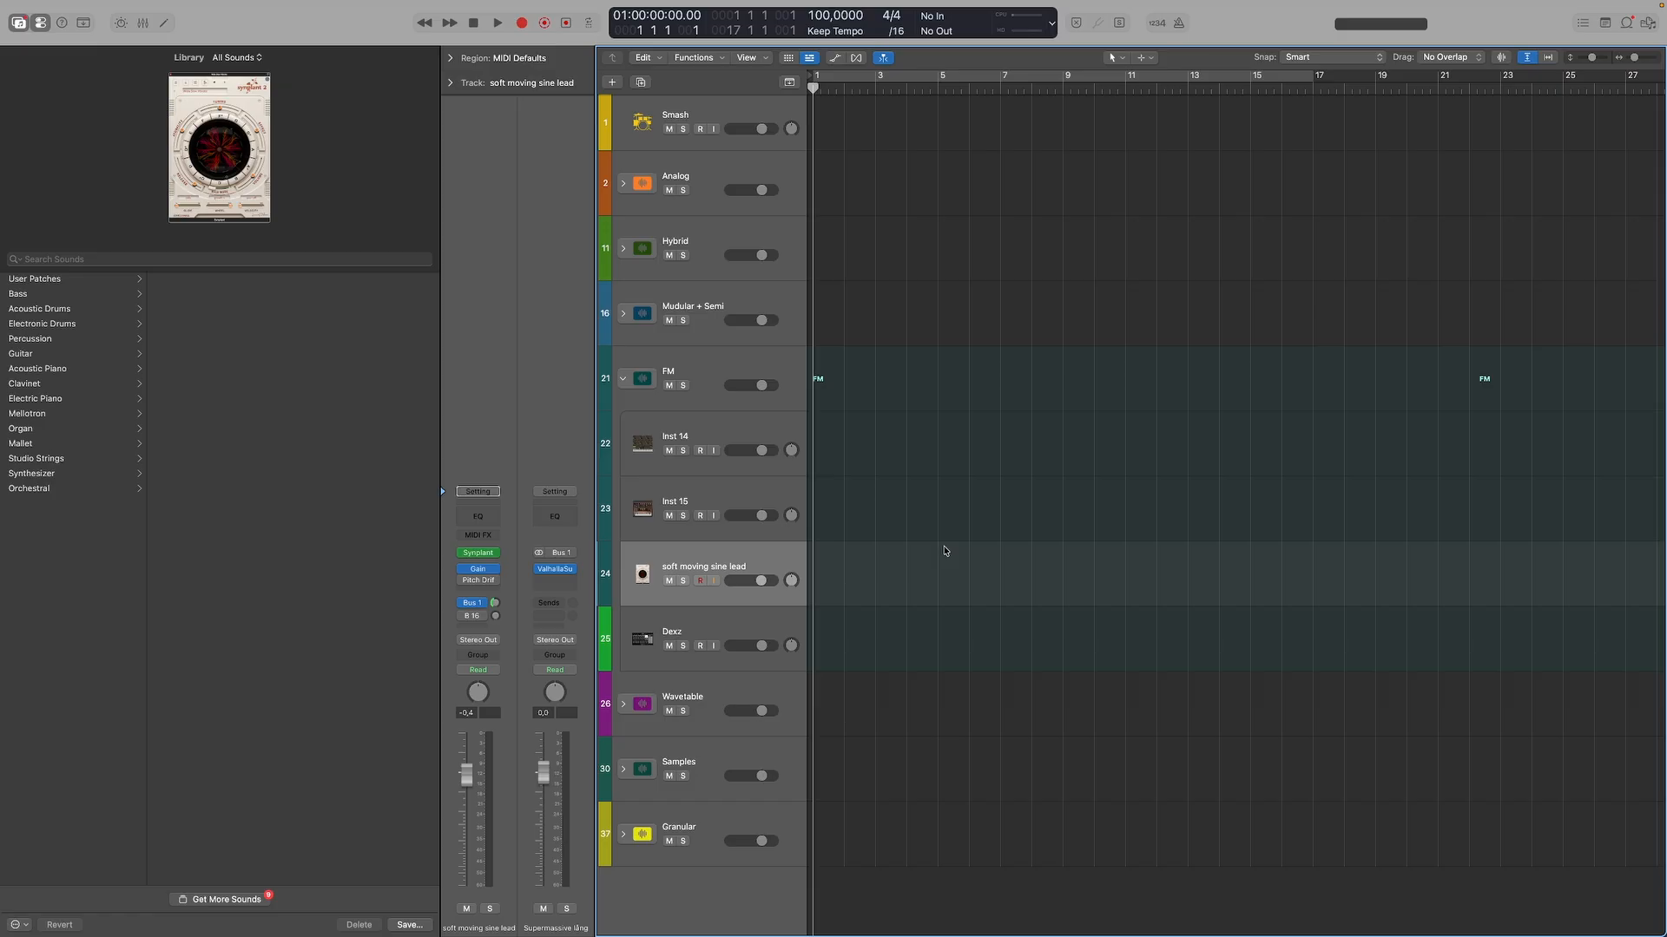
Open the Synplant instrument on the soft moving sine lead track and briefly view its Genopatch page.
left_click(650, 552)
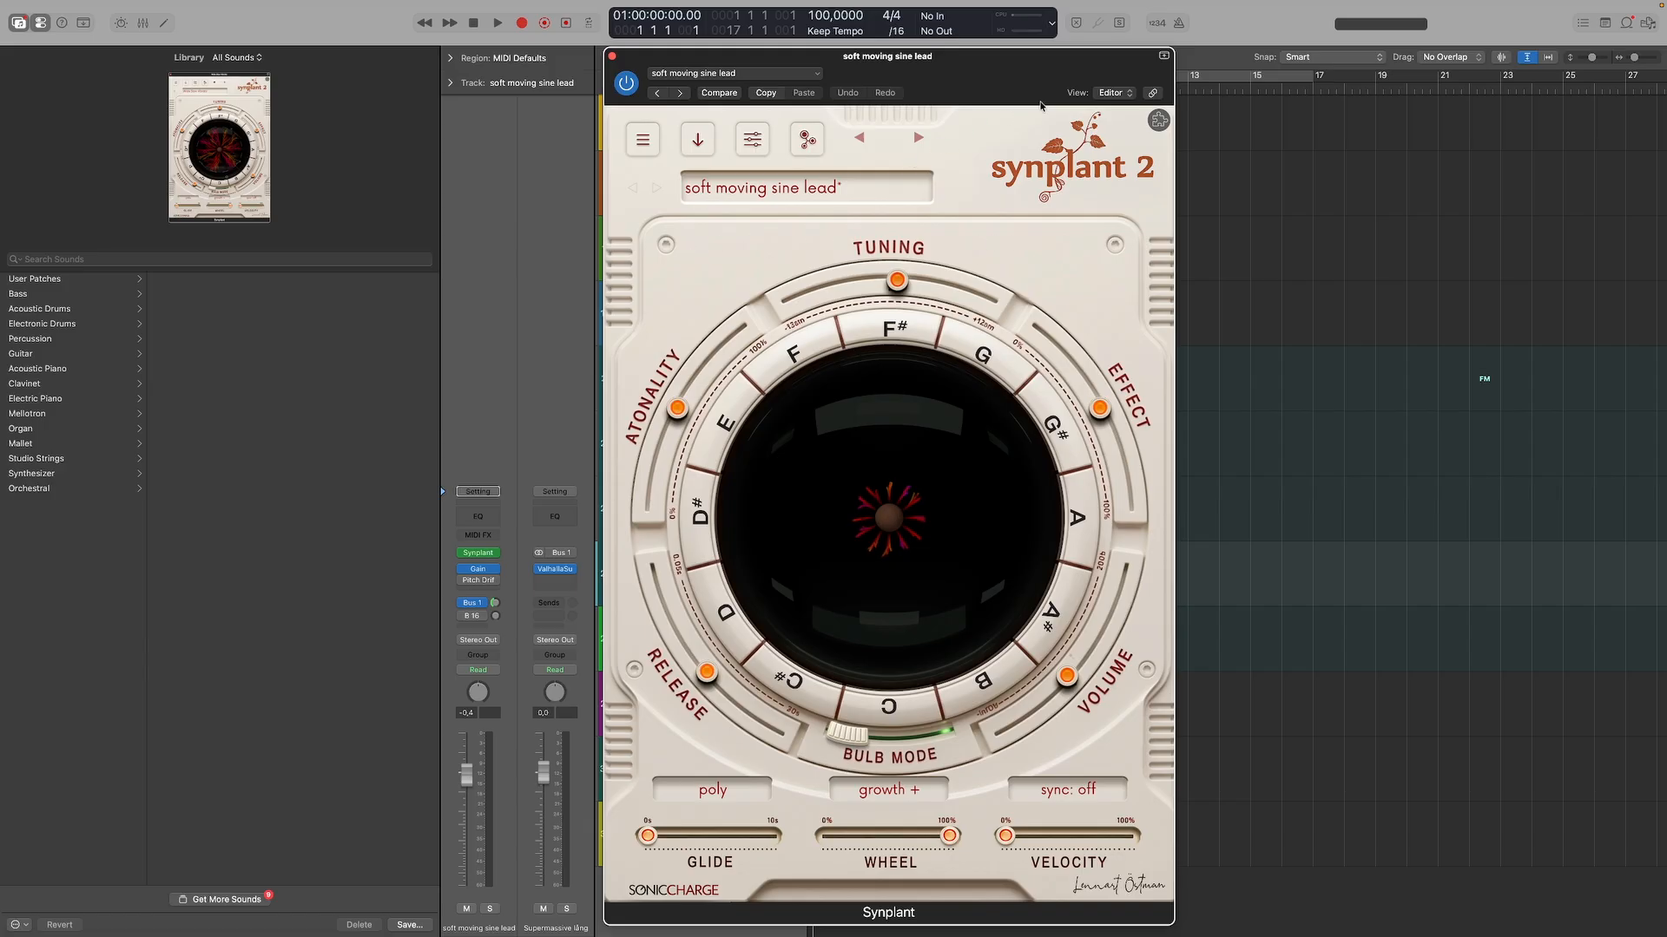
left_click(805, 141)
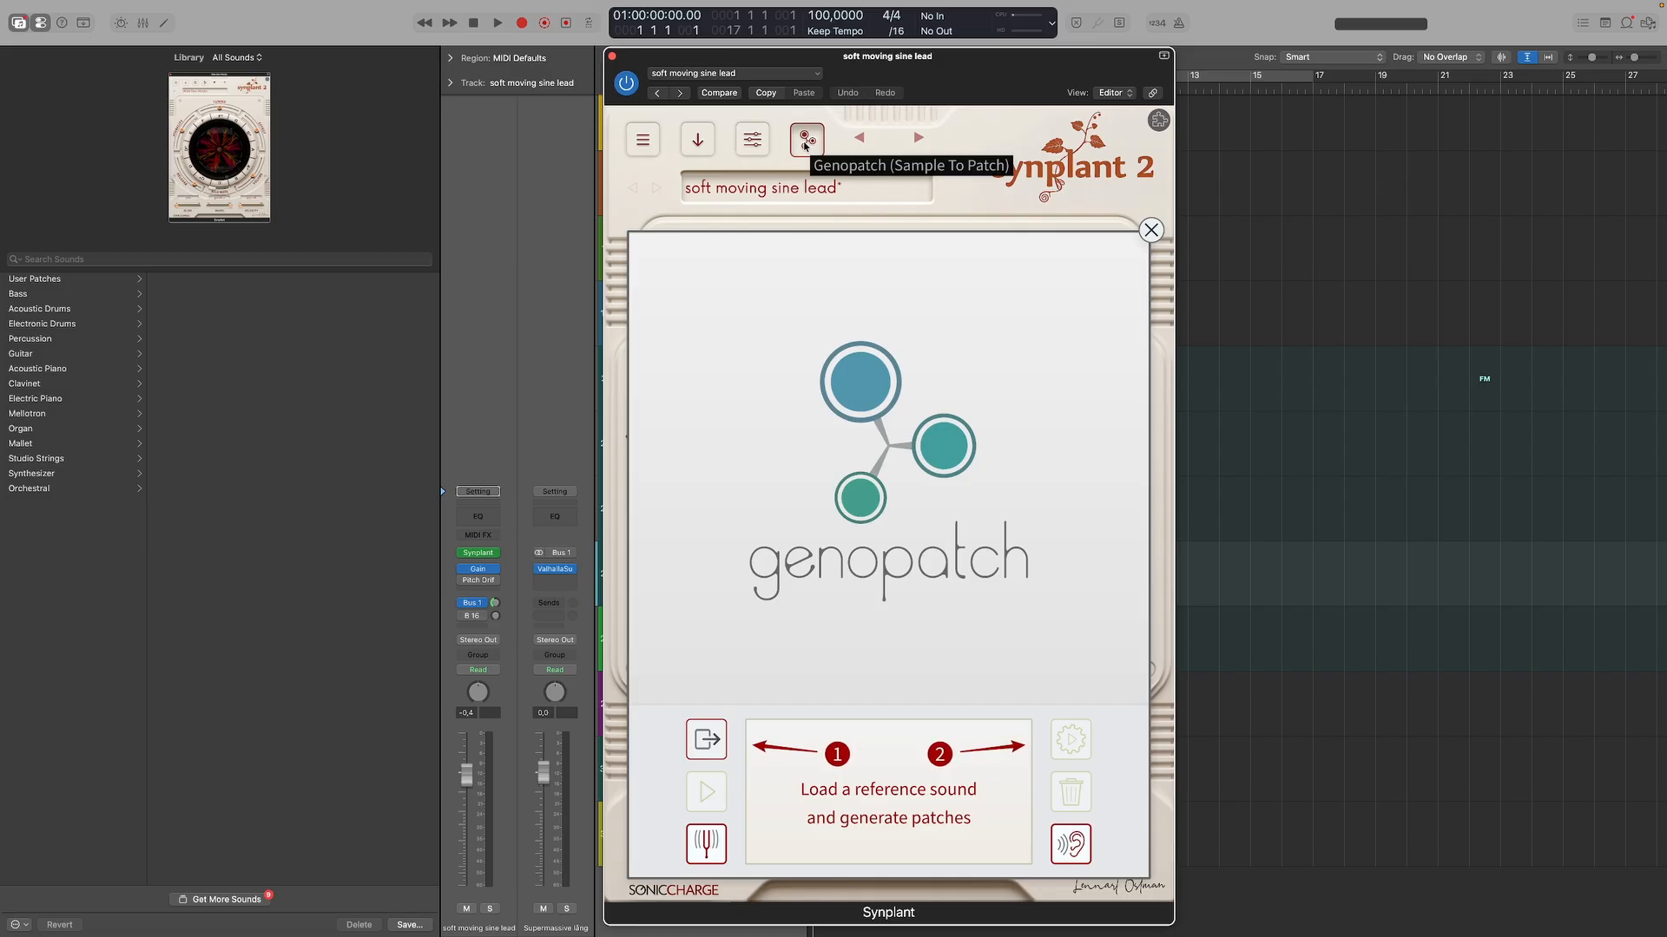
left_click(804, 146)
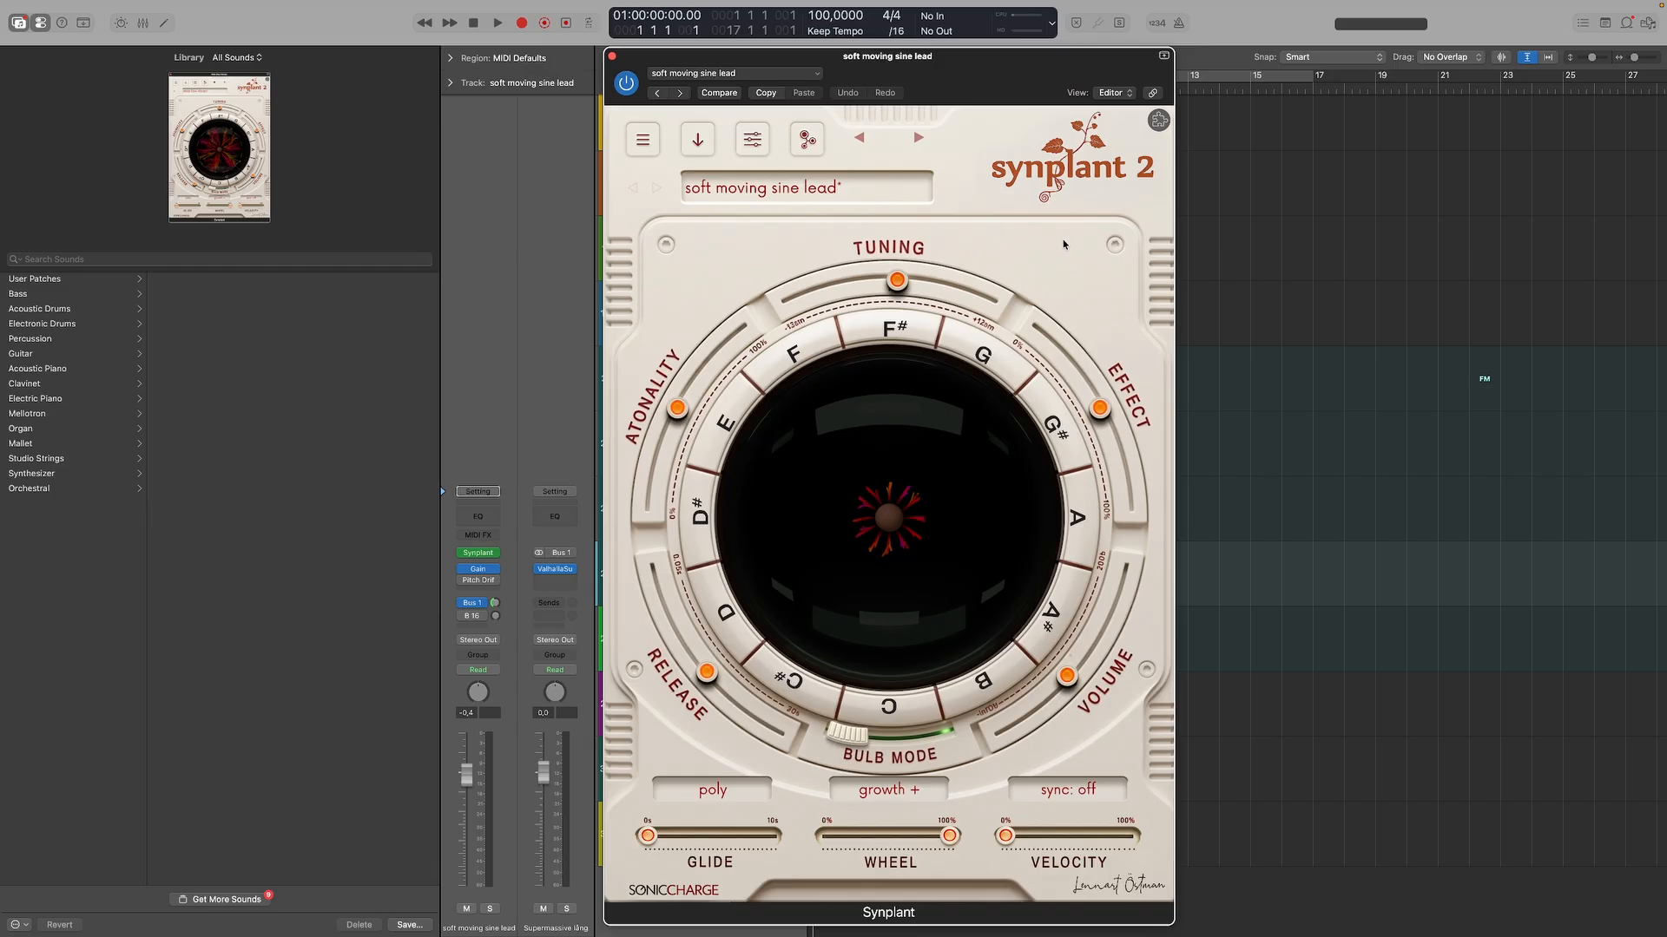
Look through the skins available in Synplant's Skin Chooser and close it again.
left_click(1157, 121)
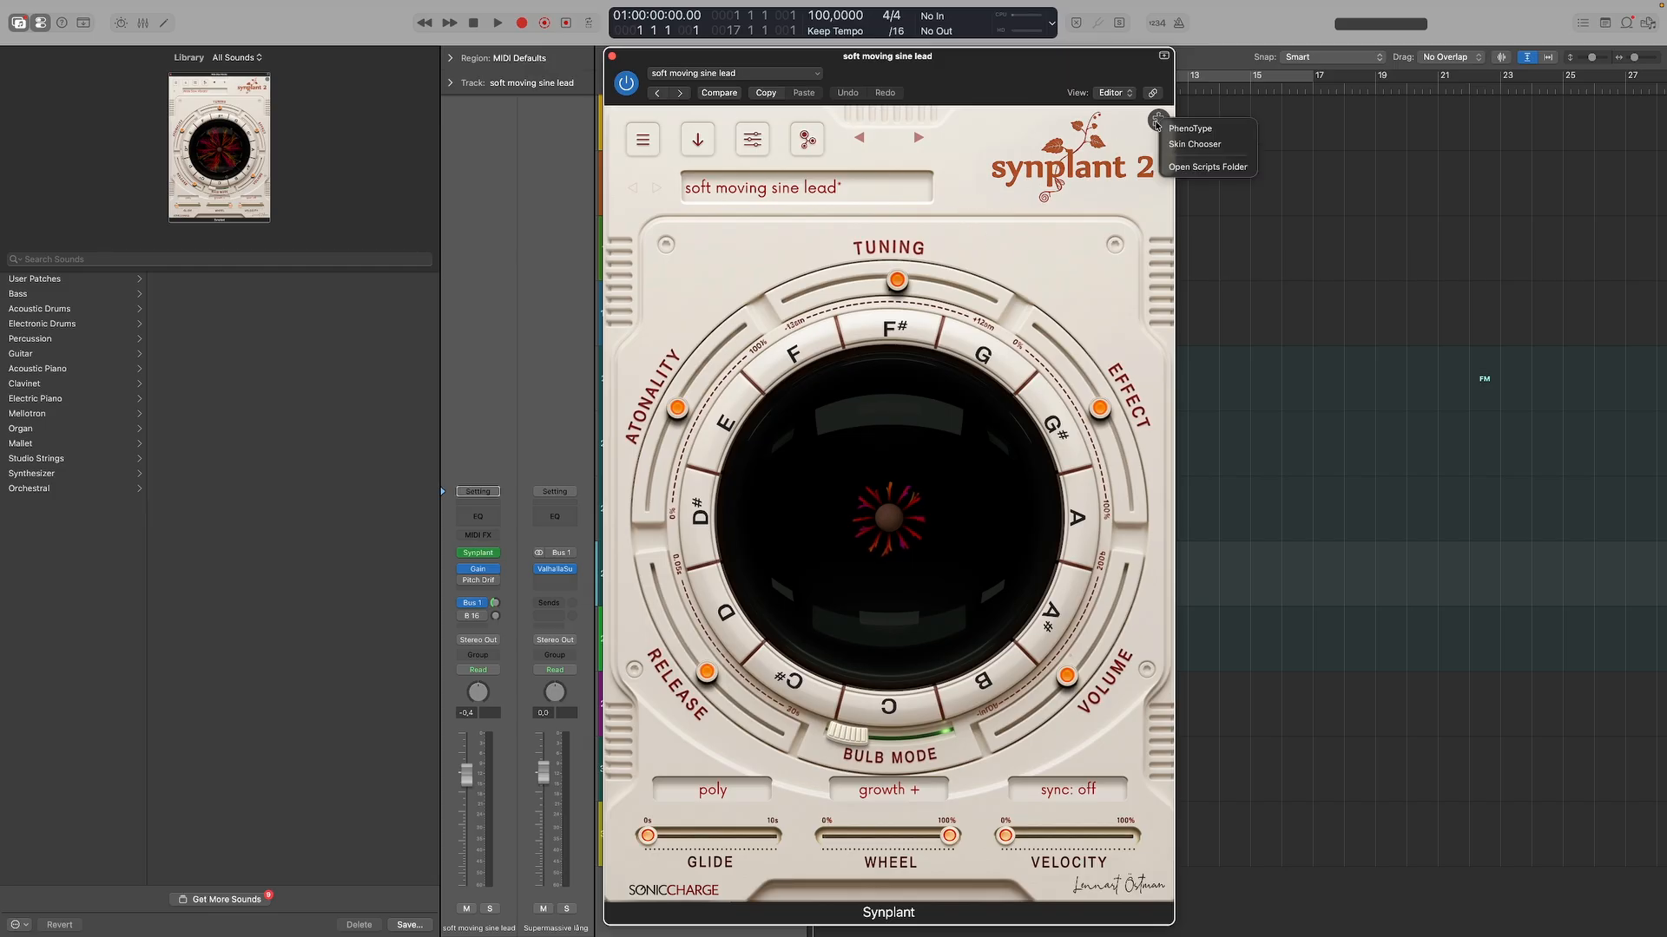
left_click(1194, 144)
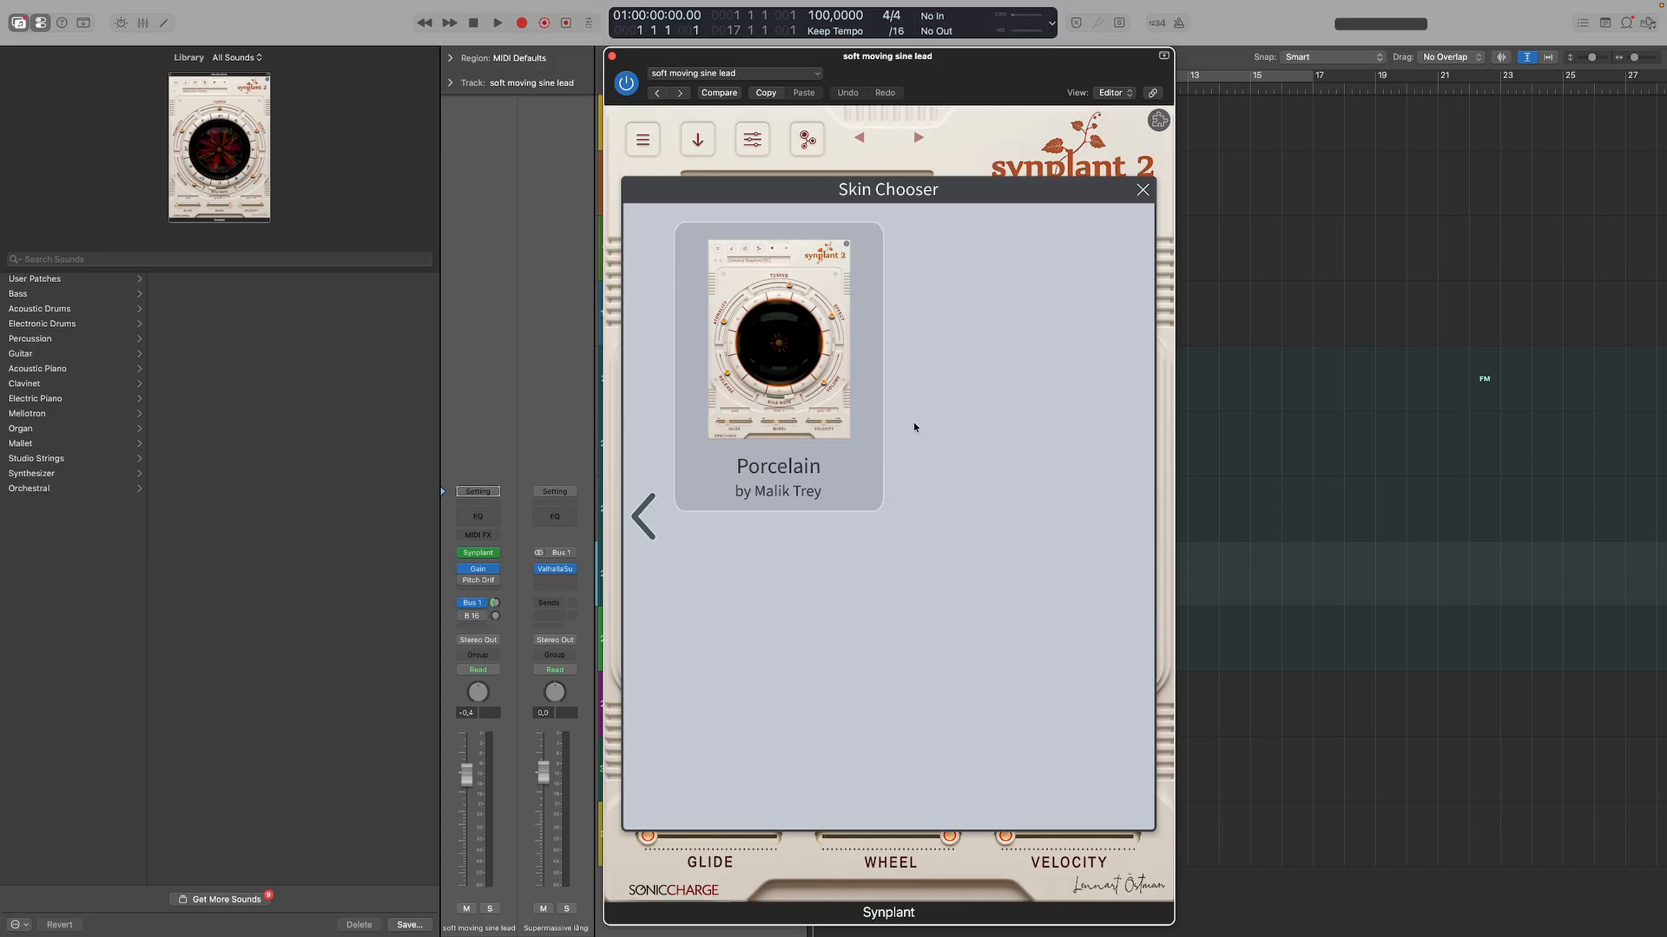
left_click(1142, 190)
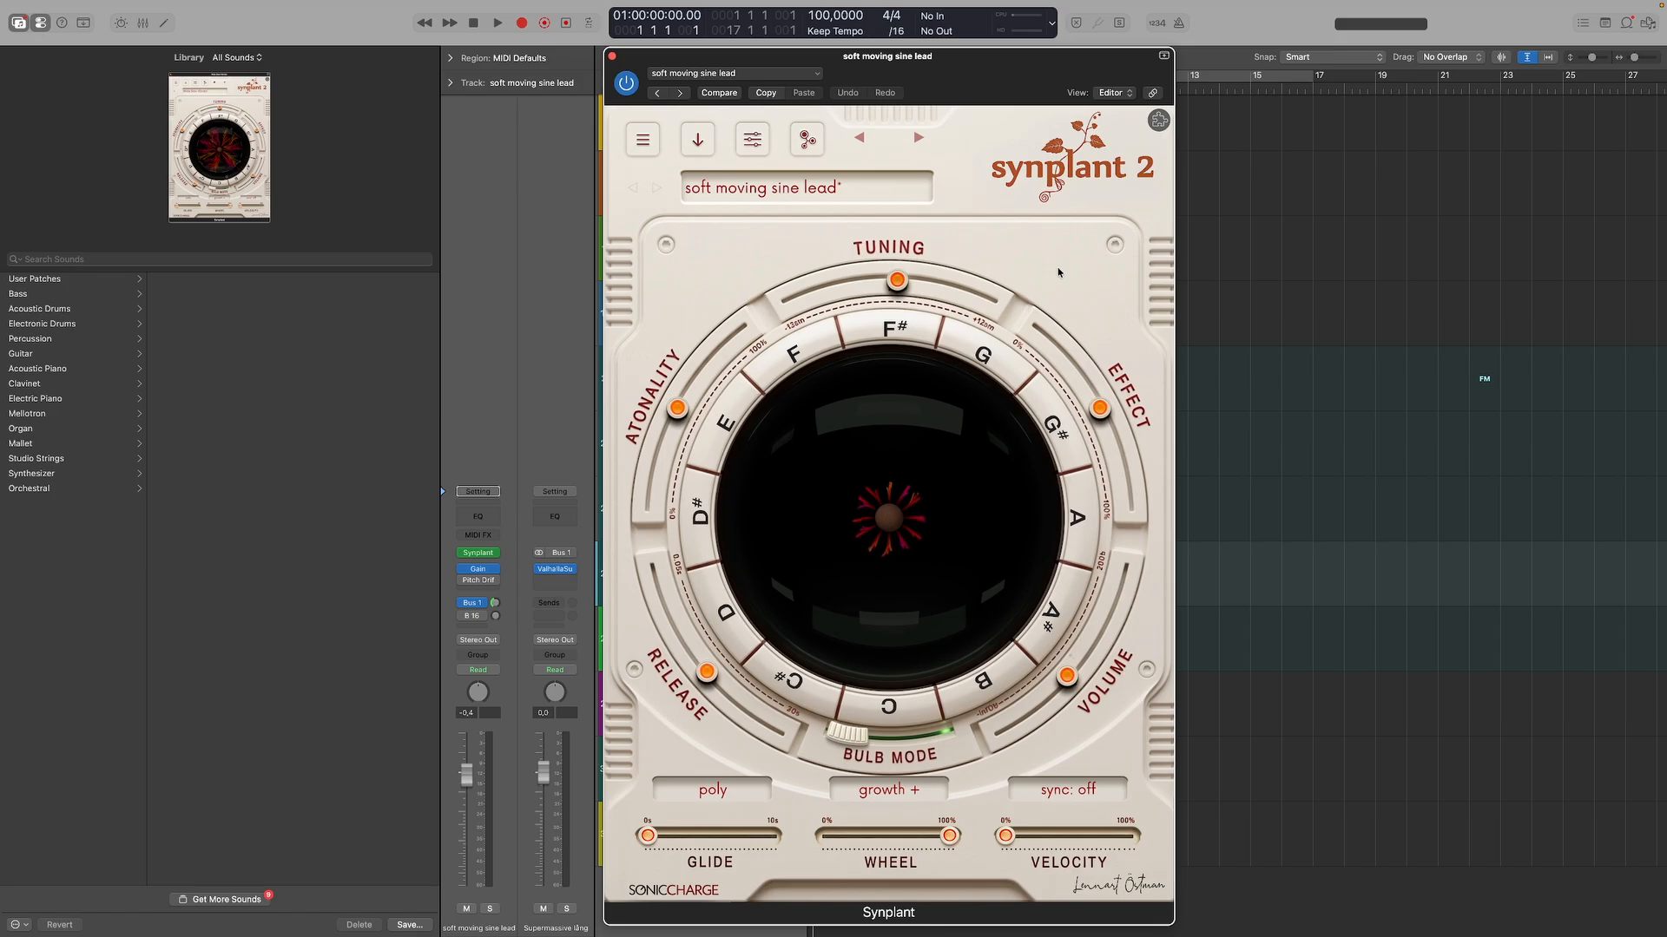
Open the PhenoType script and generate three patches in a row from the attributes "Resonant bass".
left_click(1159, 126)
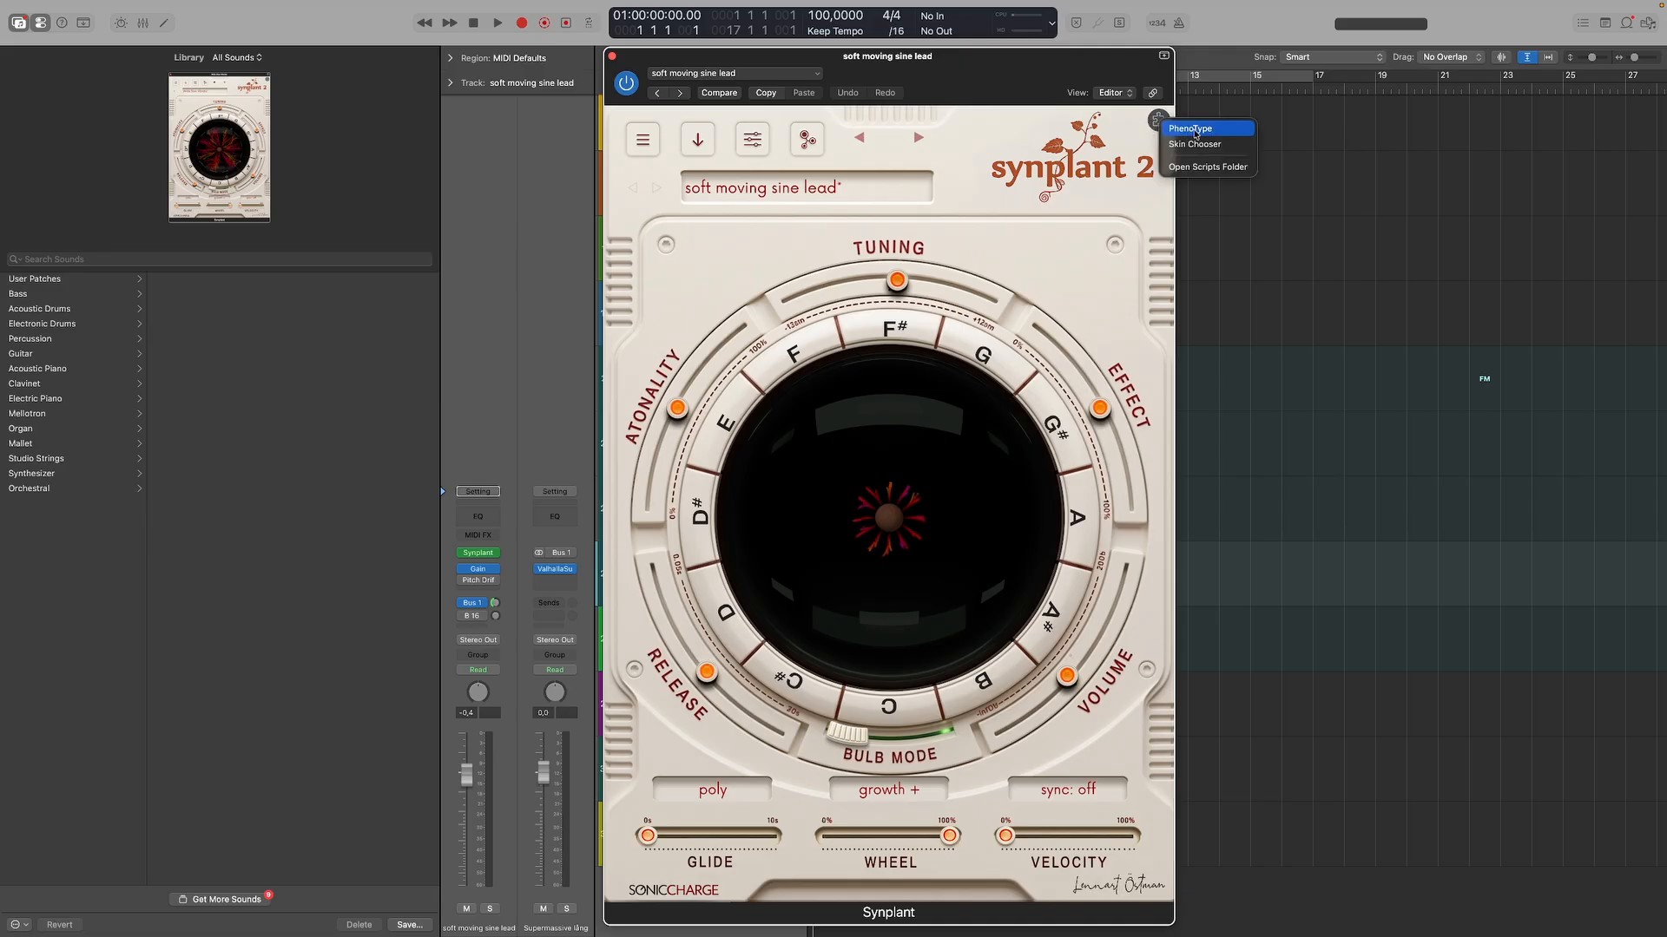
left_click(1191, 130)
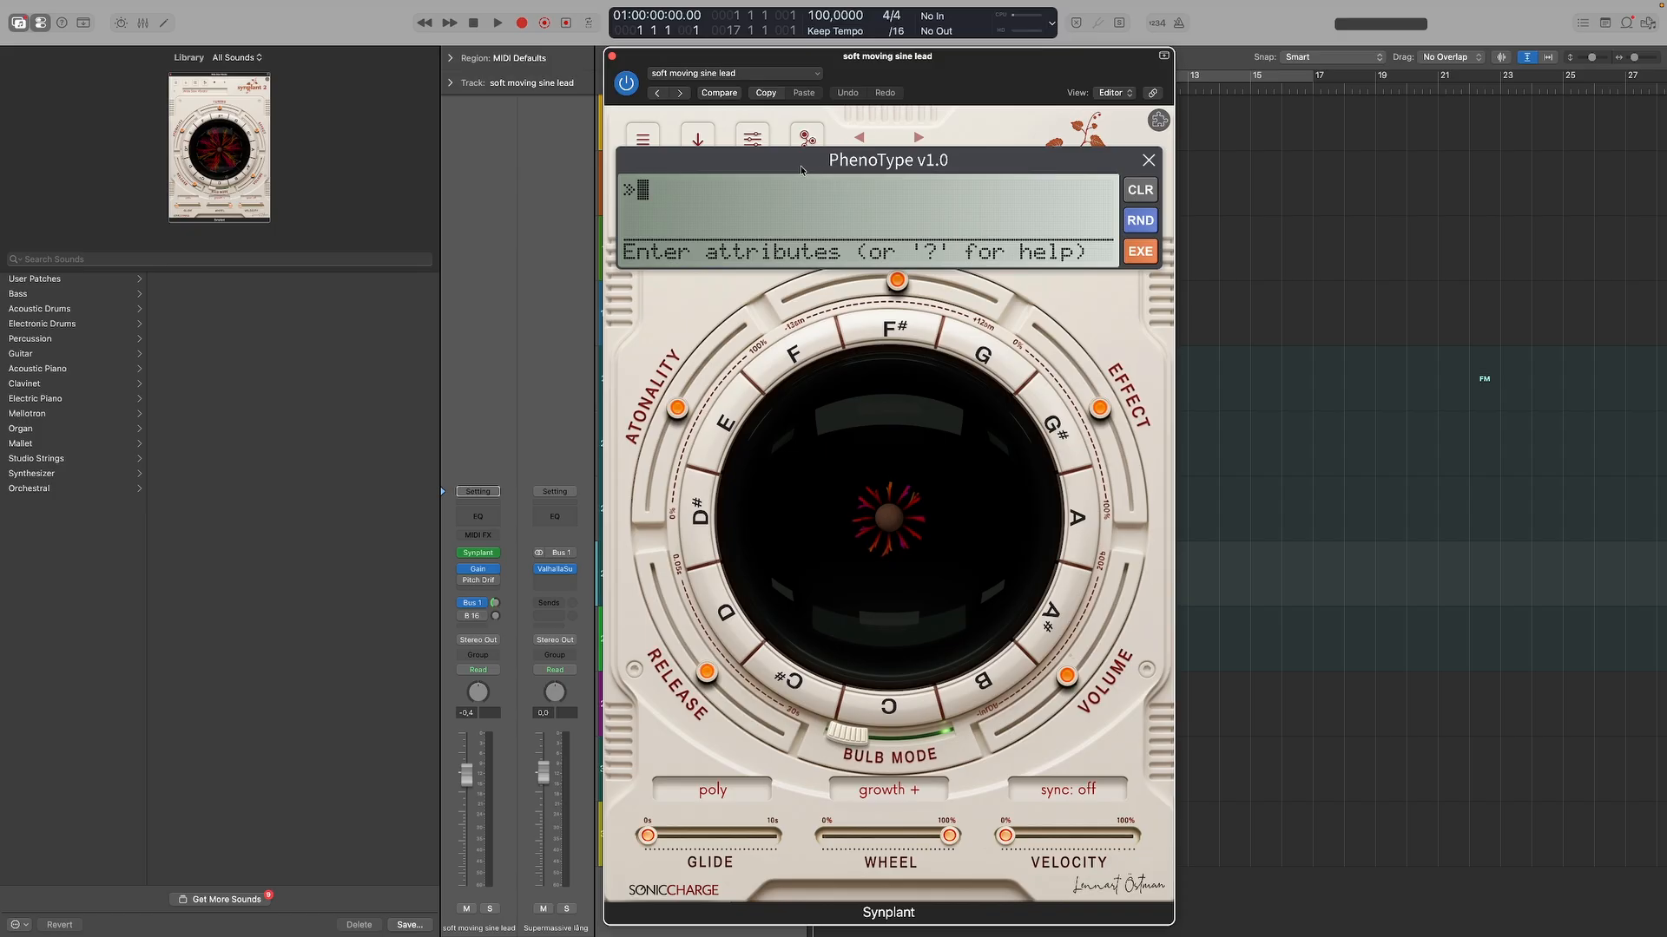
type("Resonant")
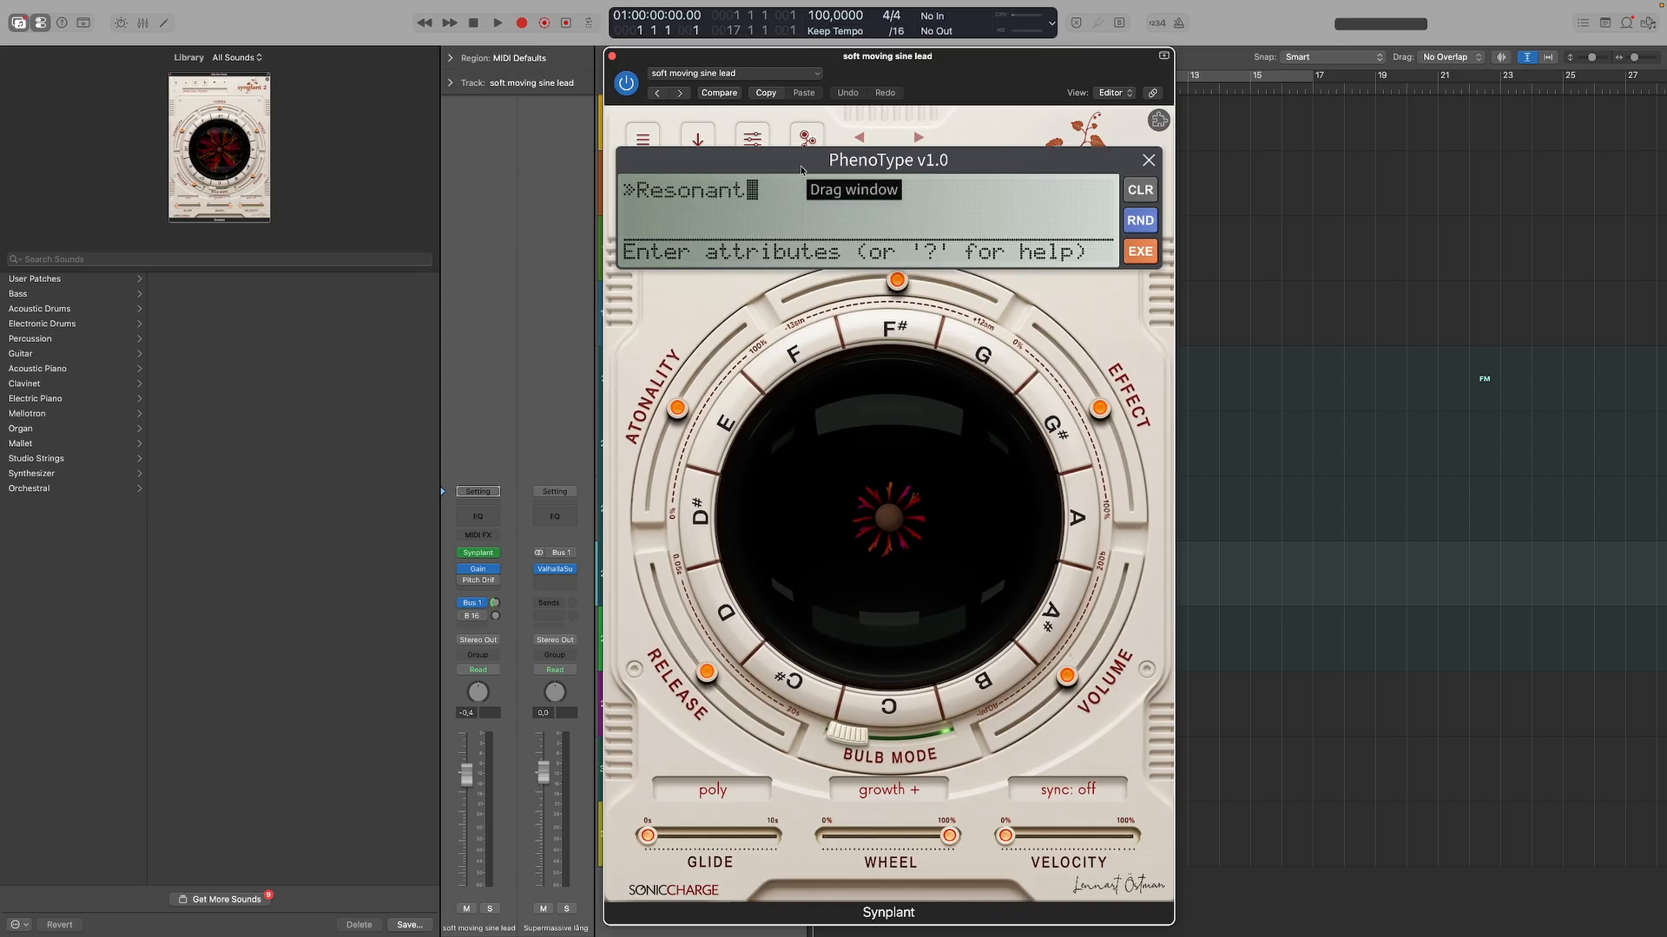
type(" bass")
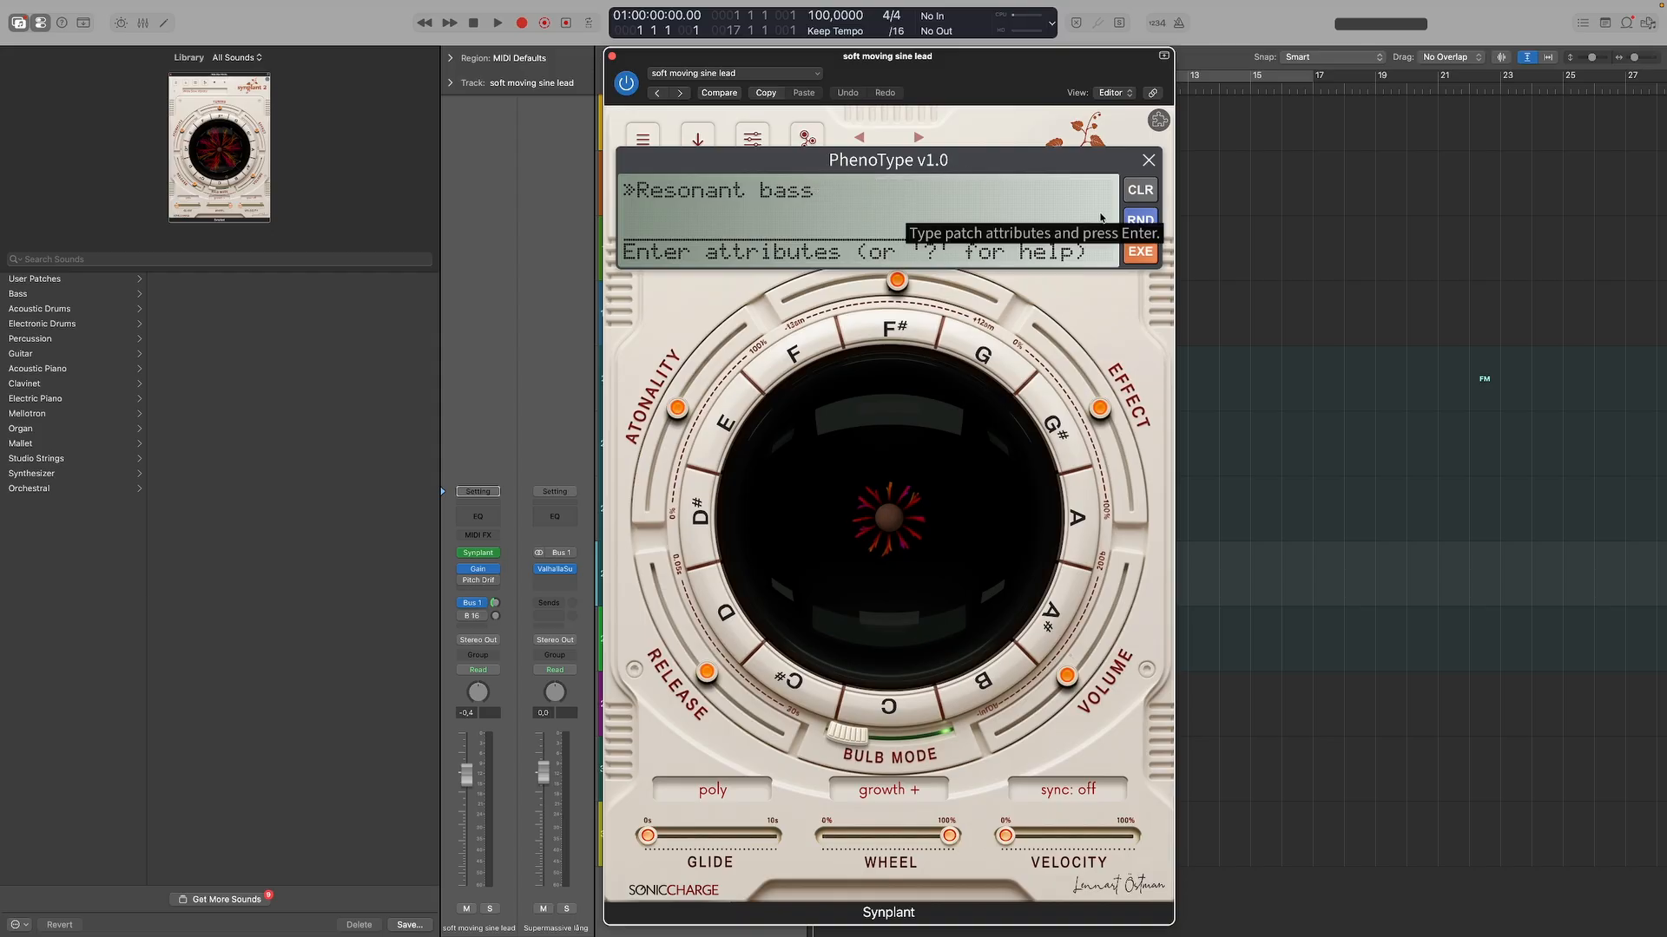
left_click(1141, 251)
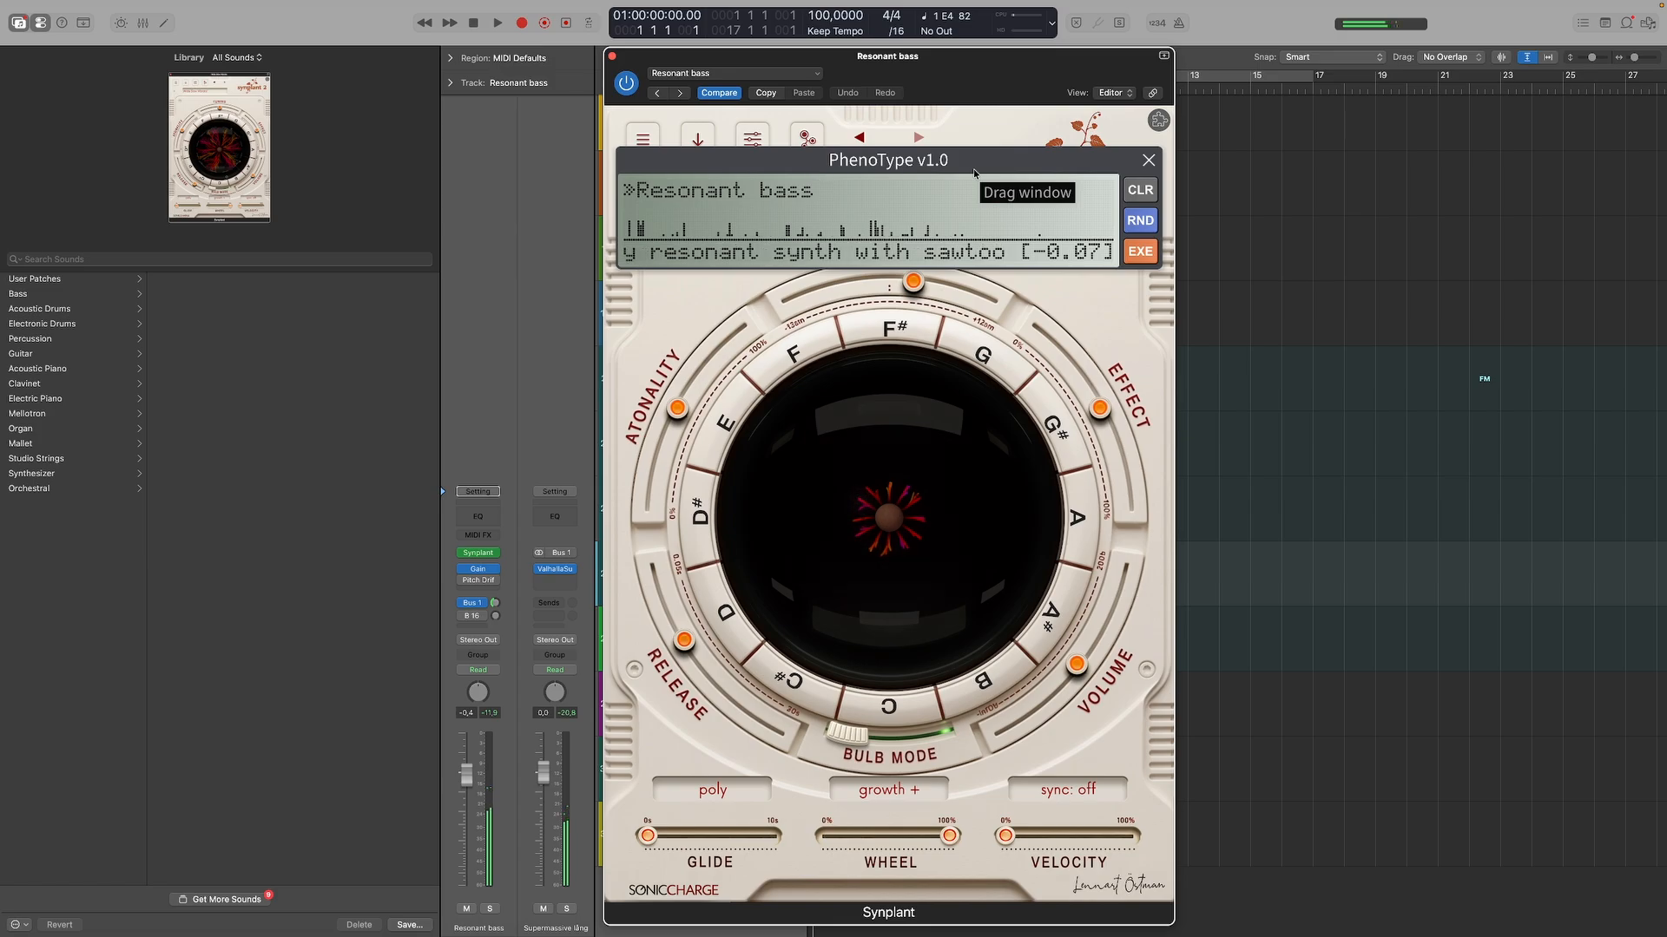
left_click(1146, 255)
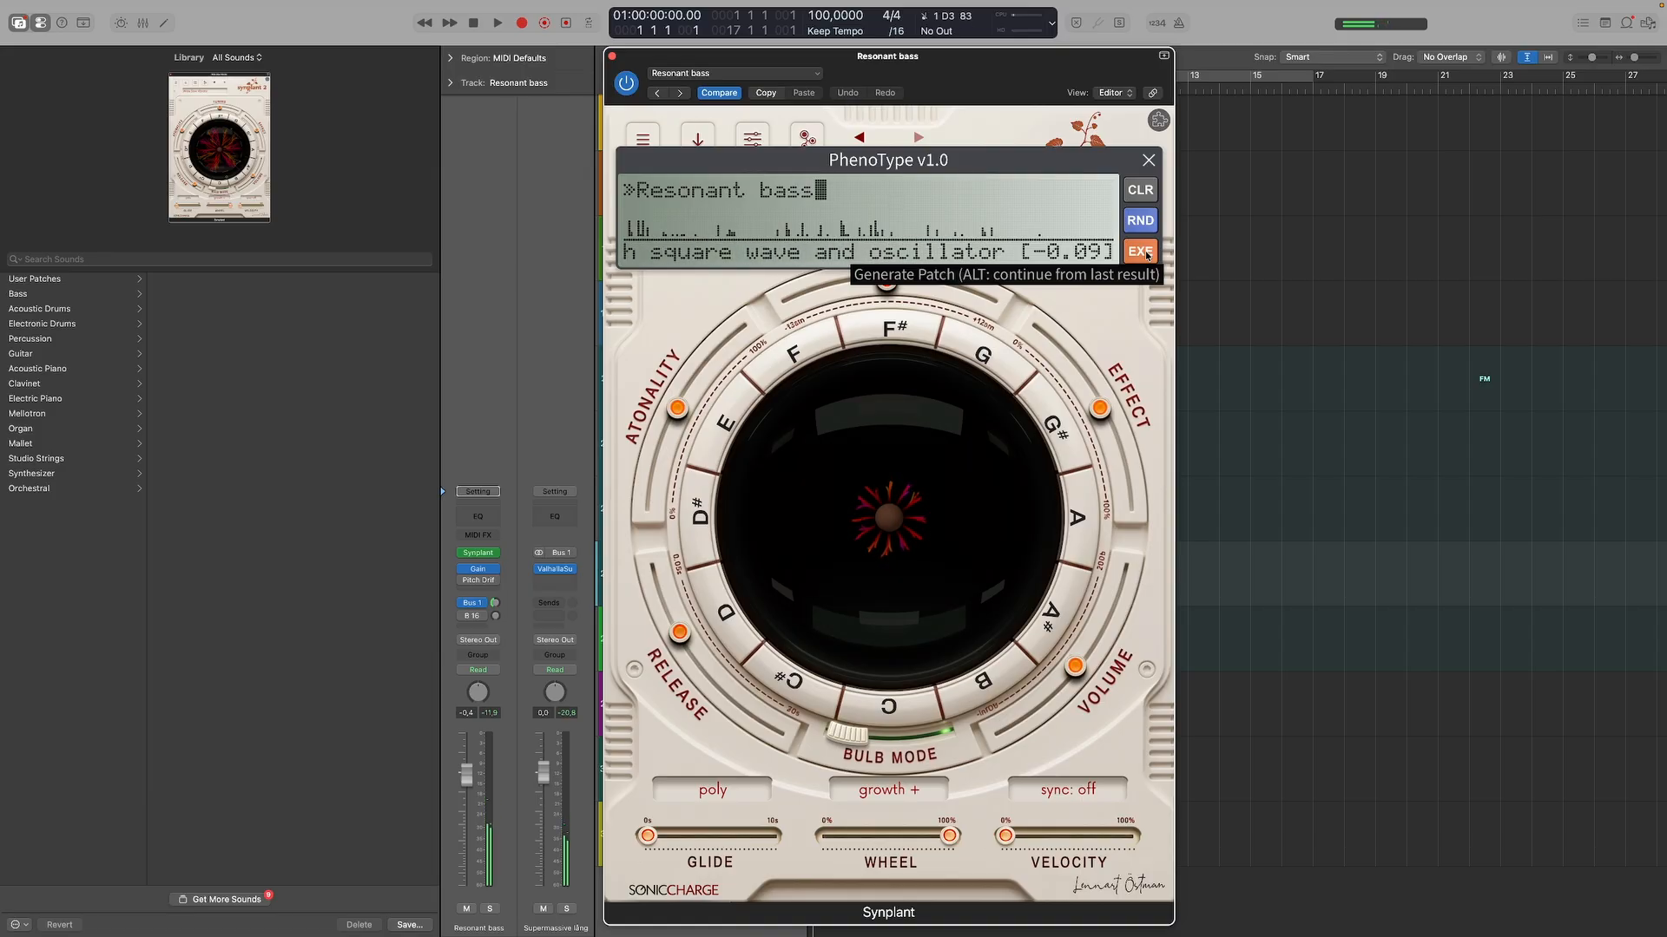
left_click(1144, 253)
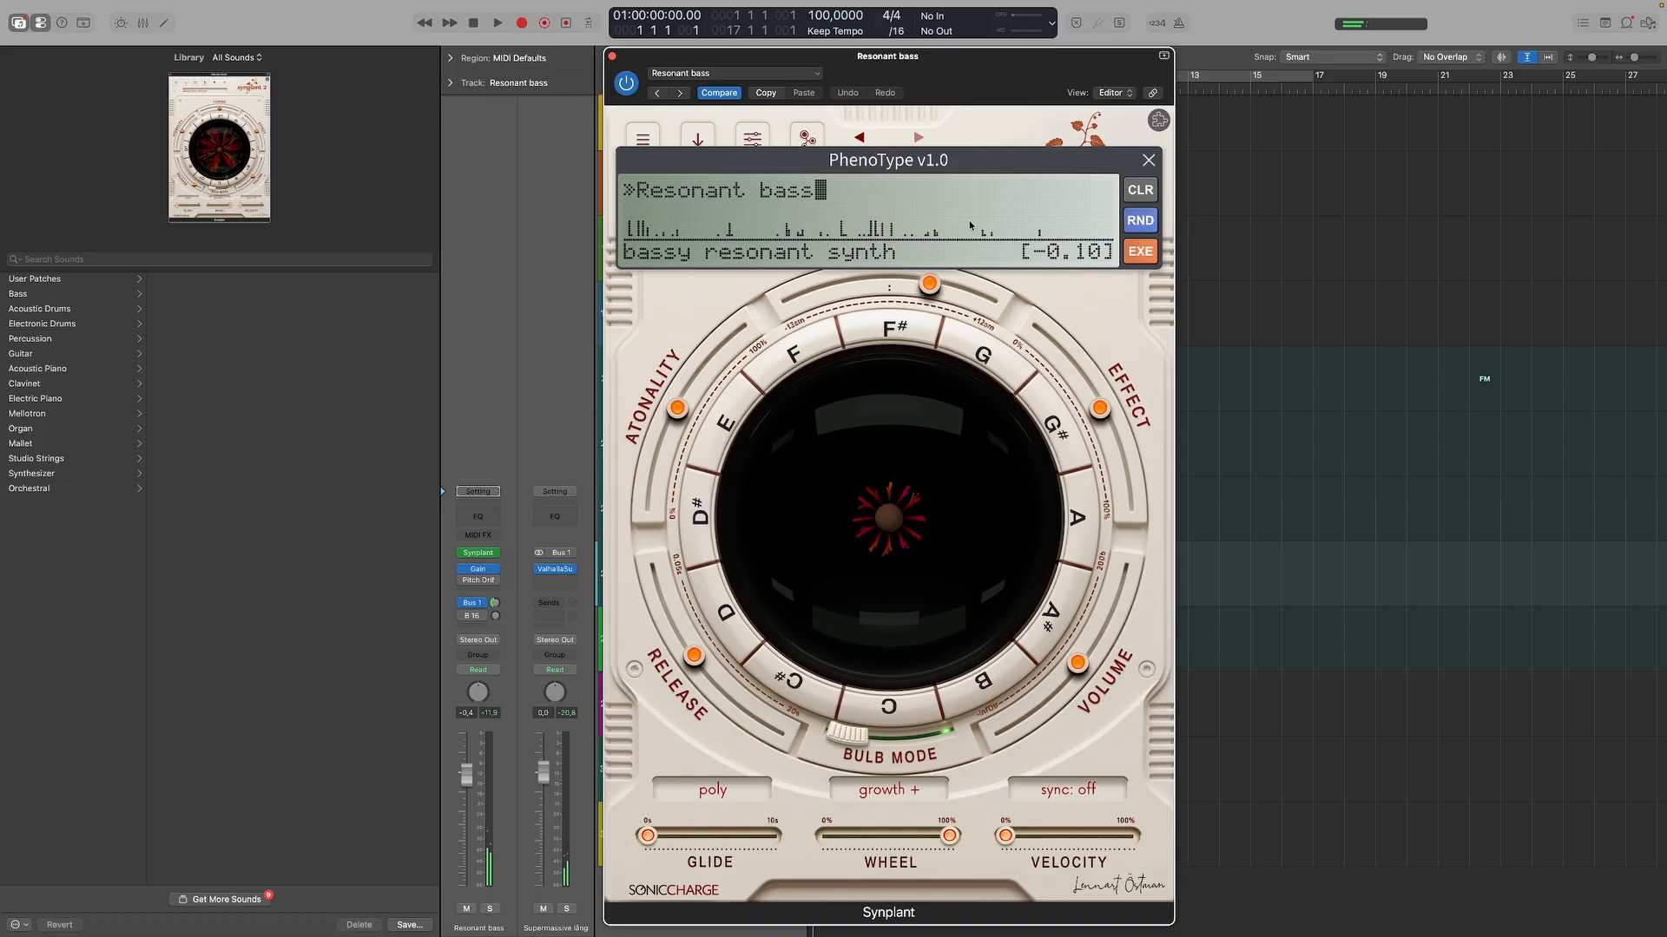
Replace the attributes with "spacious pluck", generate two patches from them, and bypass the track's Bus 1 send.
left_click(1144, 190)
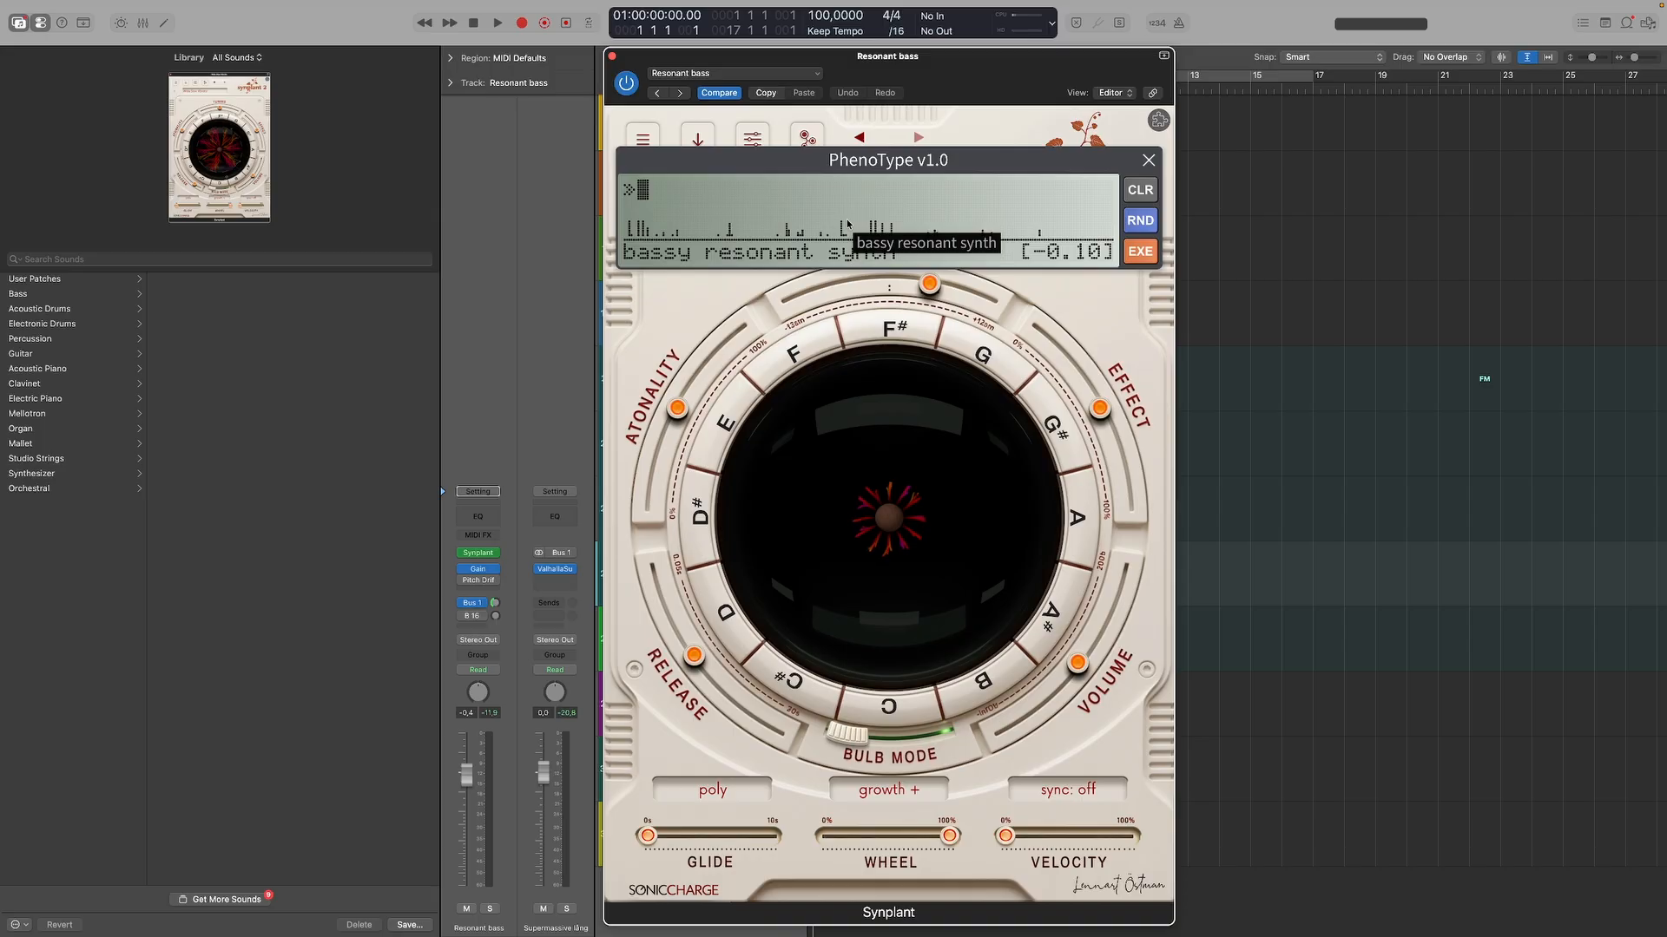
type("spacious pluck")
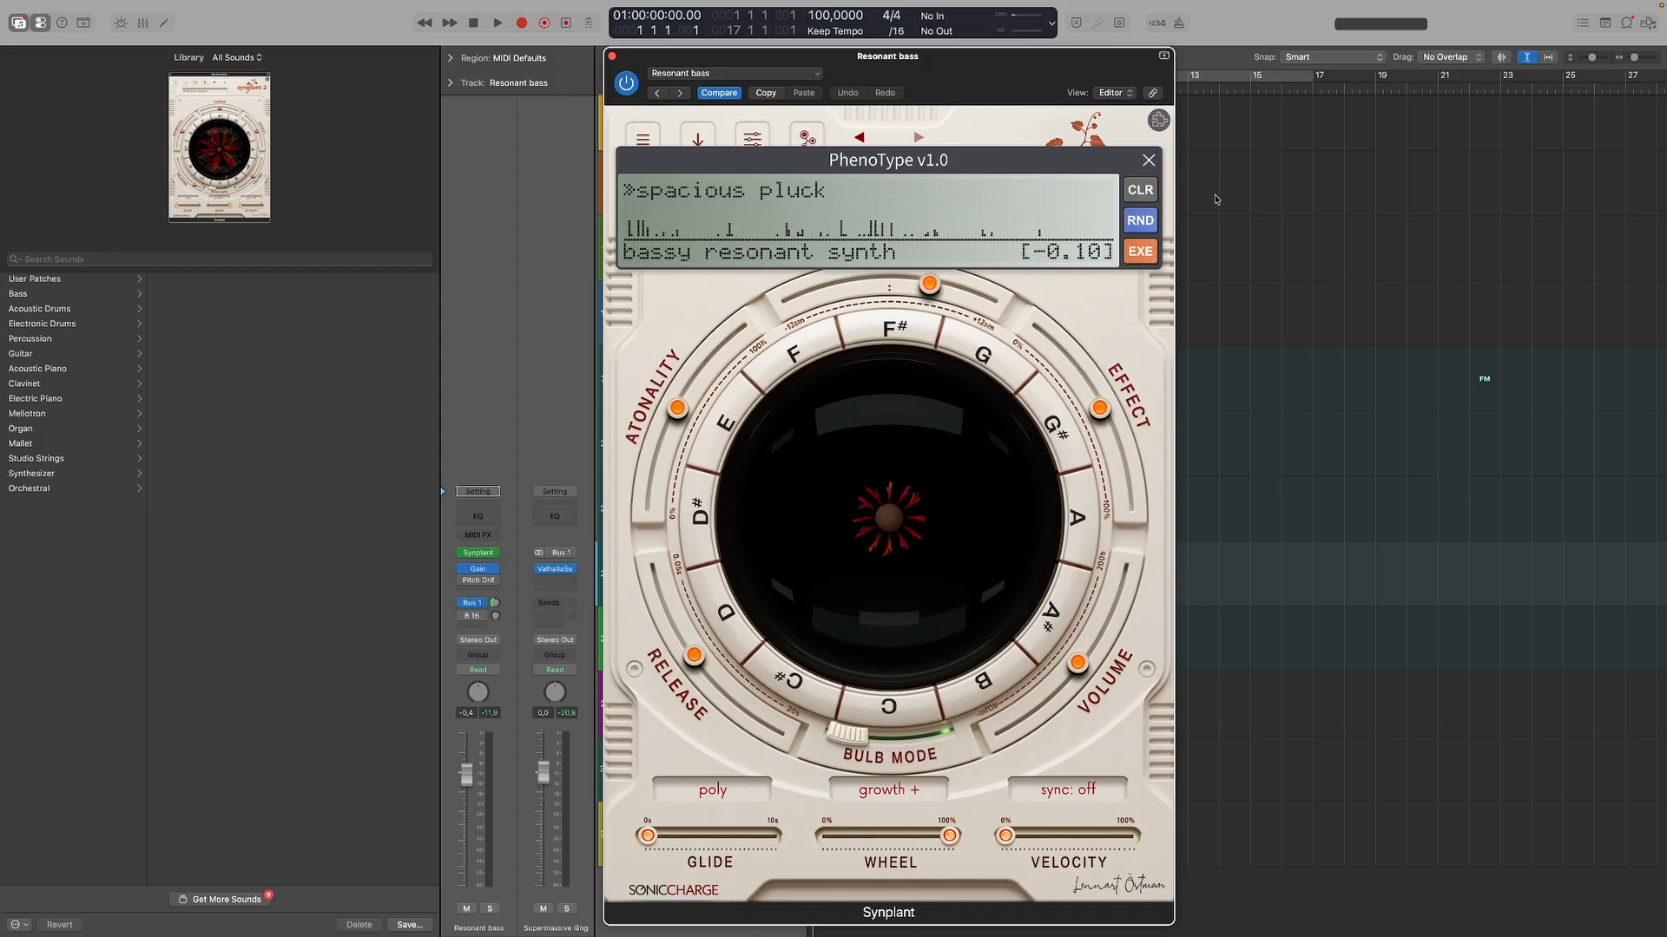
left_click(1139, 252)
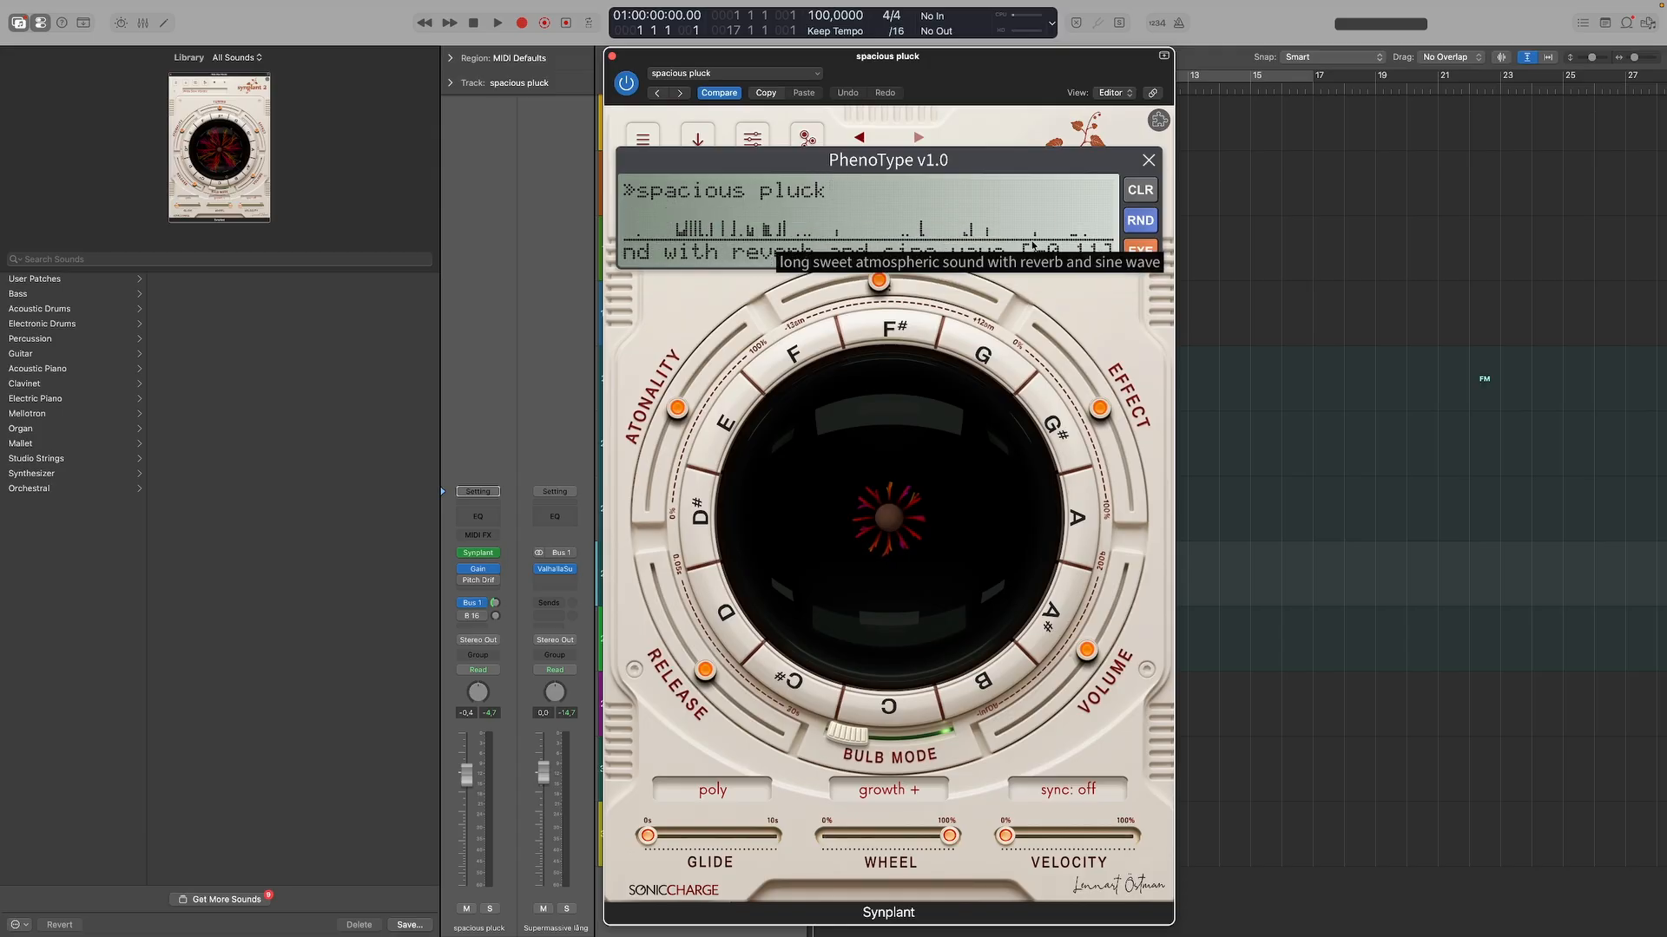
left_click(1140, 251)
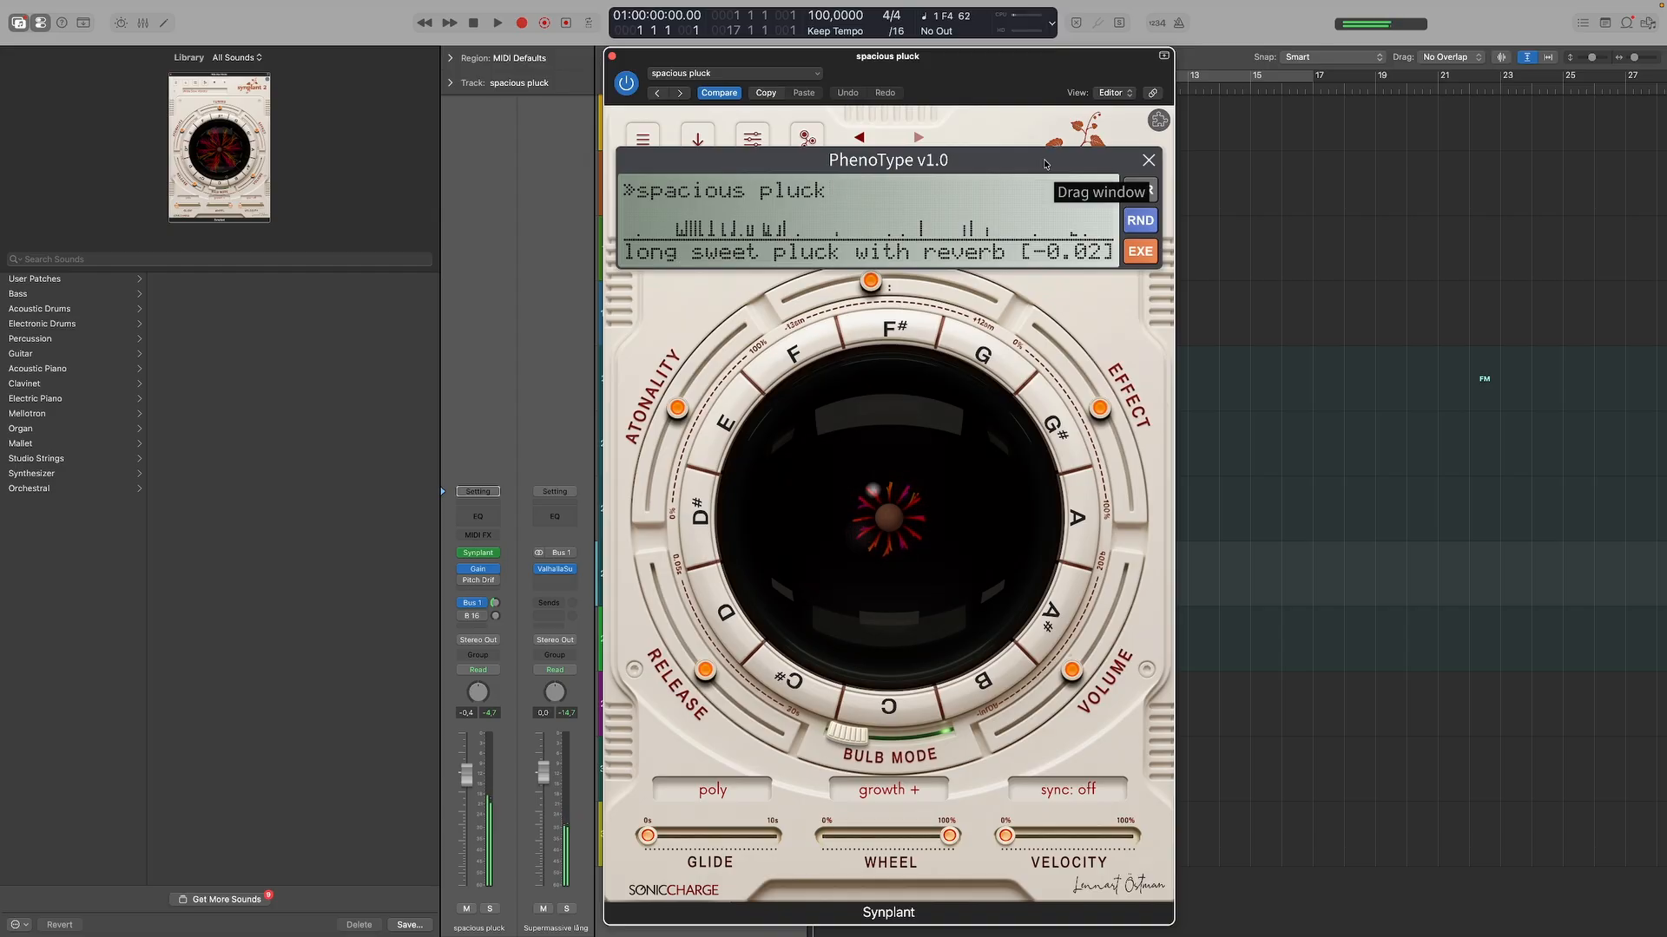
left_click(465, 604)
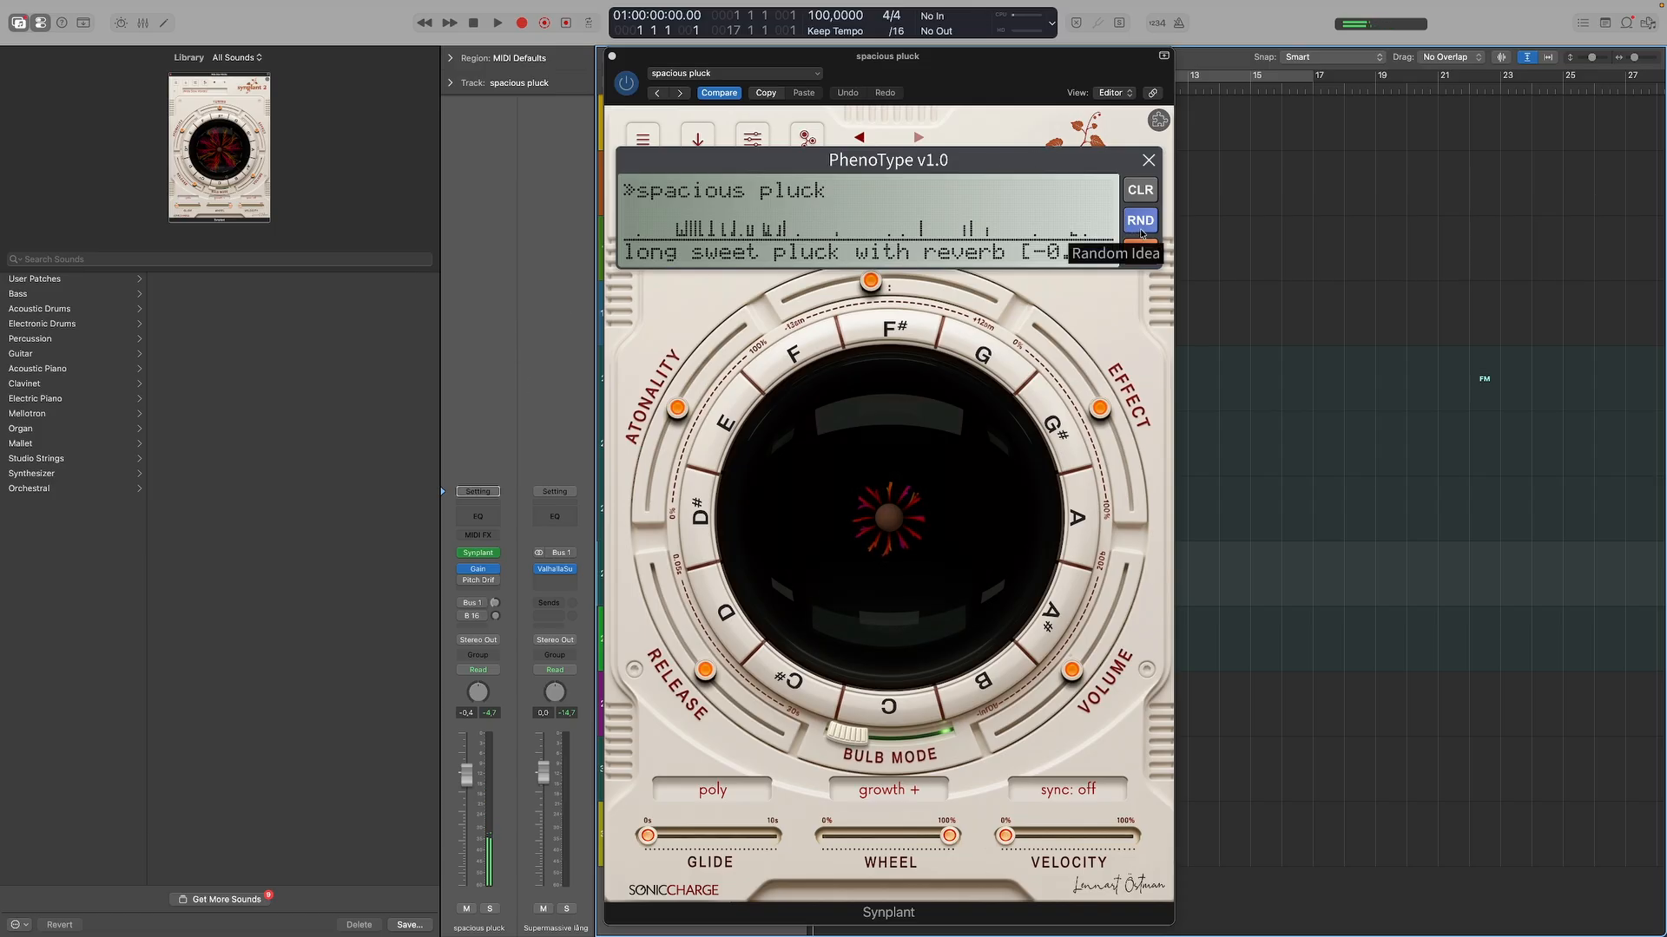
Replace the PhenoType attributes with "Bold Saw Lead" and generate two patches from them.
left_click(1145, 191)
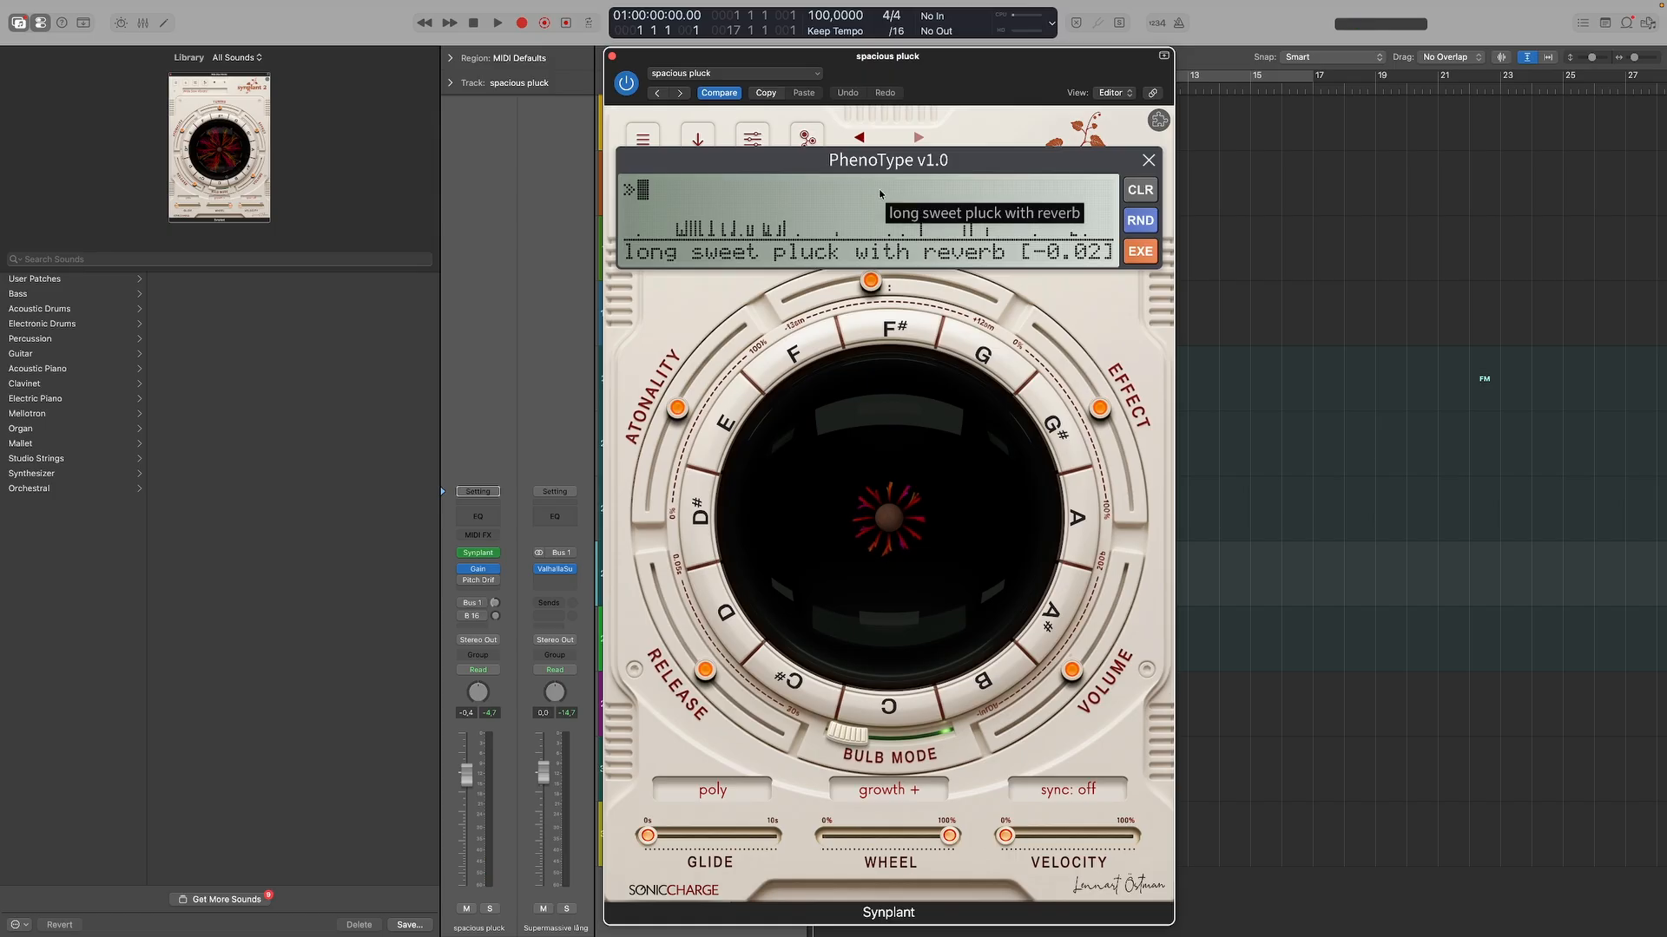
type("Bold Saw Lead")
left_click(1141, 253)
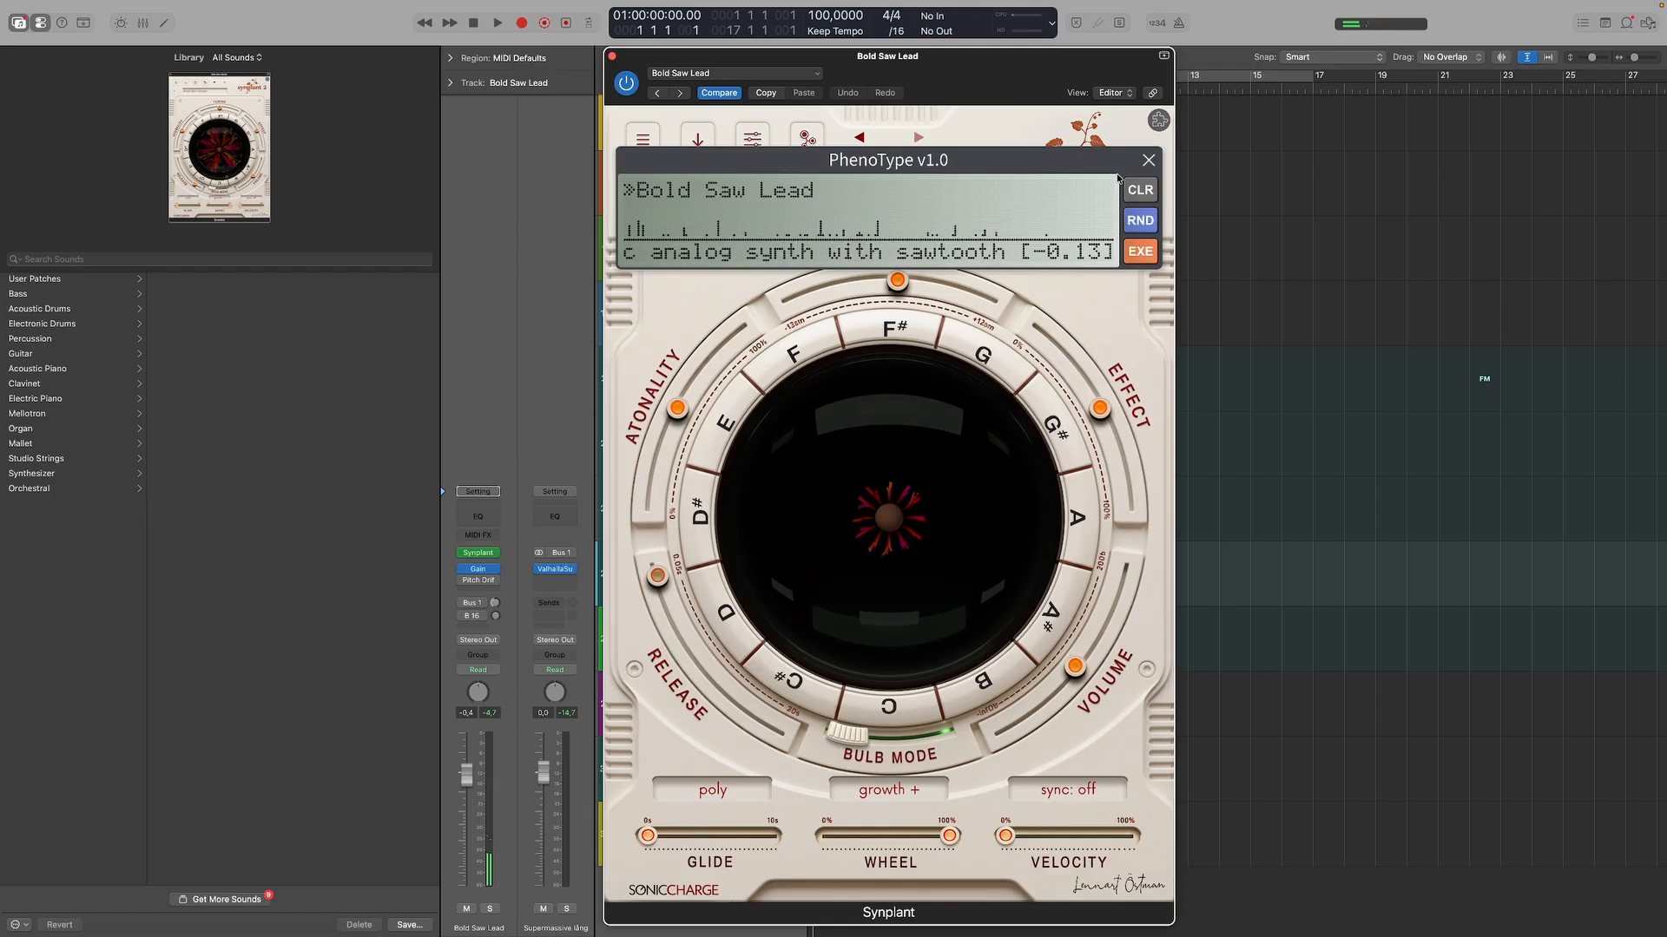
left_click(1139, 251)
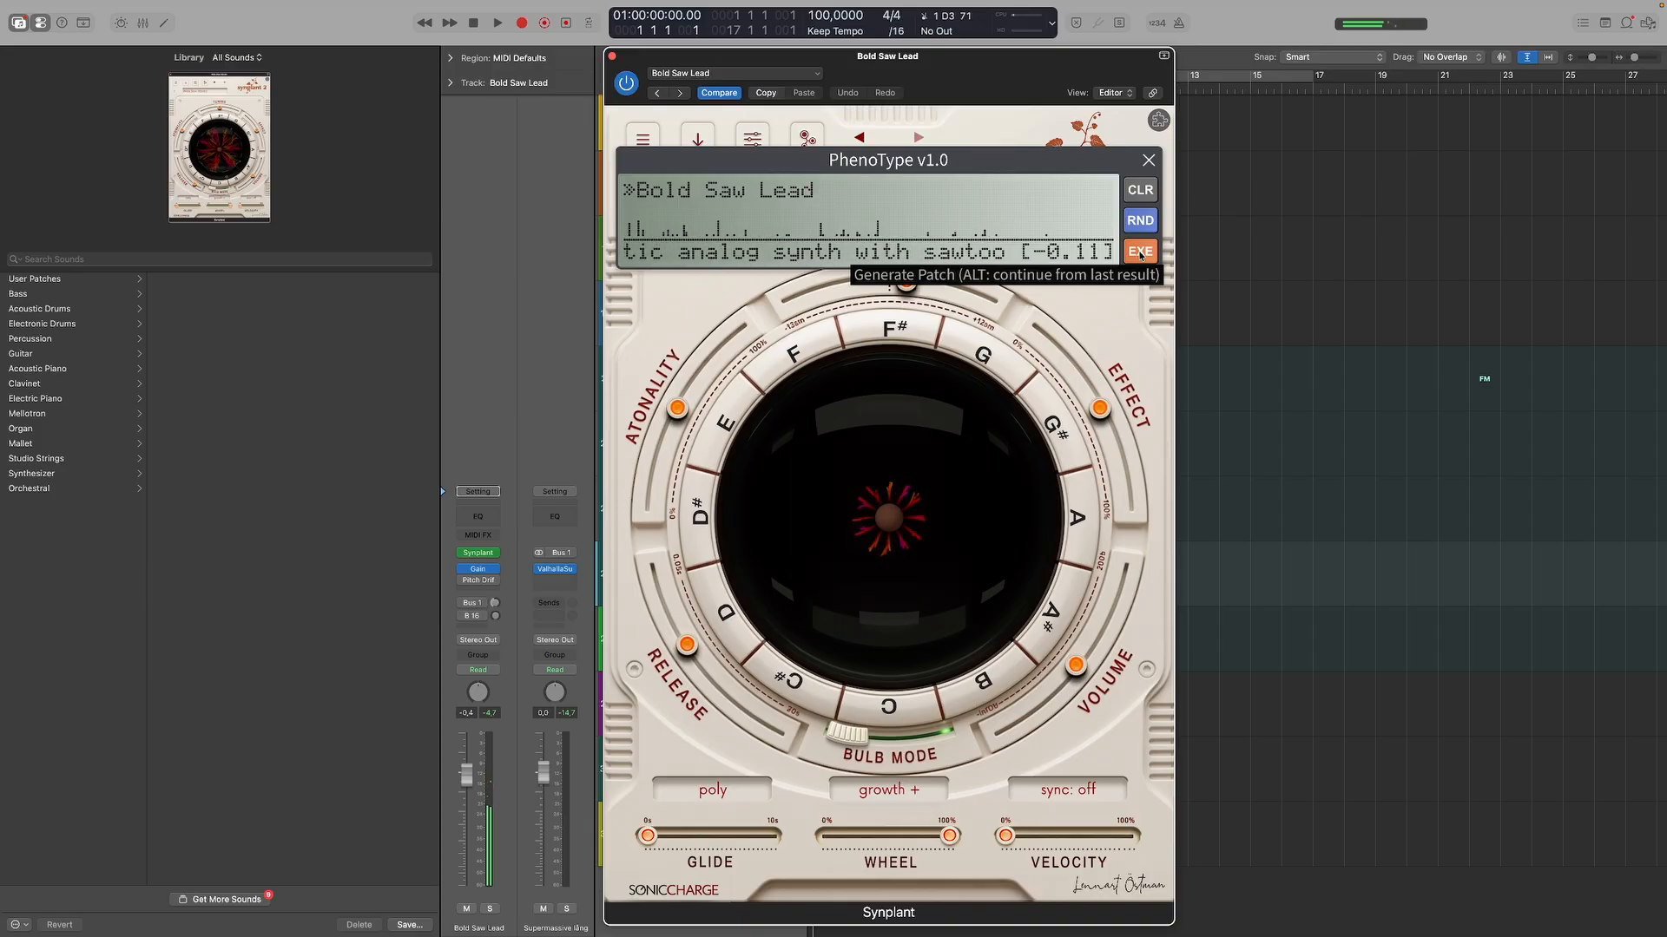
Re-enable the track's Bus 1 send, activate the Bus 16 send to Acon Multiply and raise its send level.
left_click(494, 605)
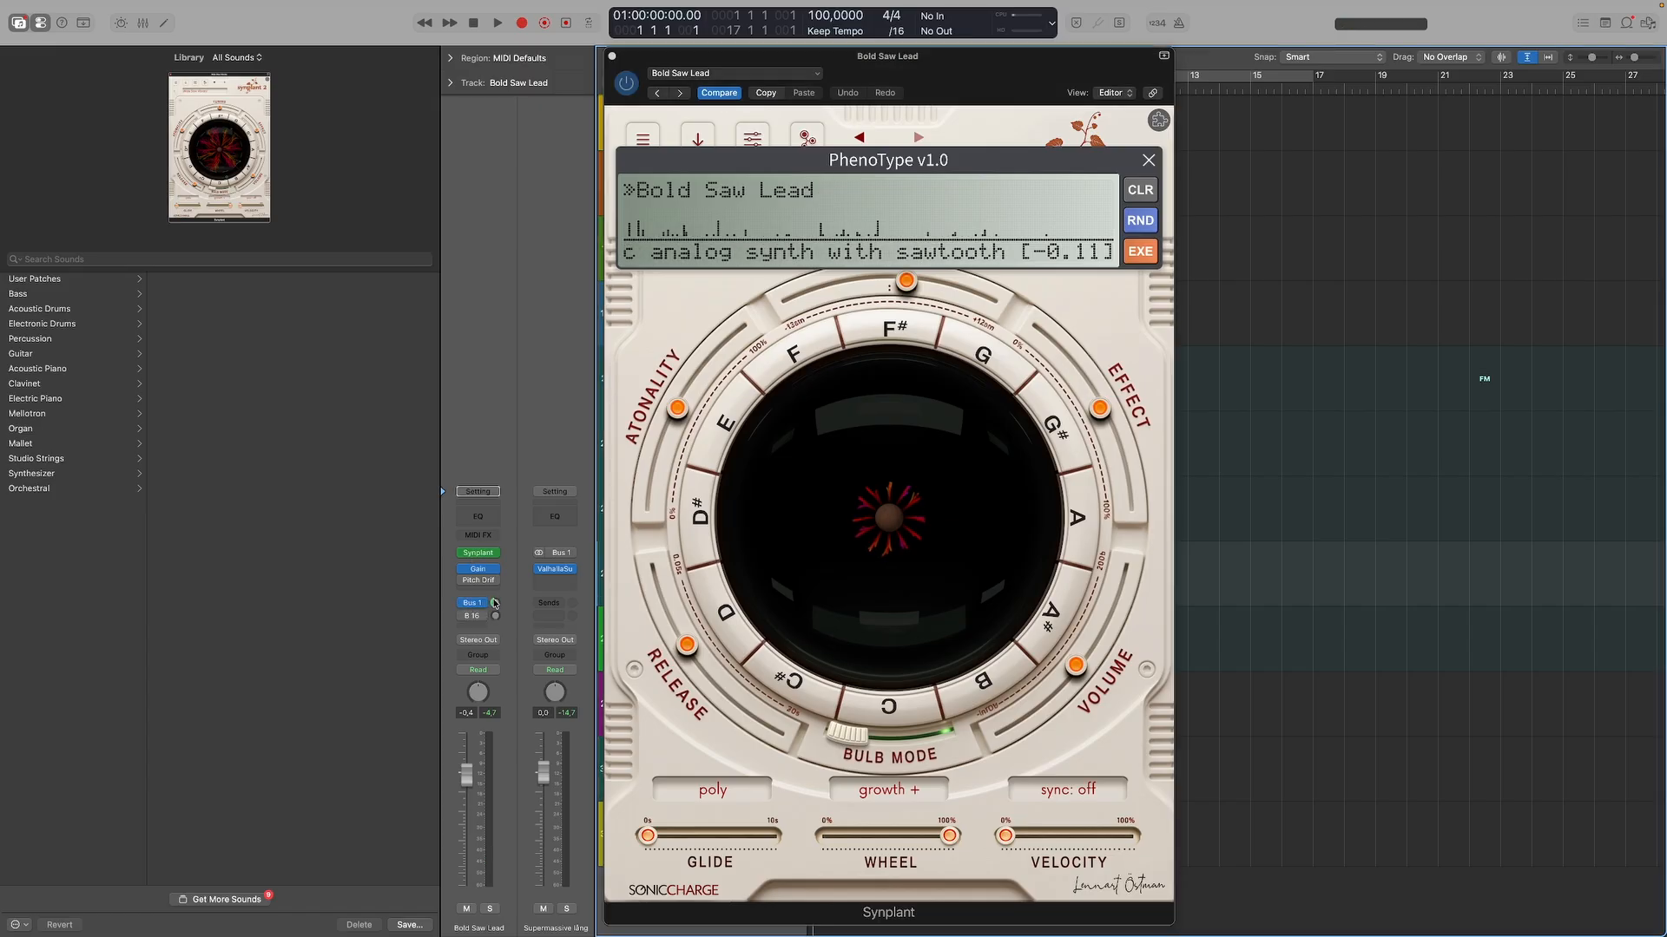
left_click_drag(494, 604, 493, 600)
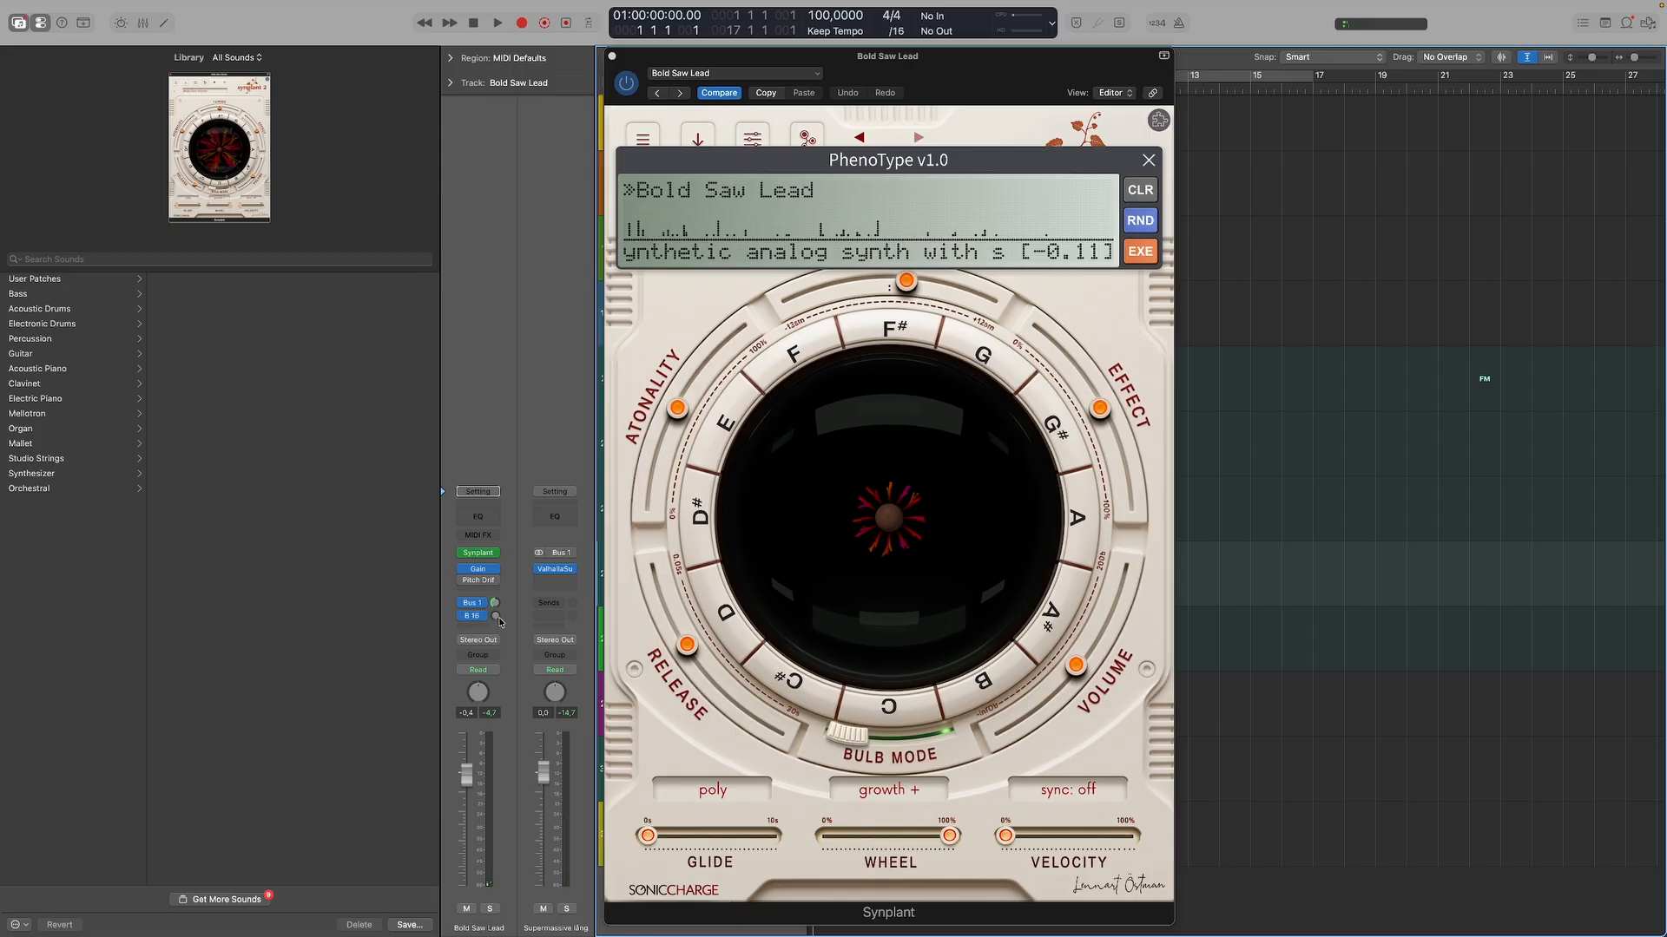
left_click(479, 622)
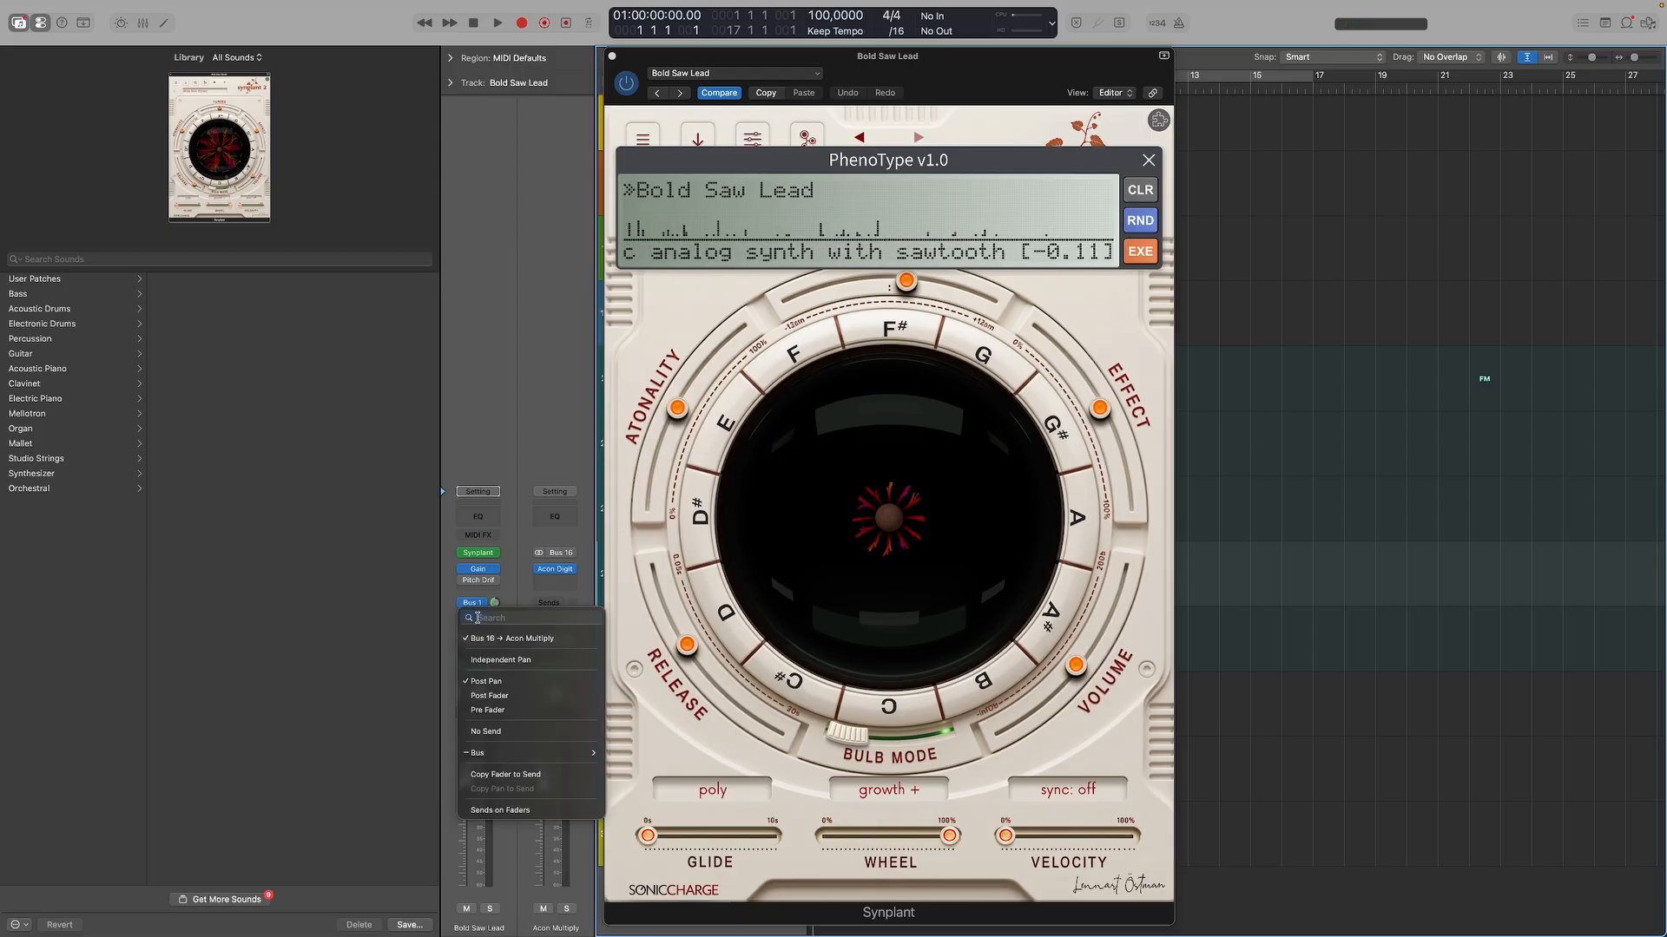
mouse_move(512, 753)
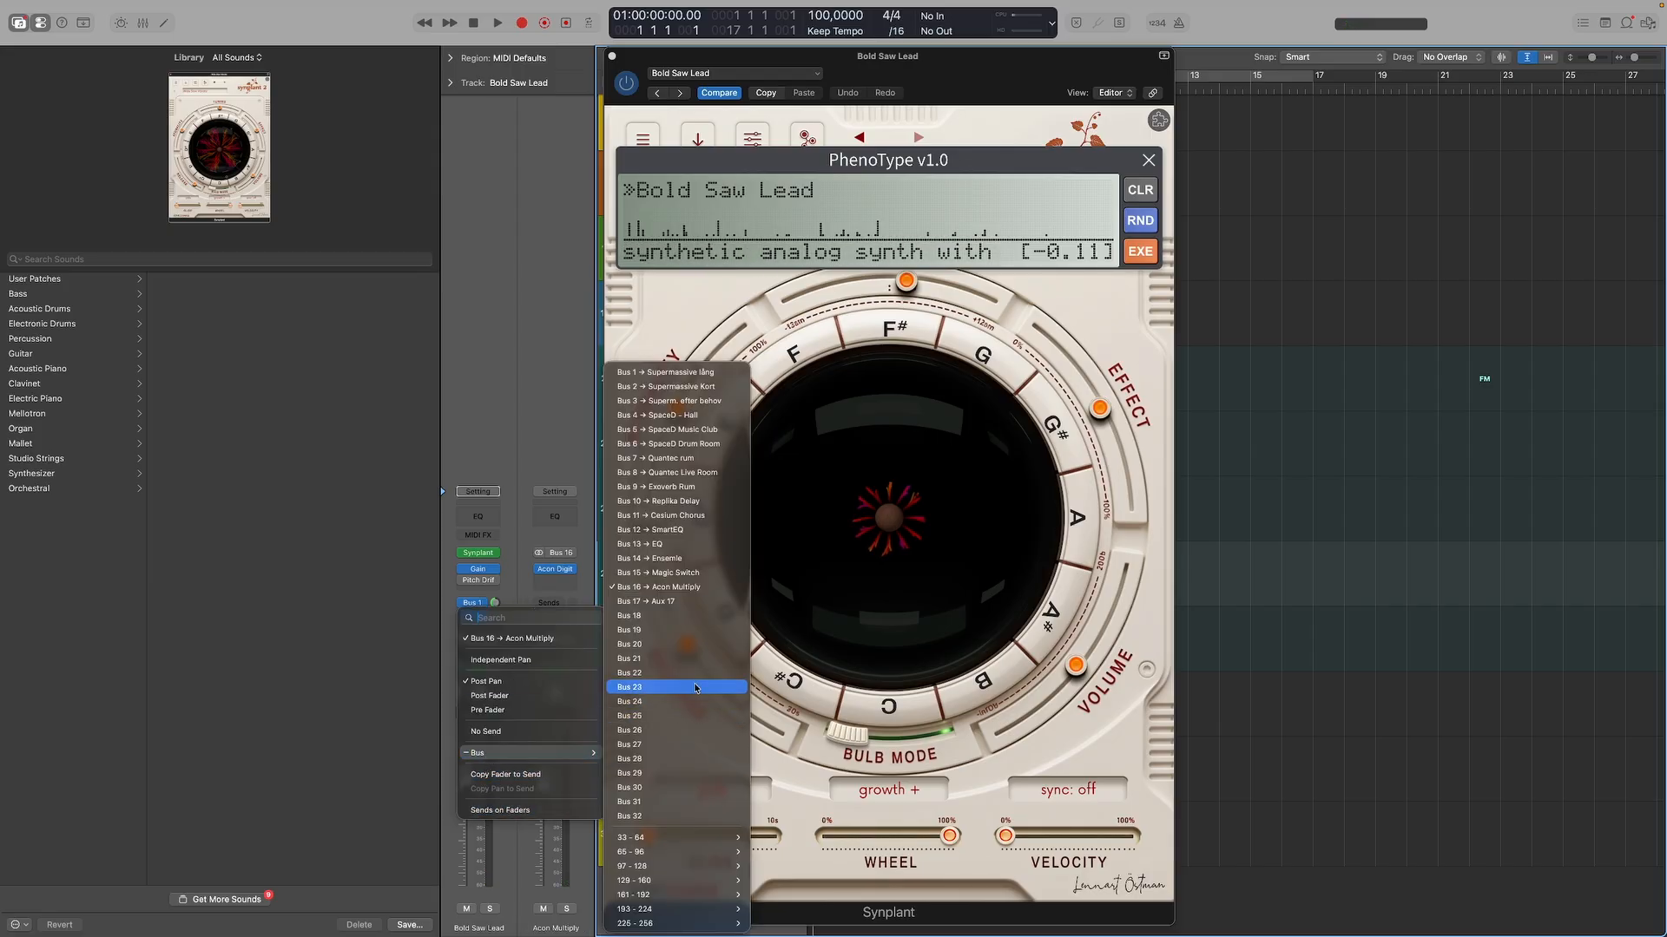
left_click(658, 587)
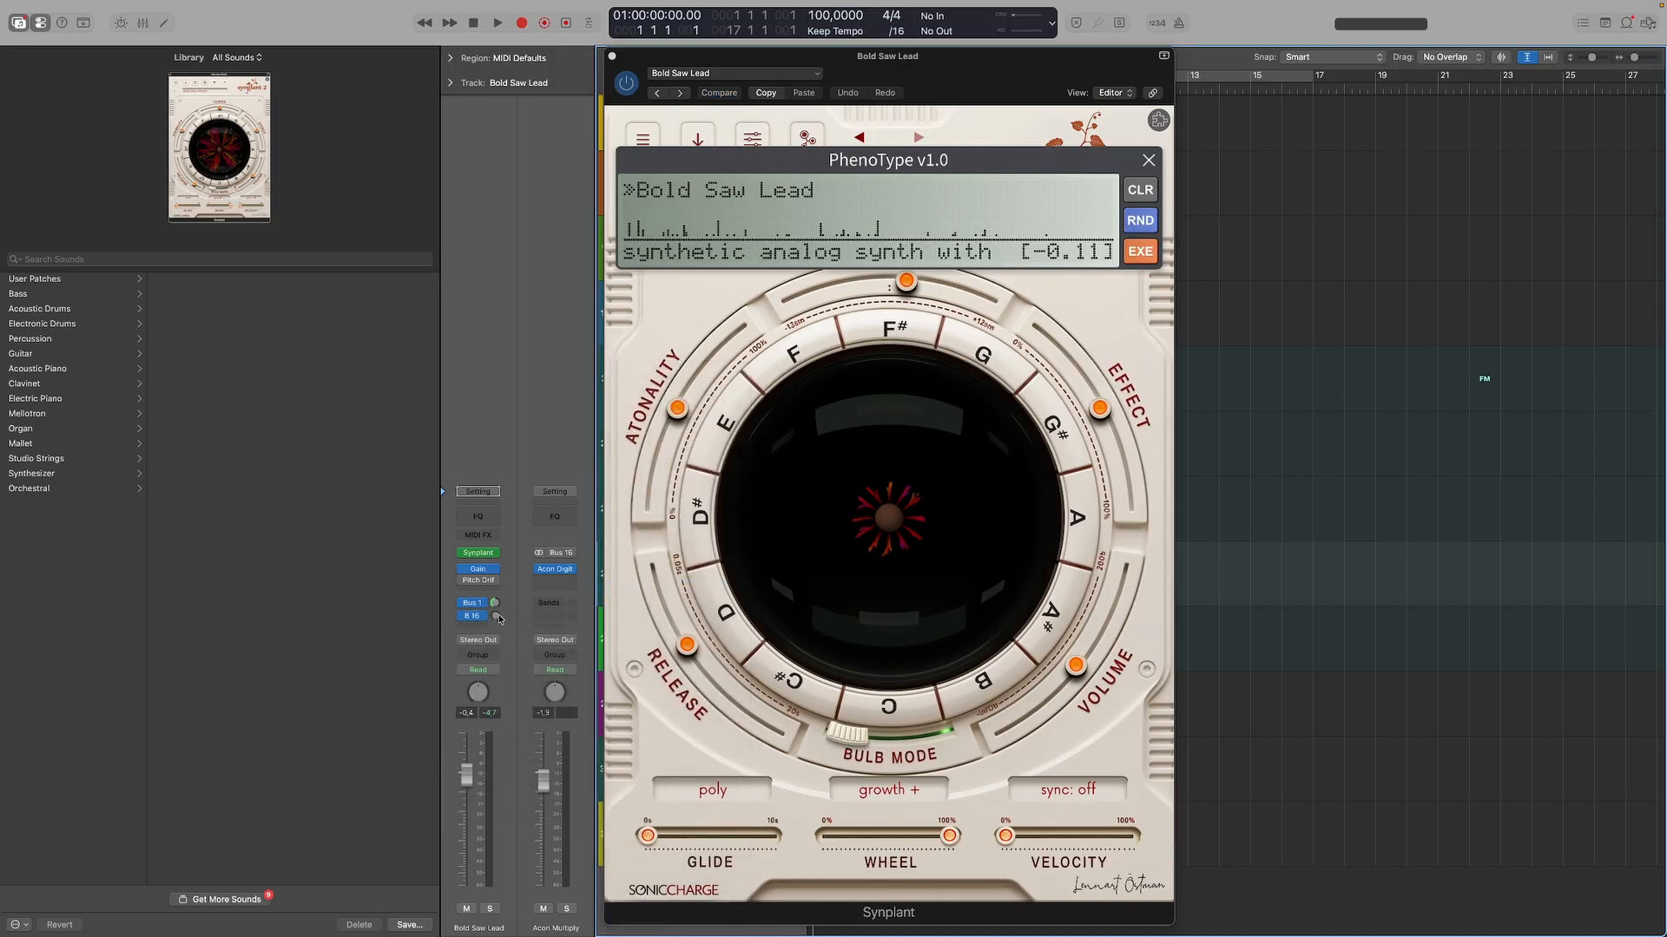
left_click_drag(499, 620, 500, 579)
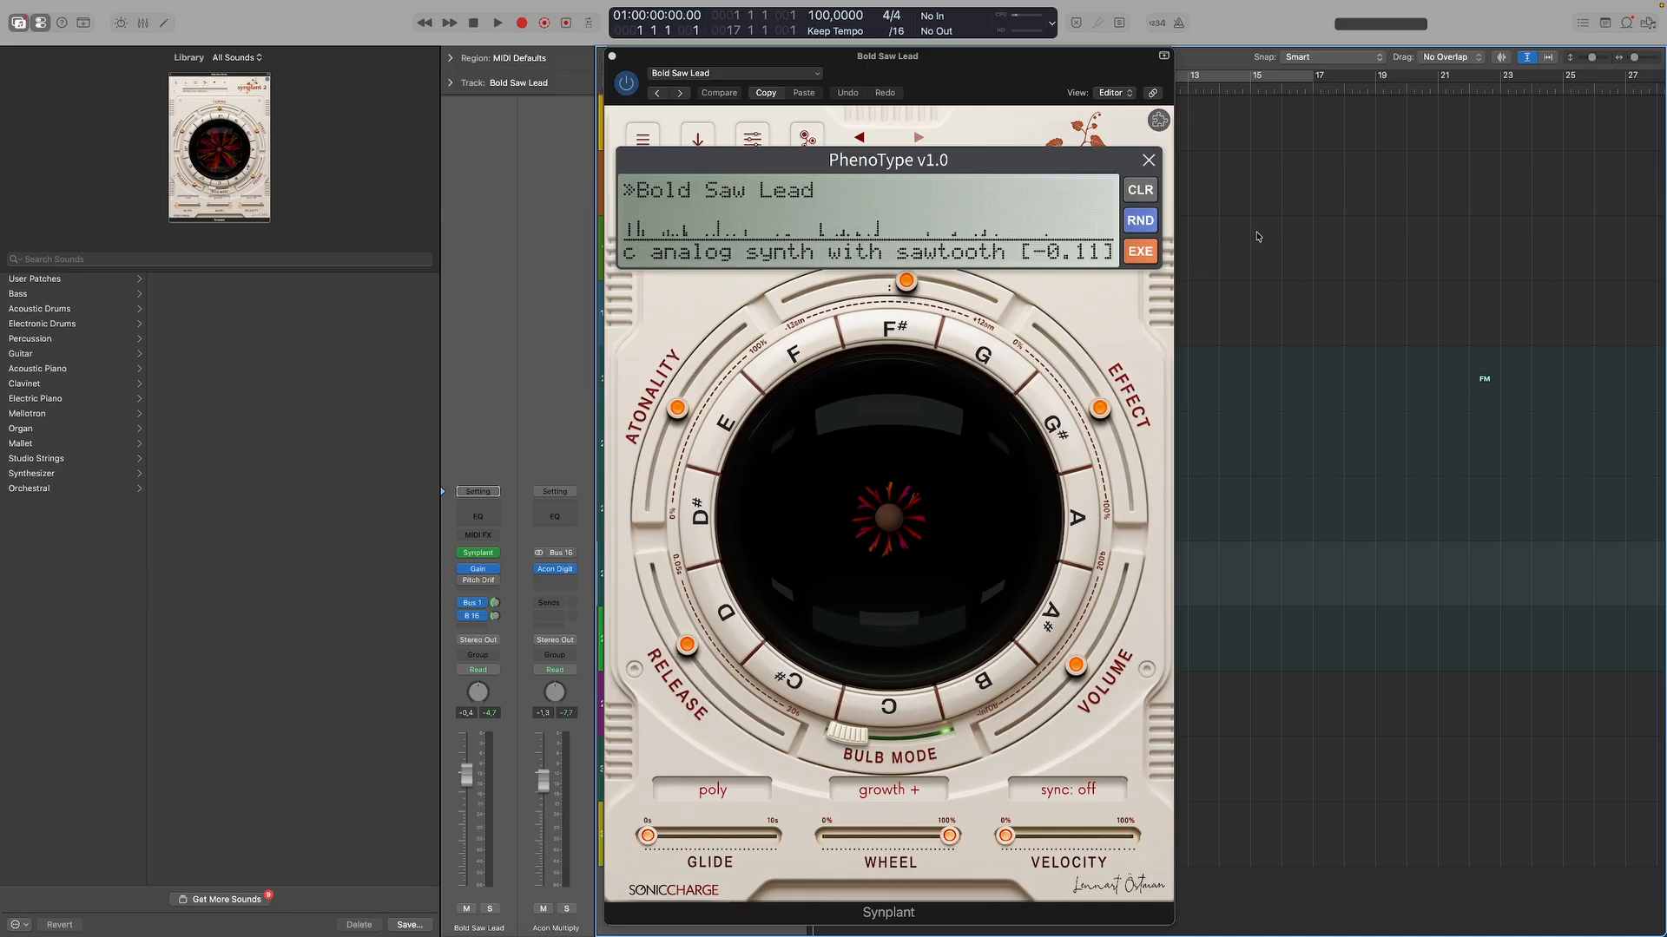
Close PhenoType and sweep the Release down, up to about 6.4 s, and back to a moderate setting.
left_click(1149, 162)
left_click(1149, 162)
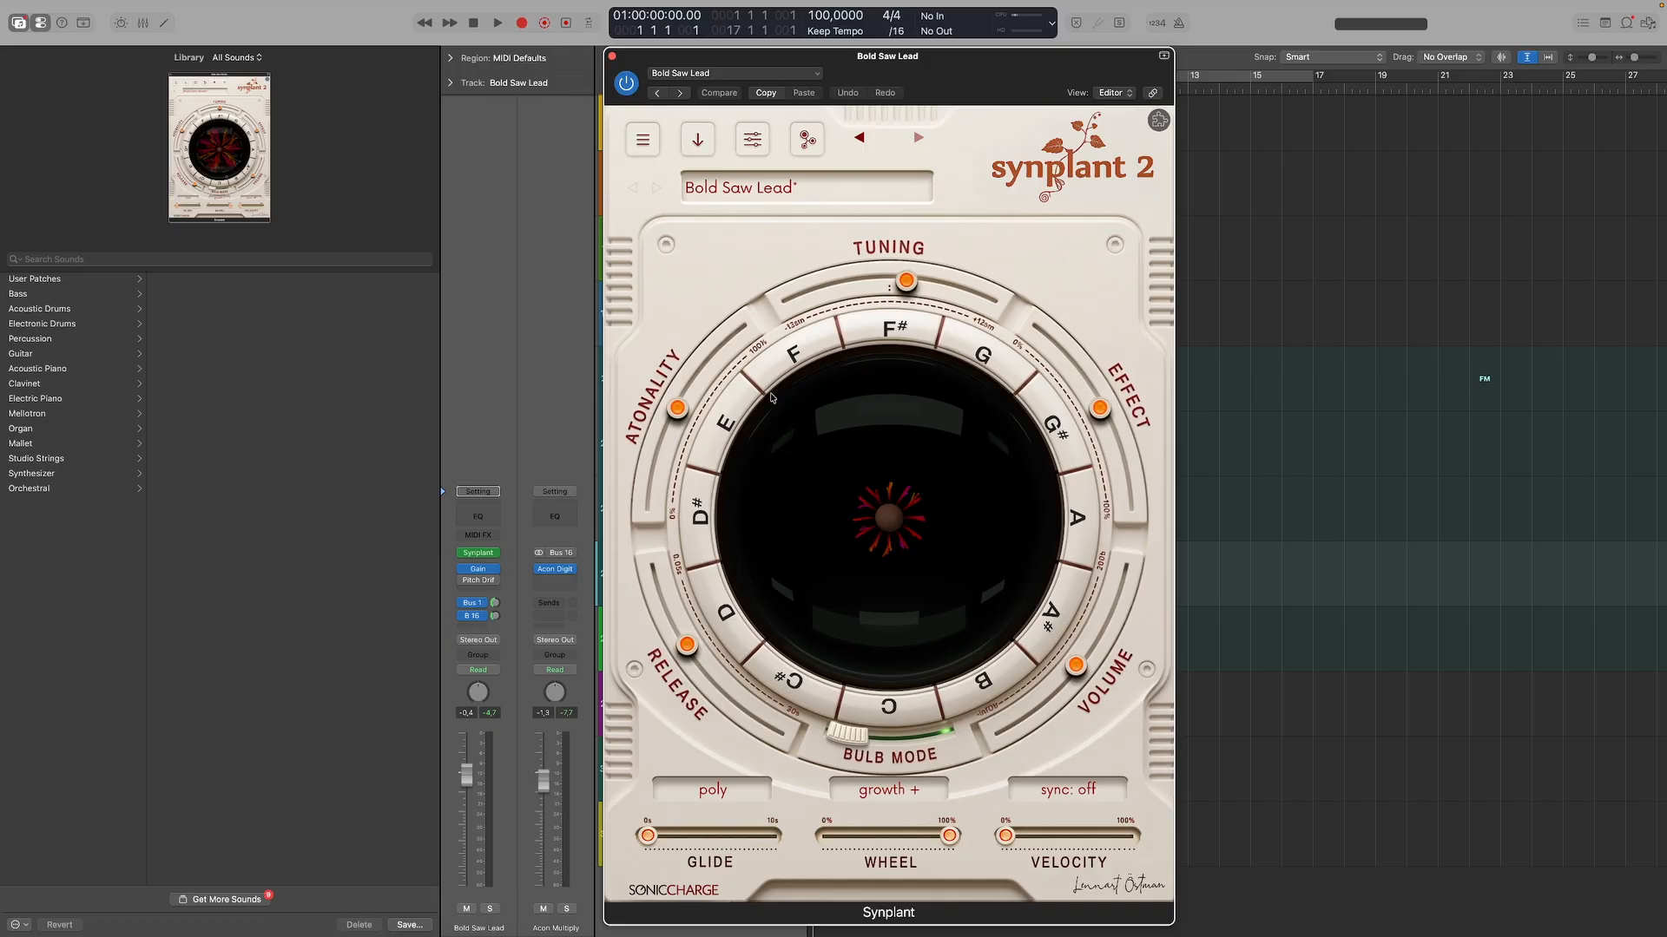
left_click_drag(684, 653, 648, 555)
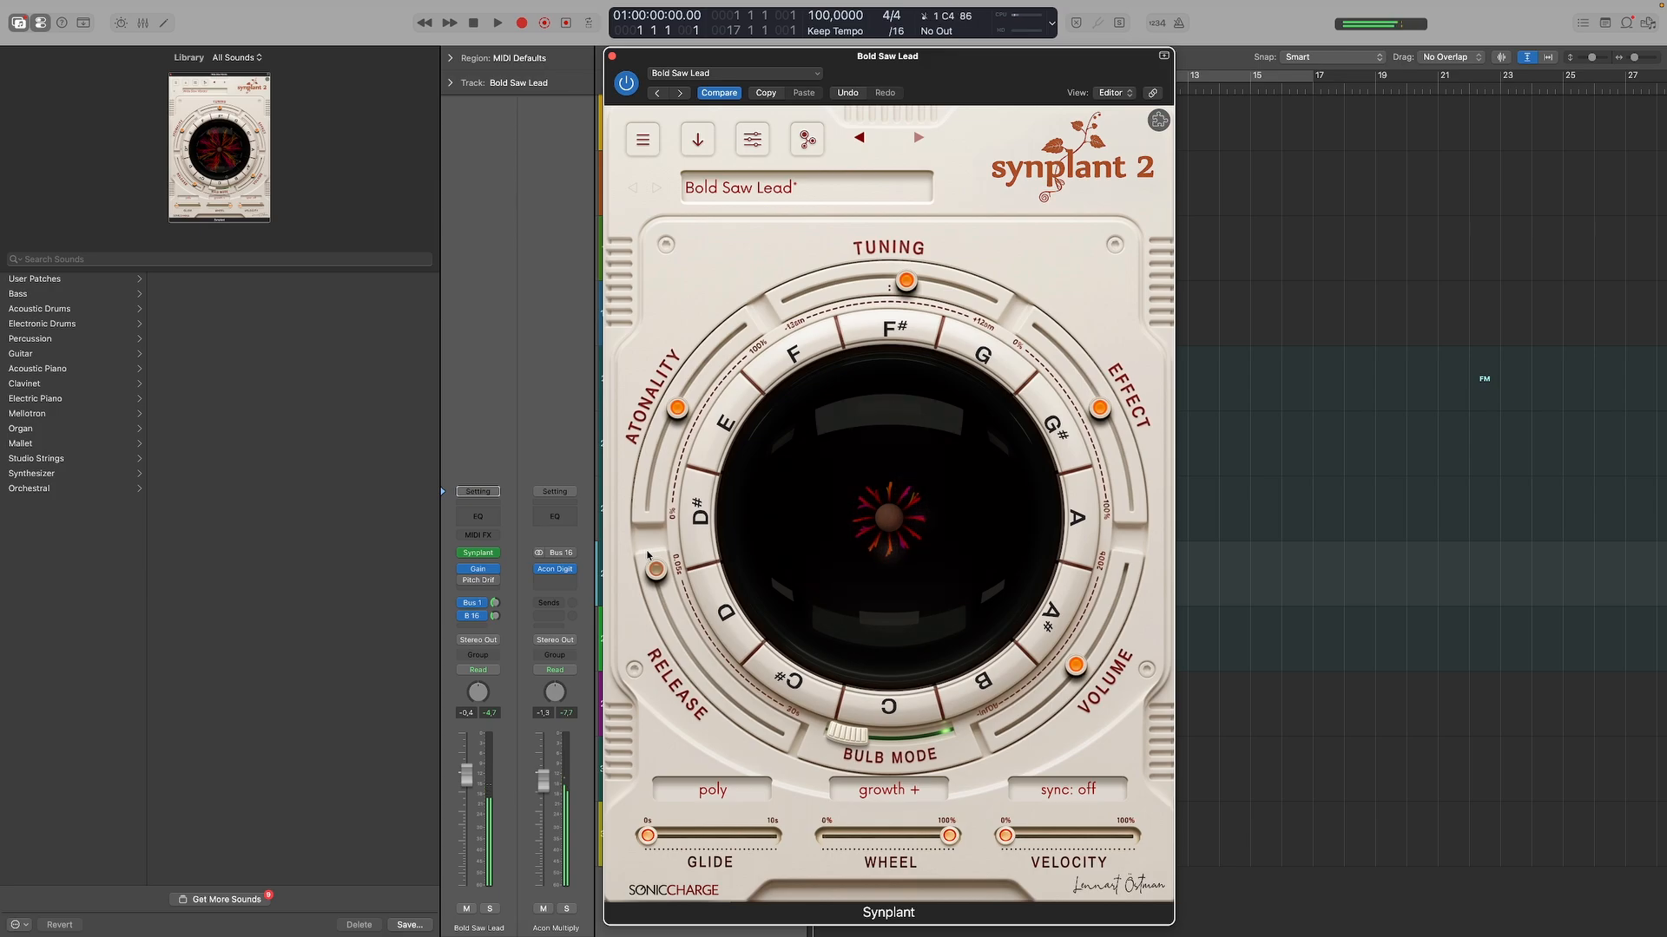
left_click_drag(651, 577, 755, 710)
mouse_move(755, 710)
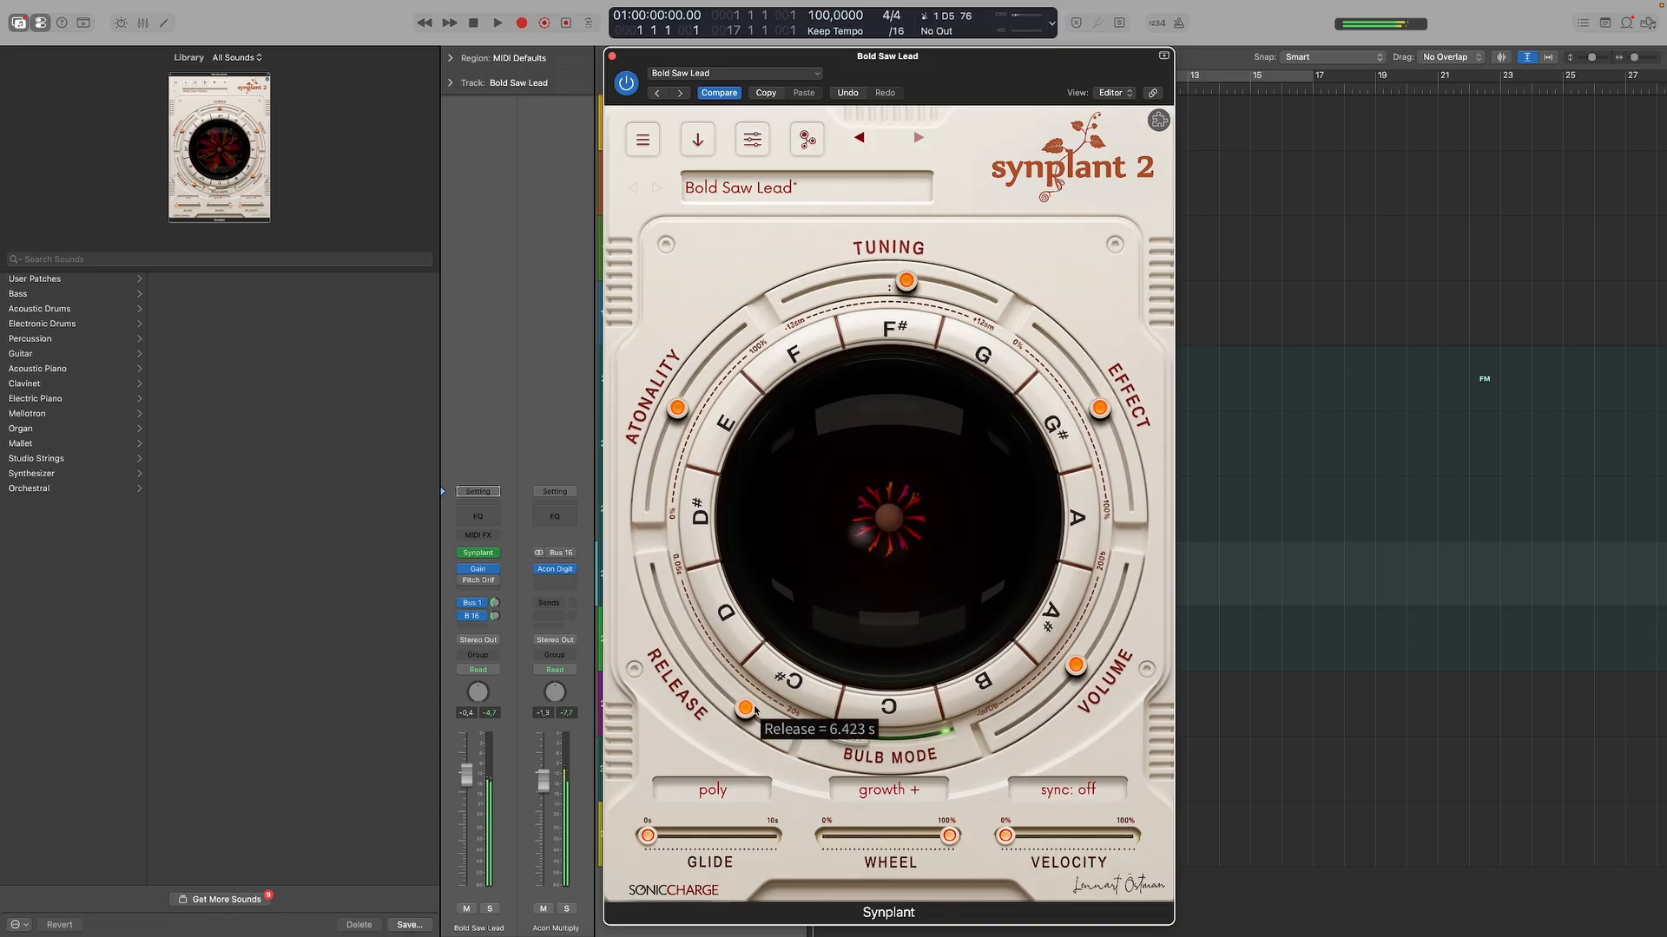
left_click_drag(747, 712, 683, 639)
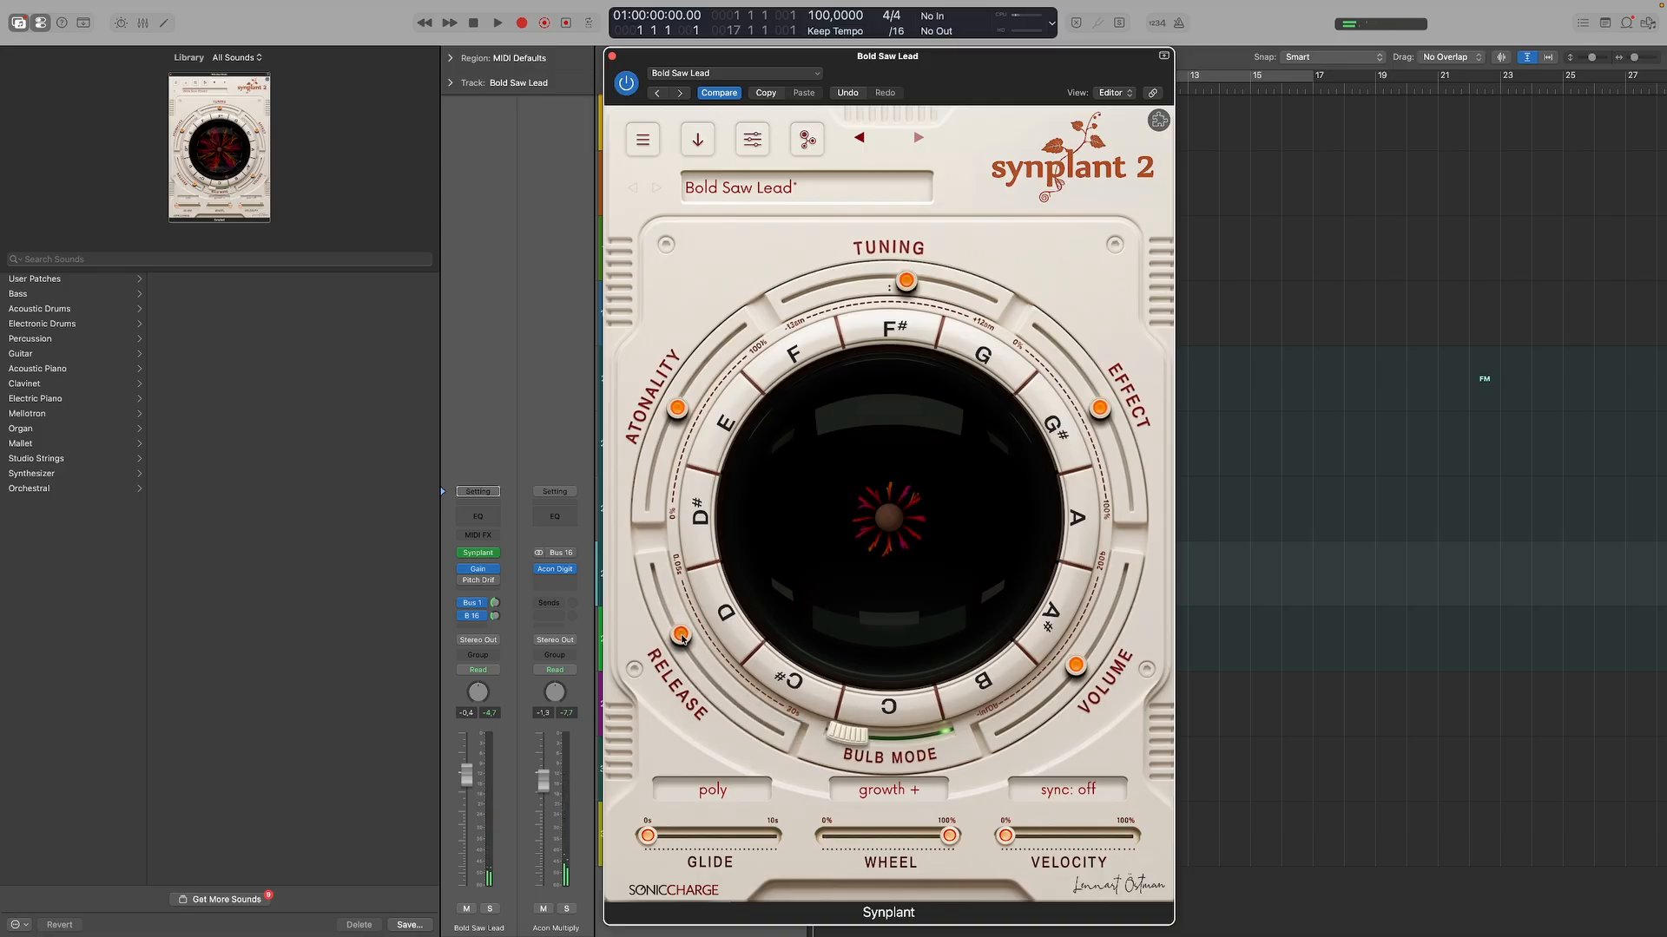
Open the genome's Filter and effects section and lower the flt_freq cutoff.
left_click(765, 147)
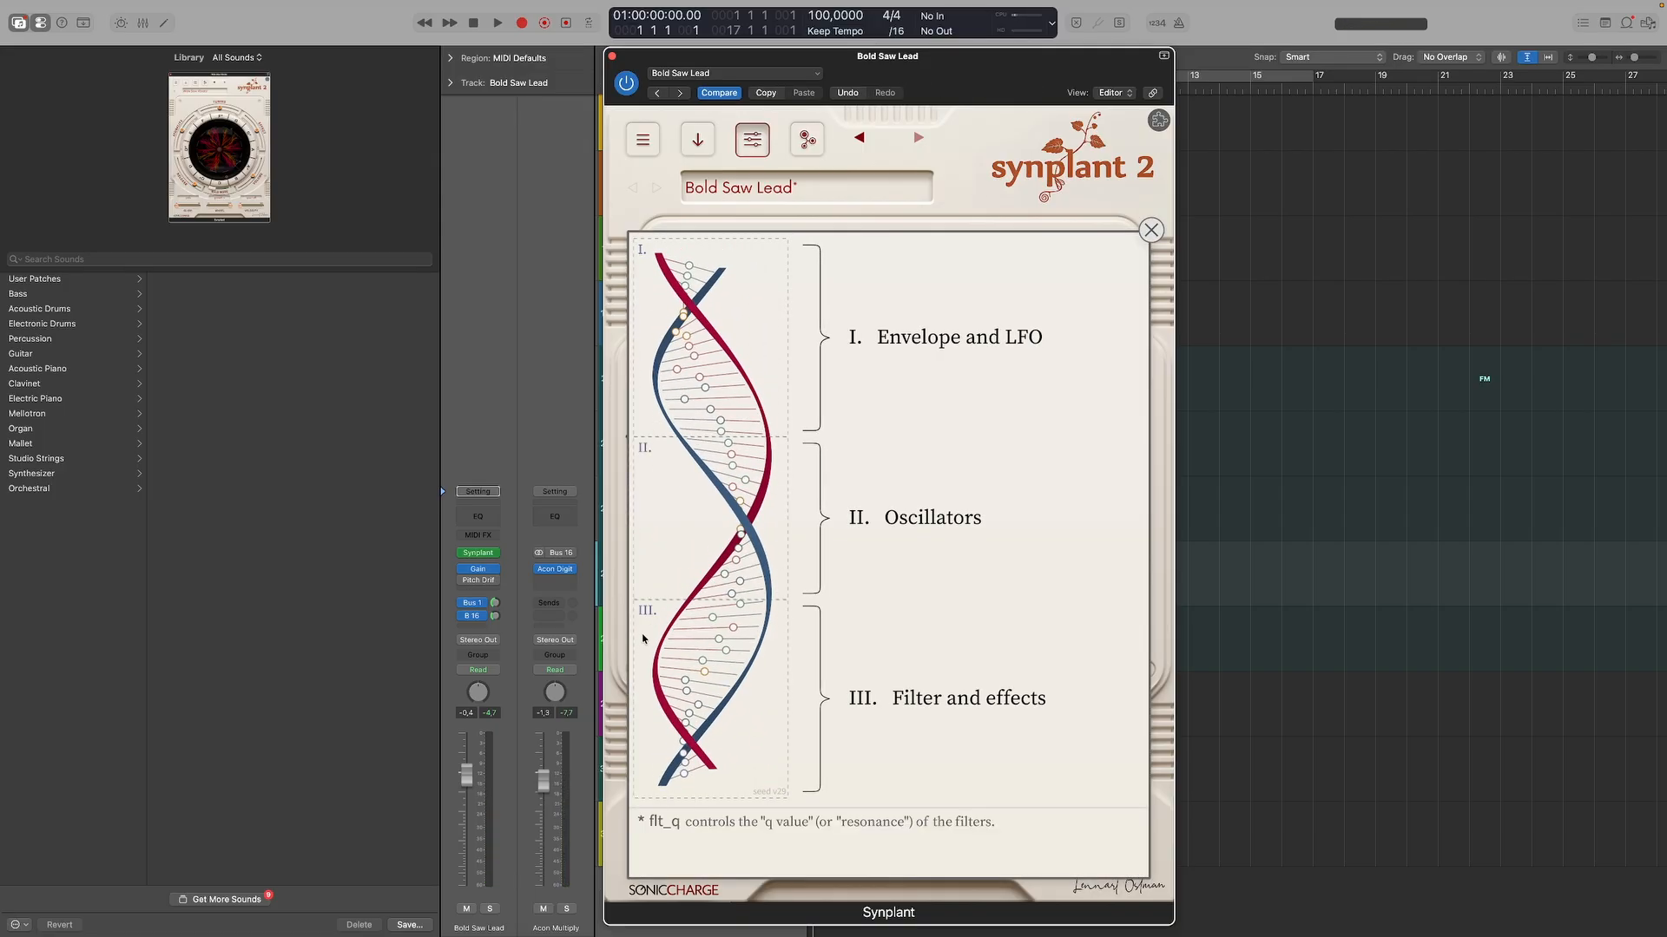
left_click(642, 638)
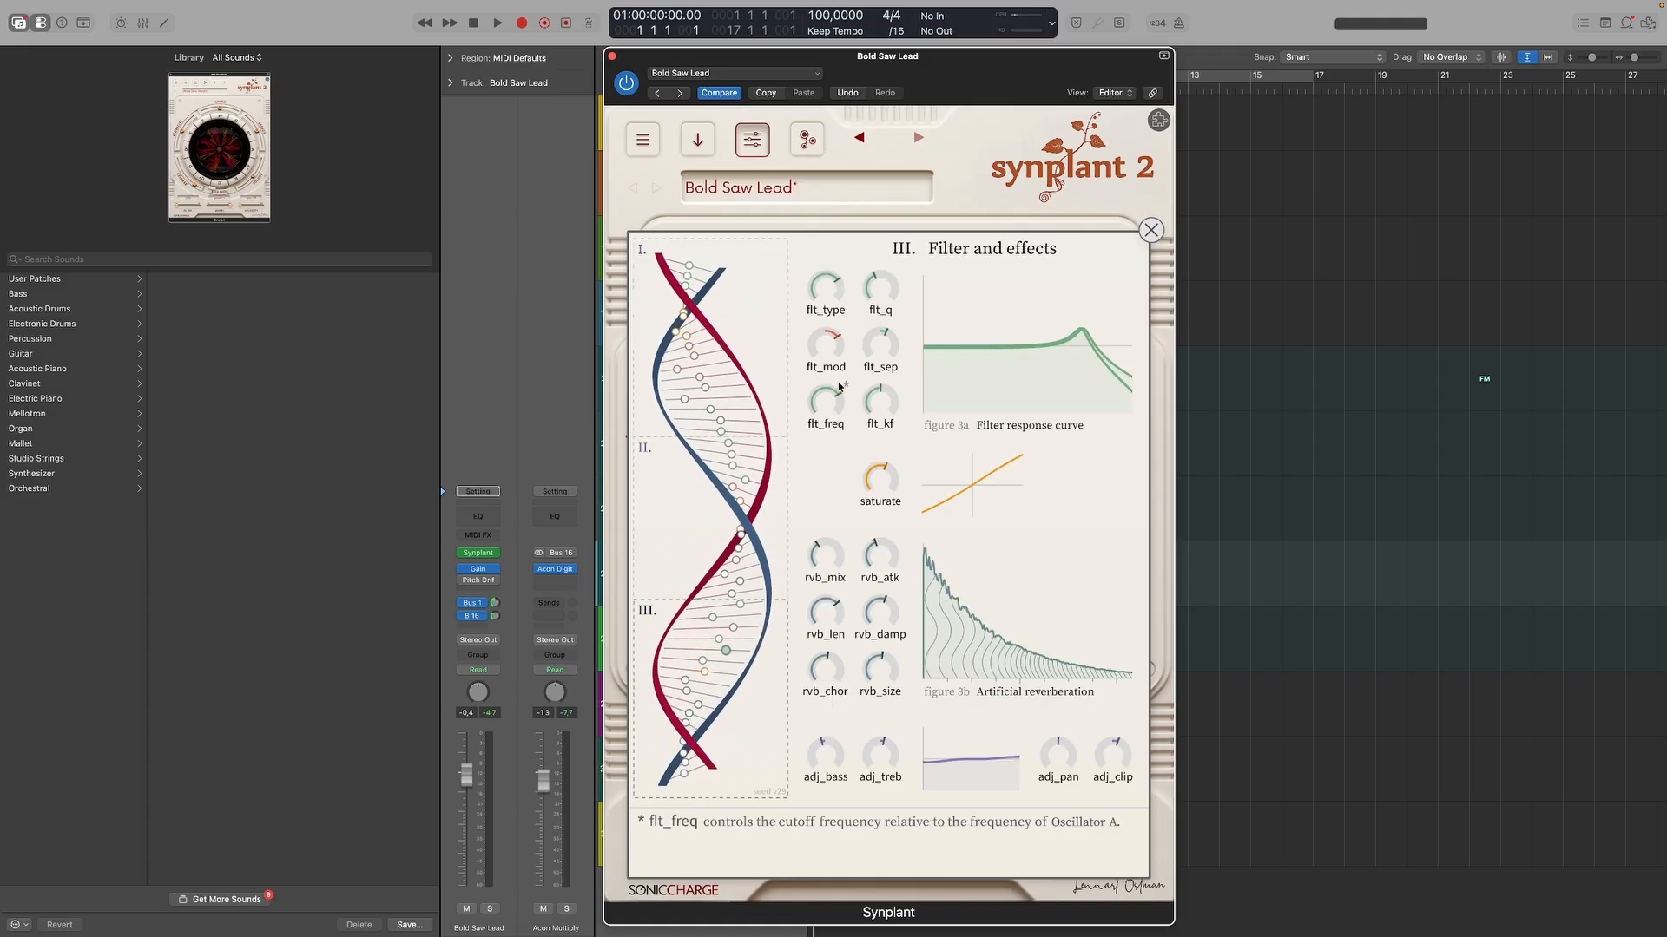
mouse_move(829, 406)
mouse_move(824, 405)
left_mouse_down()
mouse_move(821, 458)
mouse_move(815, 379)
mouse_move(814, 467)
mouse_move(806, 378)
mouse_move(803, 395)
left_mouse_up()
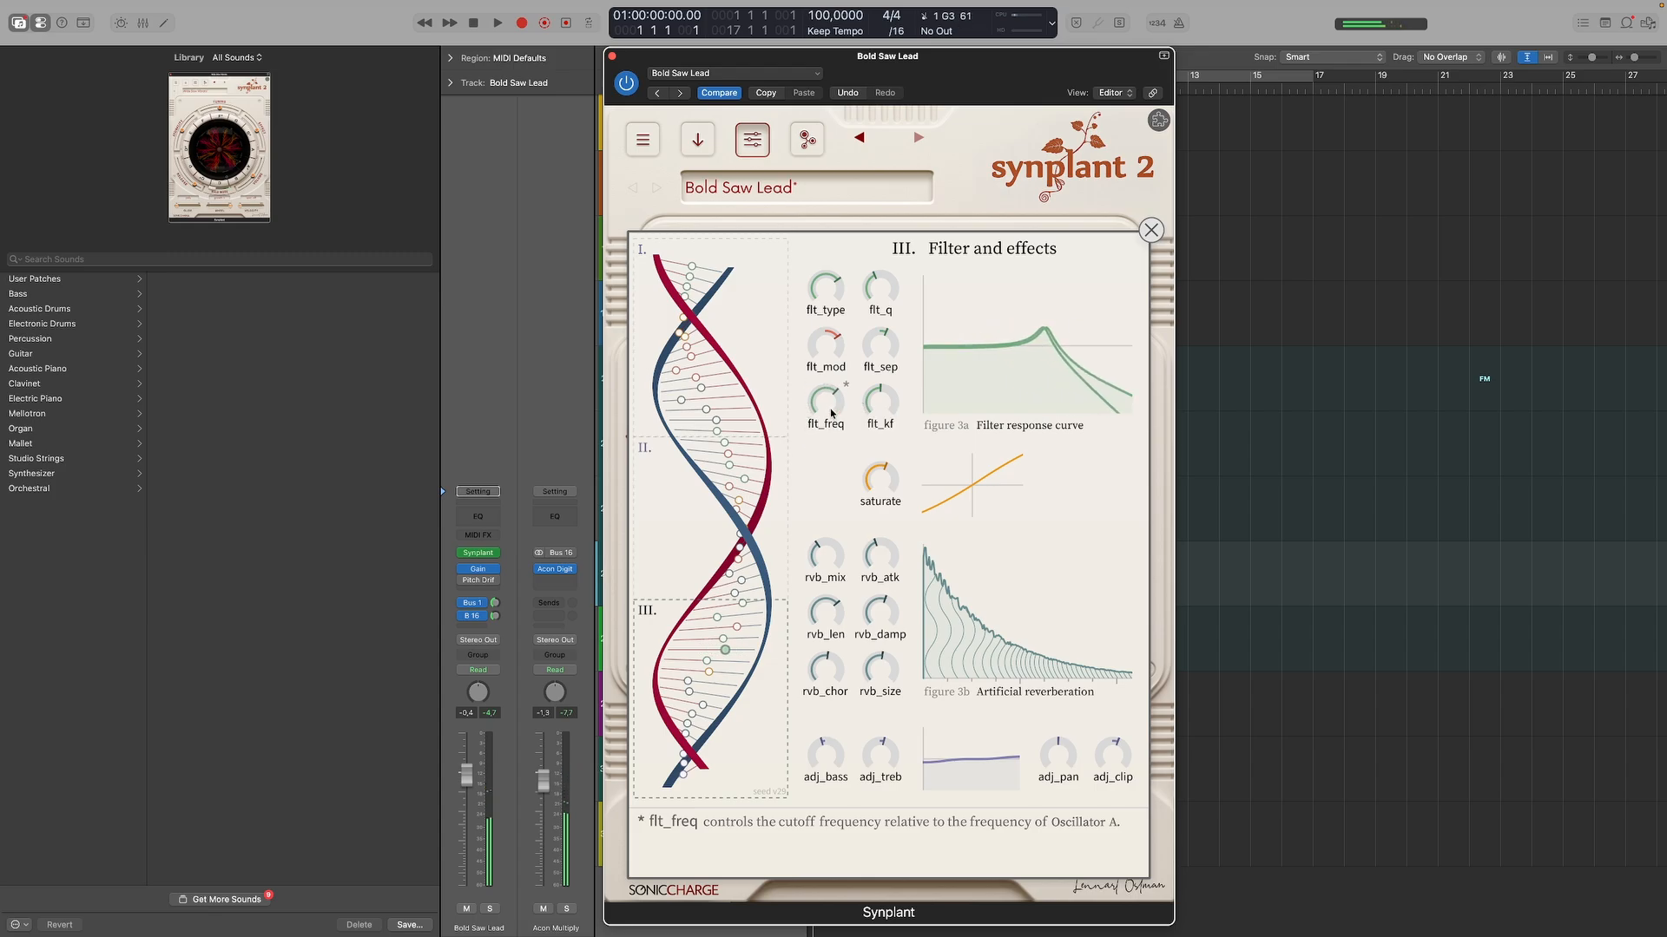
Assign MIDI controller 1 to flt_freq and close the genome editor.
right_click(827, 408)
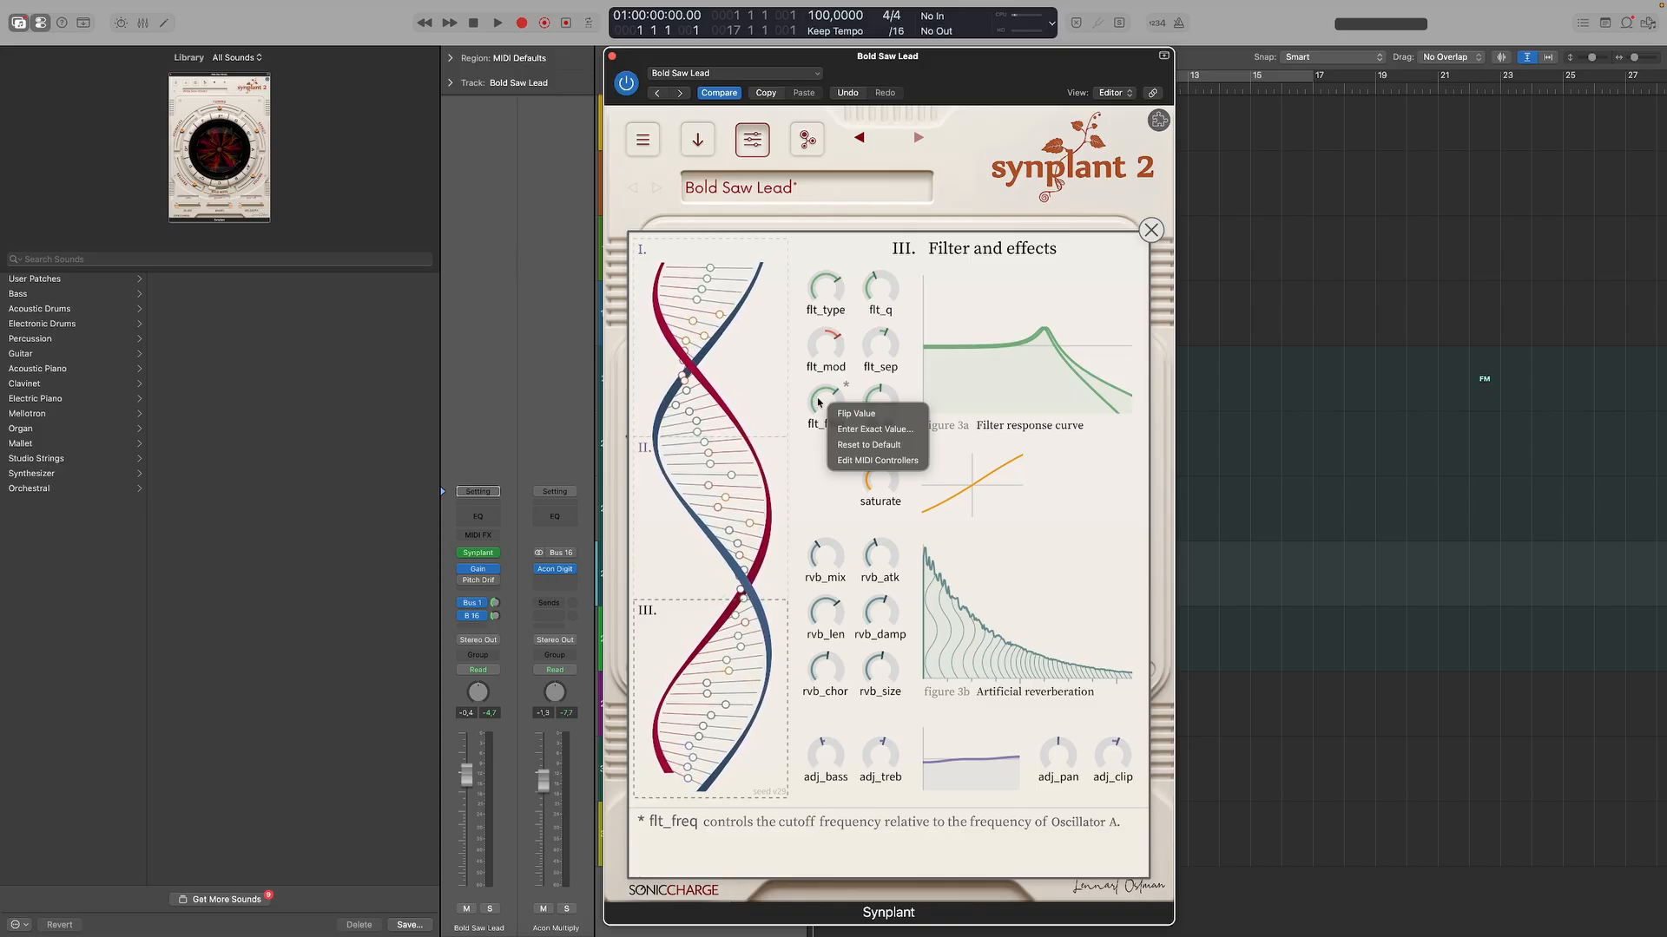
left_click(865, 461)
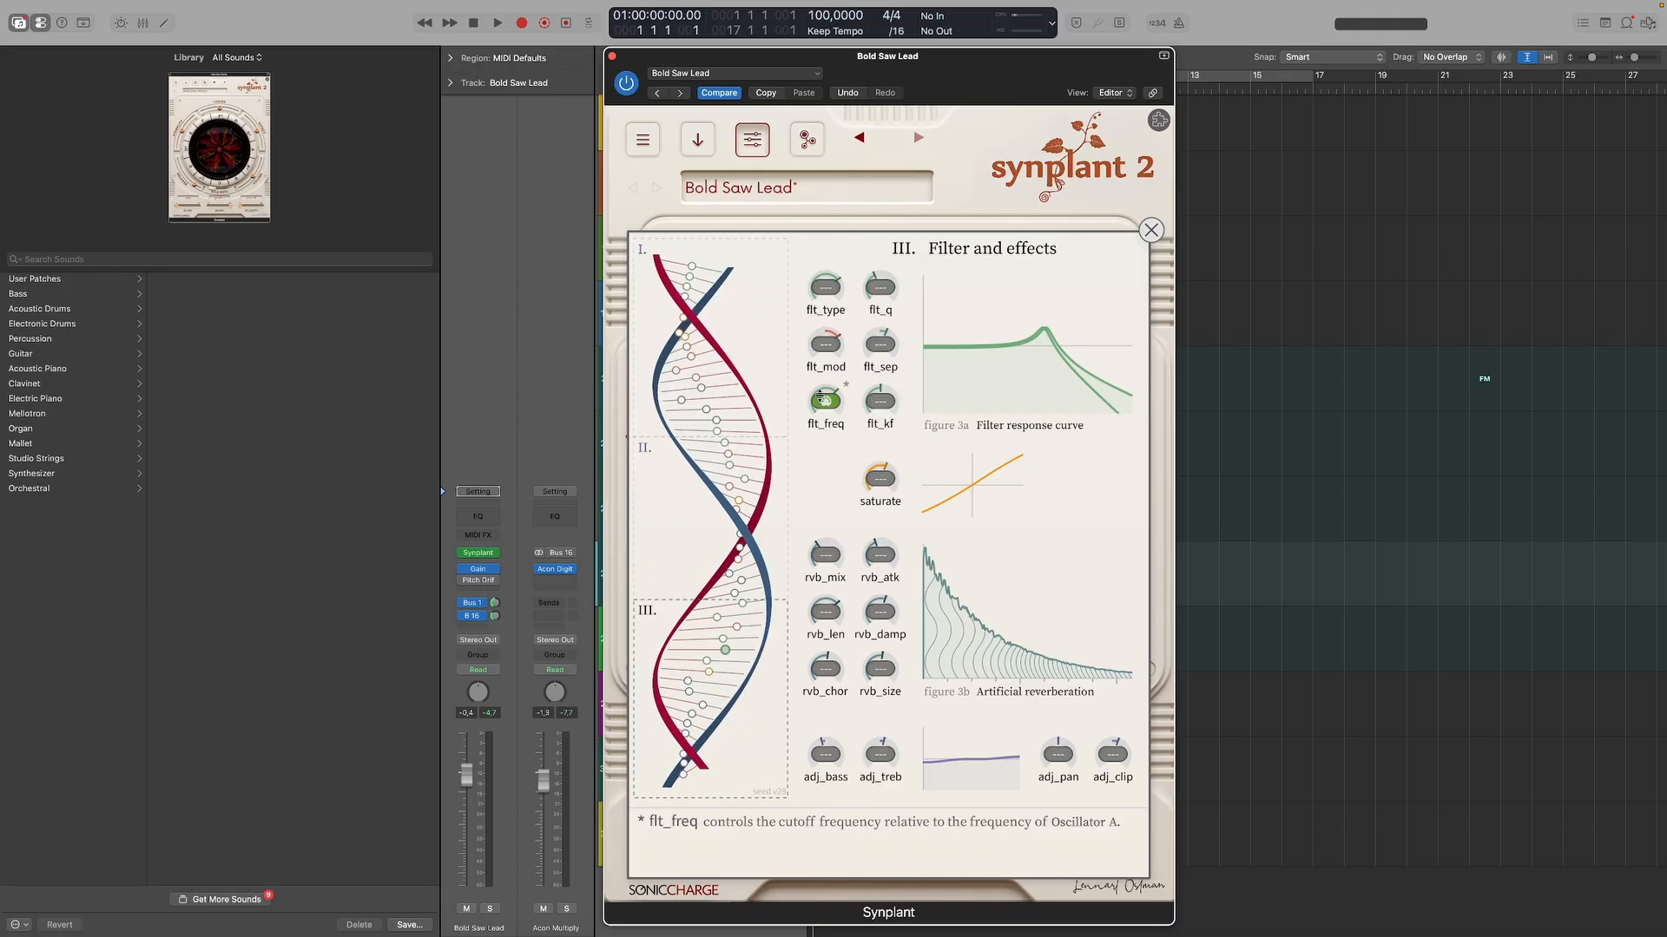
left_click(820, 398)
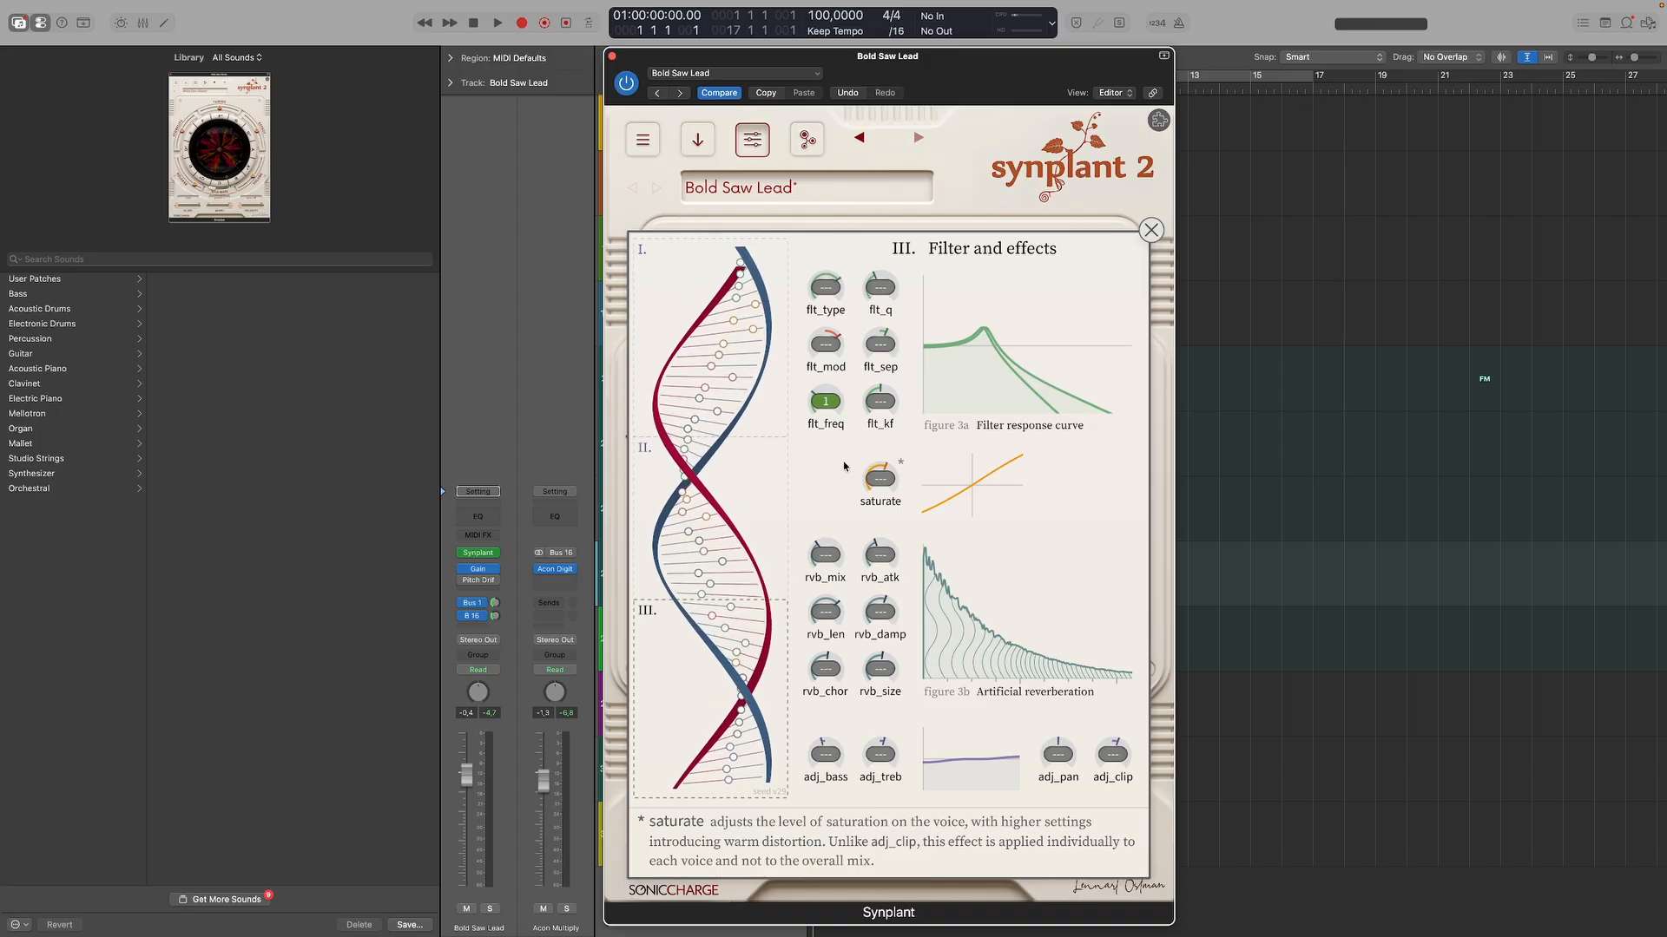
mouse_move(844, 403)
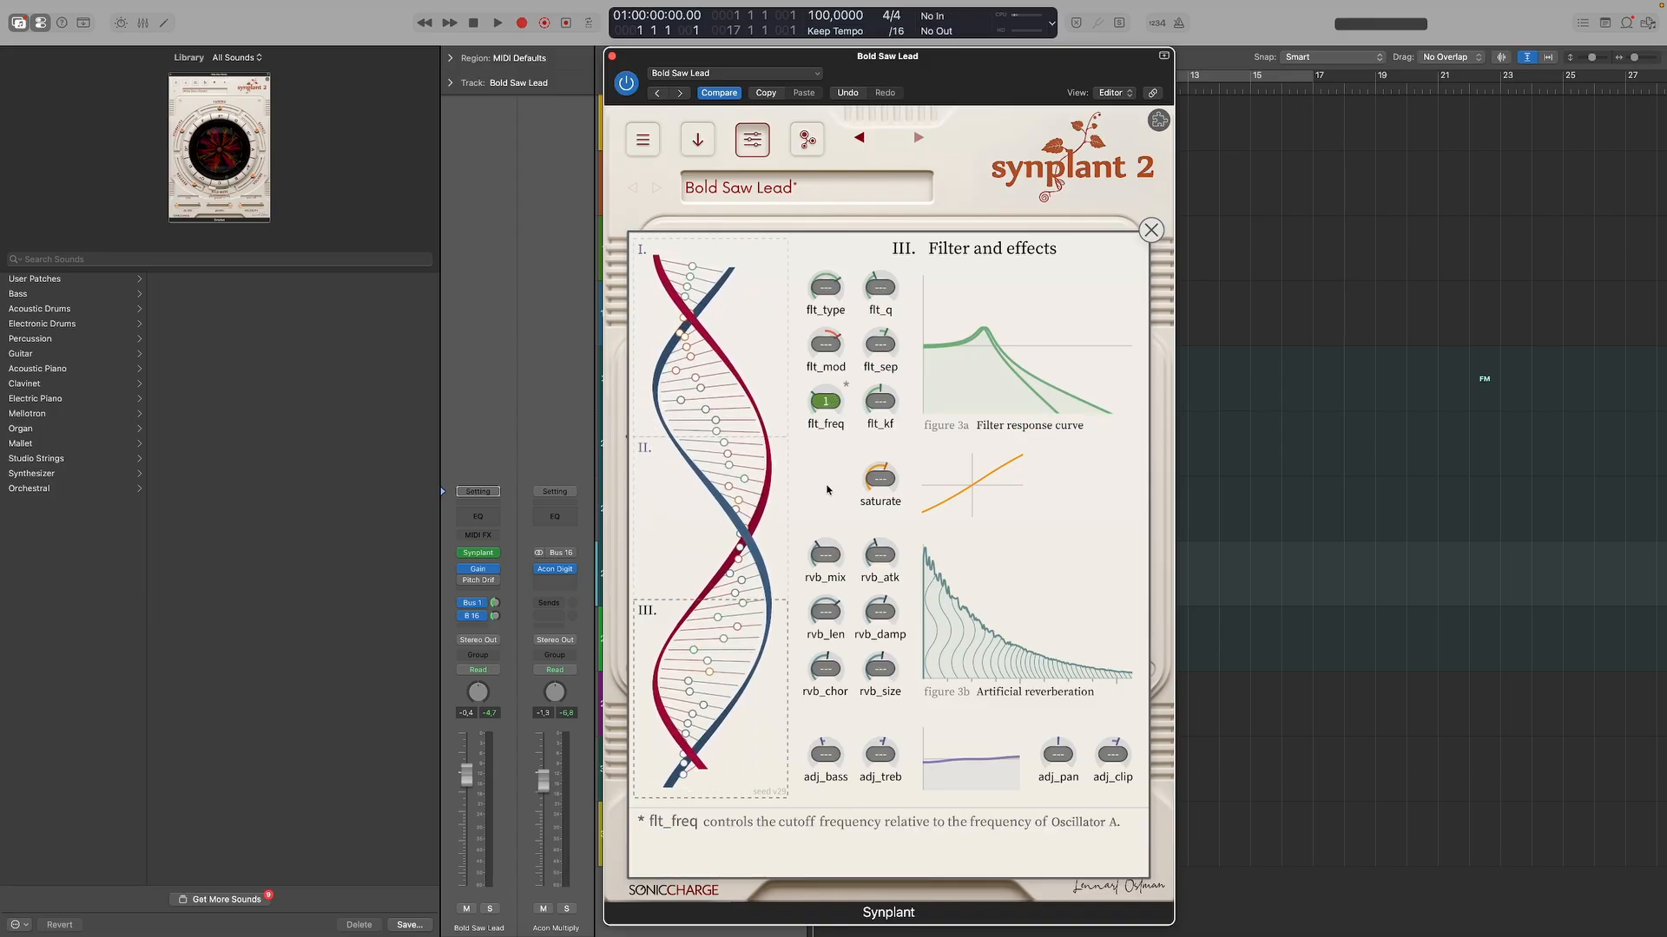
left_click(1151, 231)
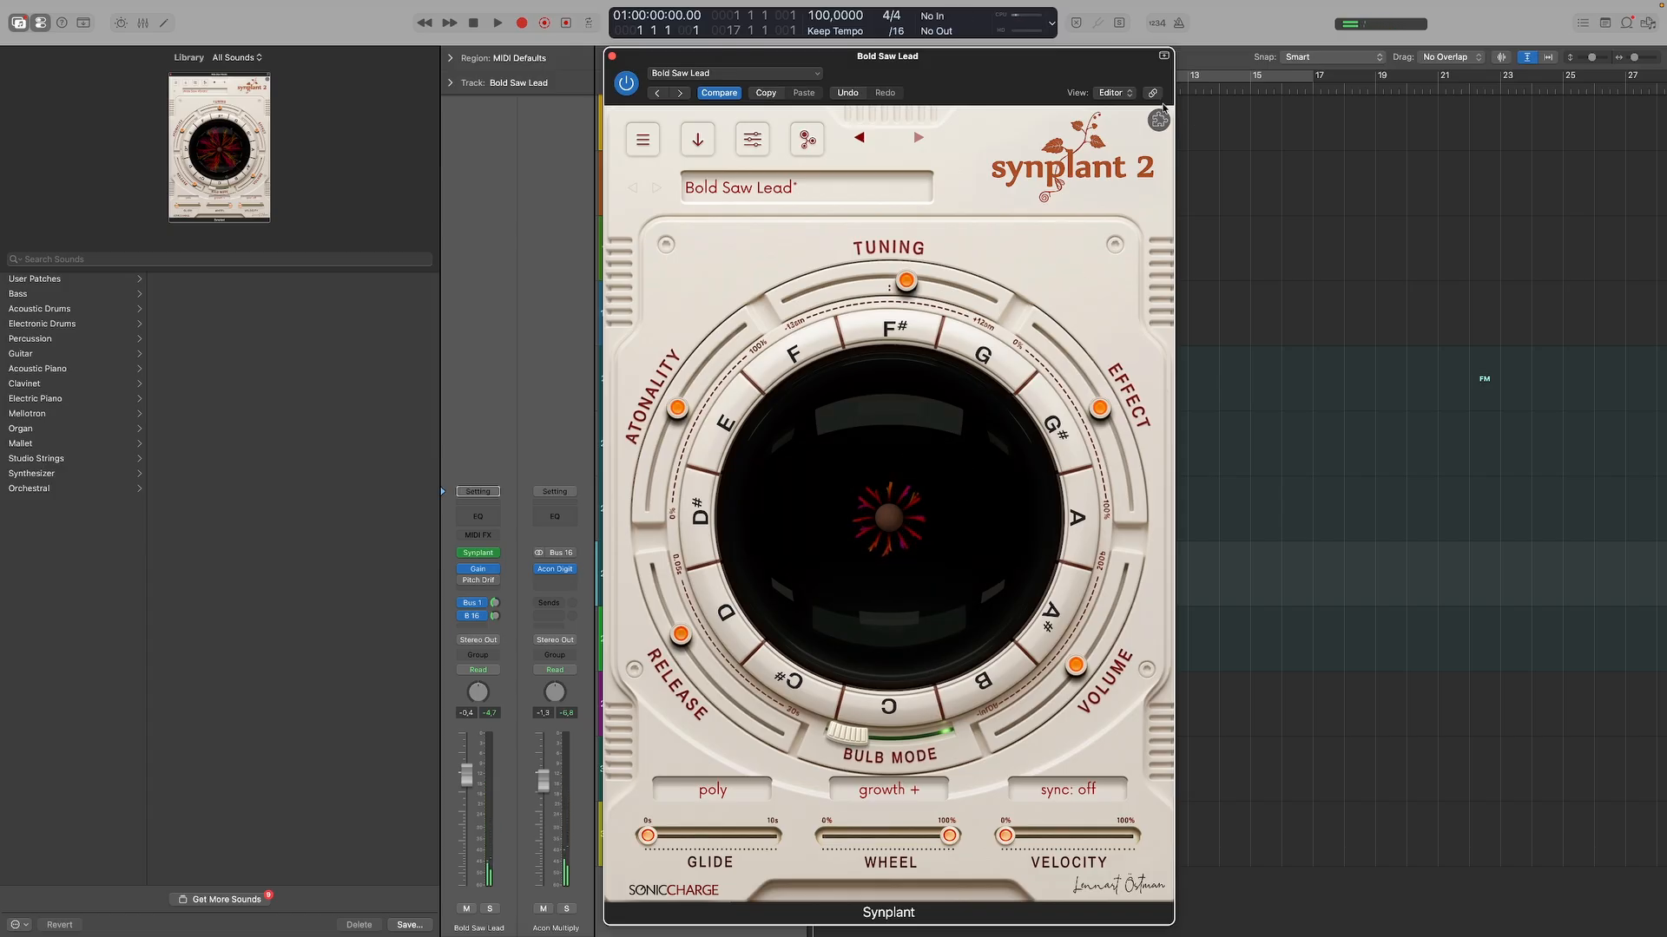
Reopen PhenoType, generate another patch from the "Bold Saw Lead" attributes and close PhenoType.
left_click(1160, 119)
left_click(1119, 225)
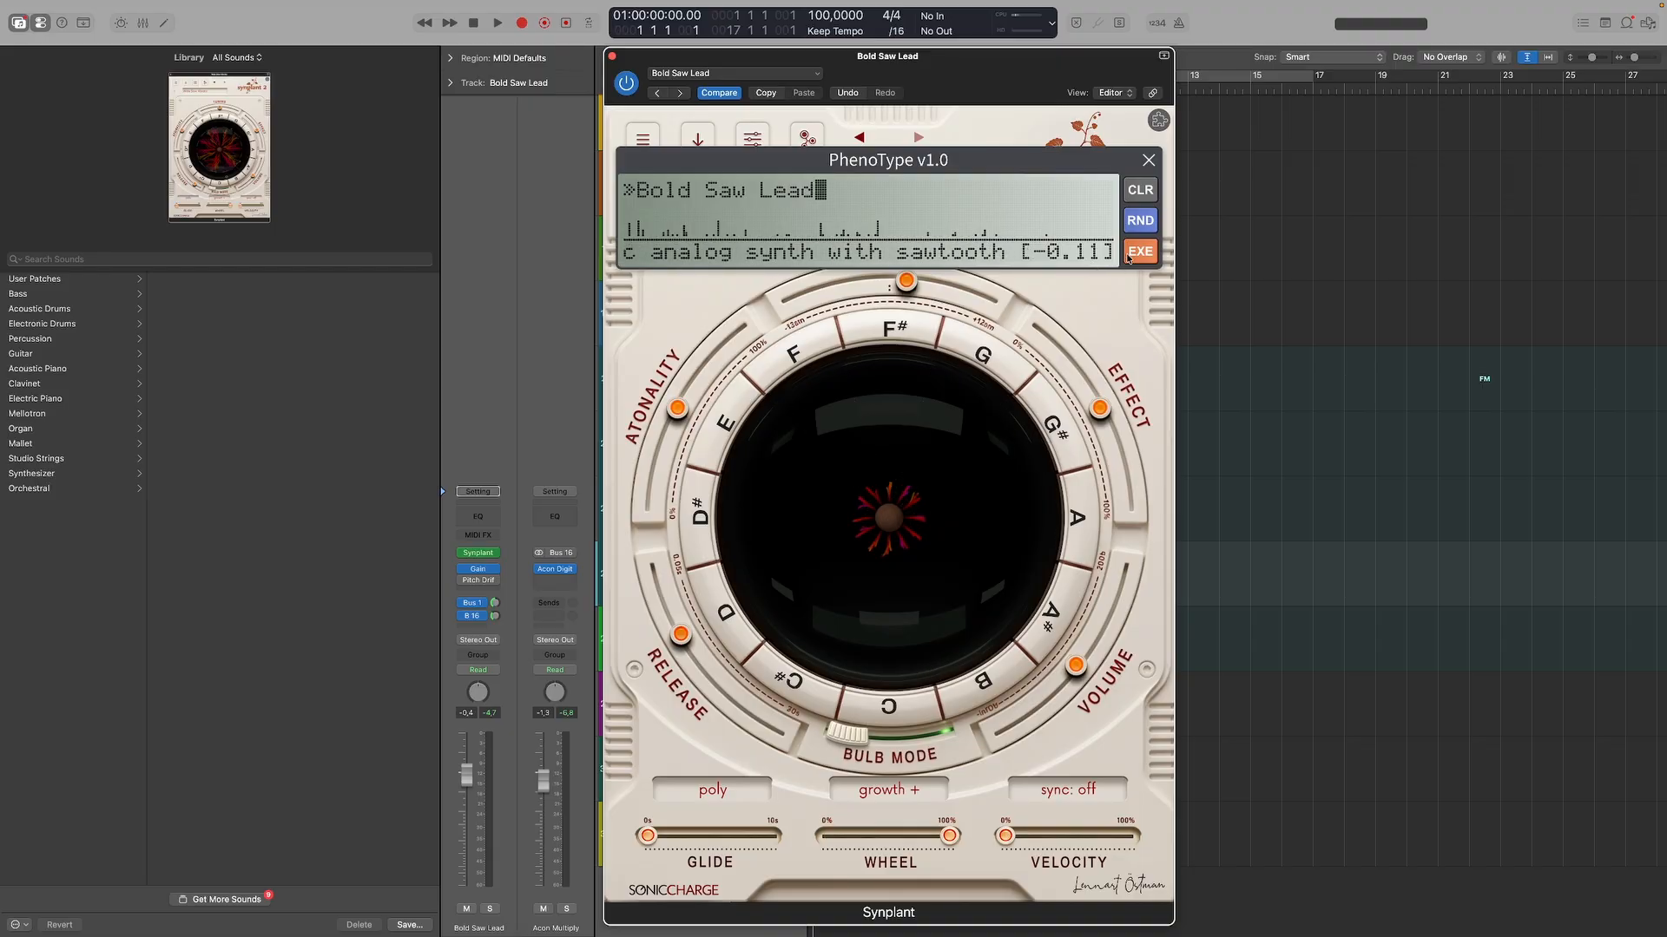
left_click(1128, 257)
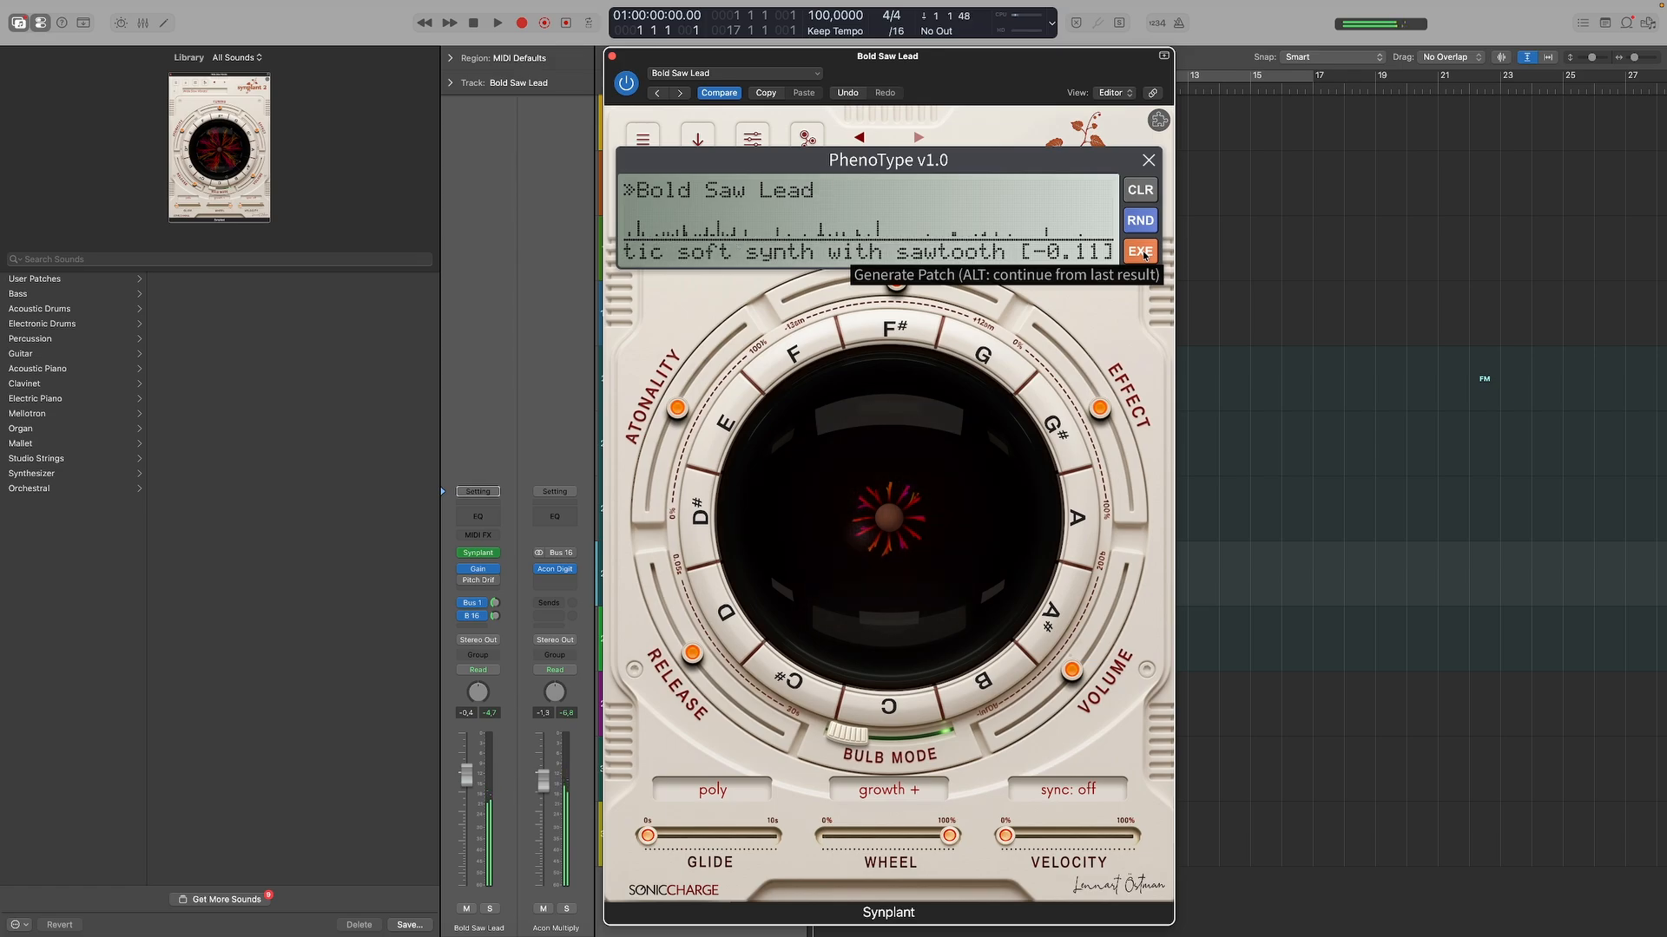
left_click(1148, 162)
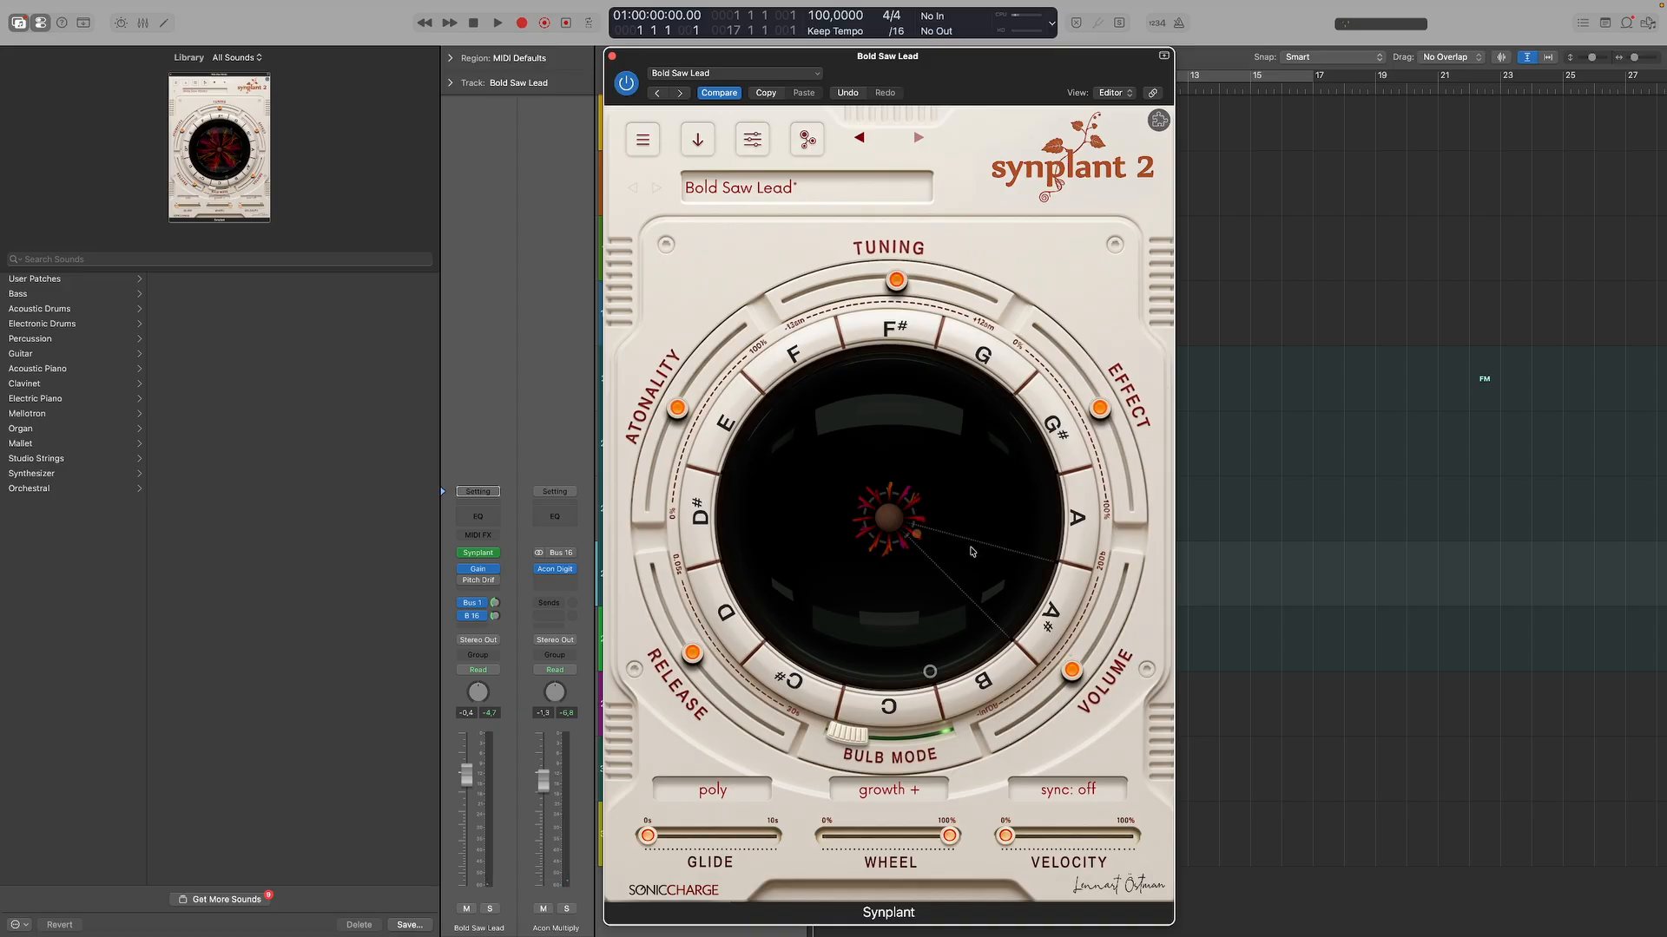
Examine the MIDI controller assignments for the bulb and main controls, including the Mod Wheel, and close them.
right_click(894, 648)
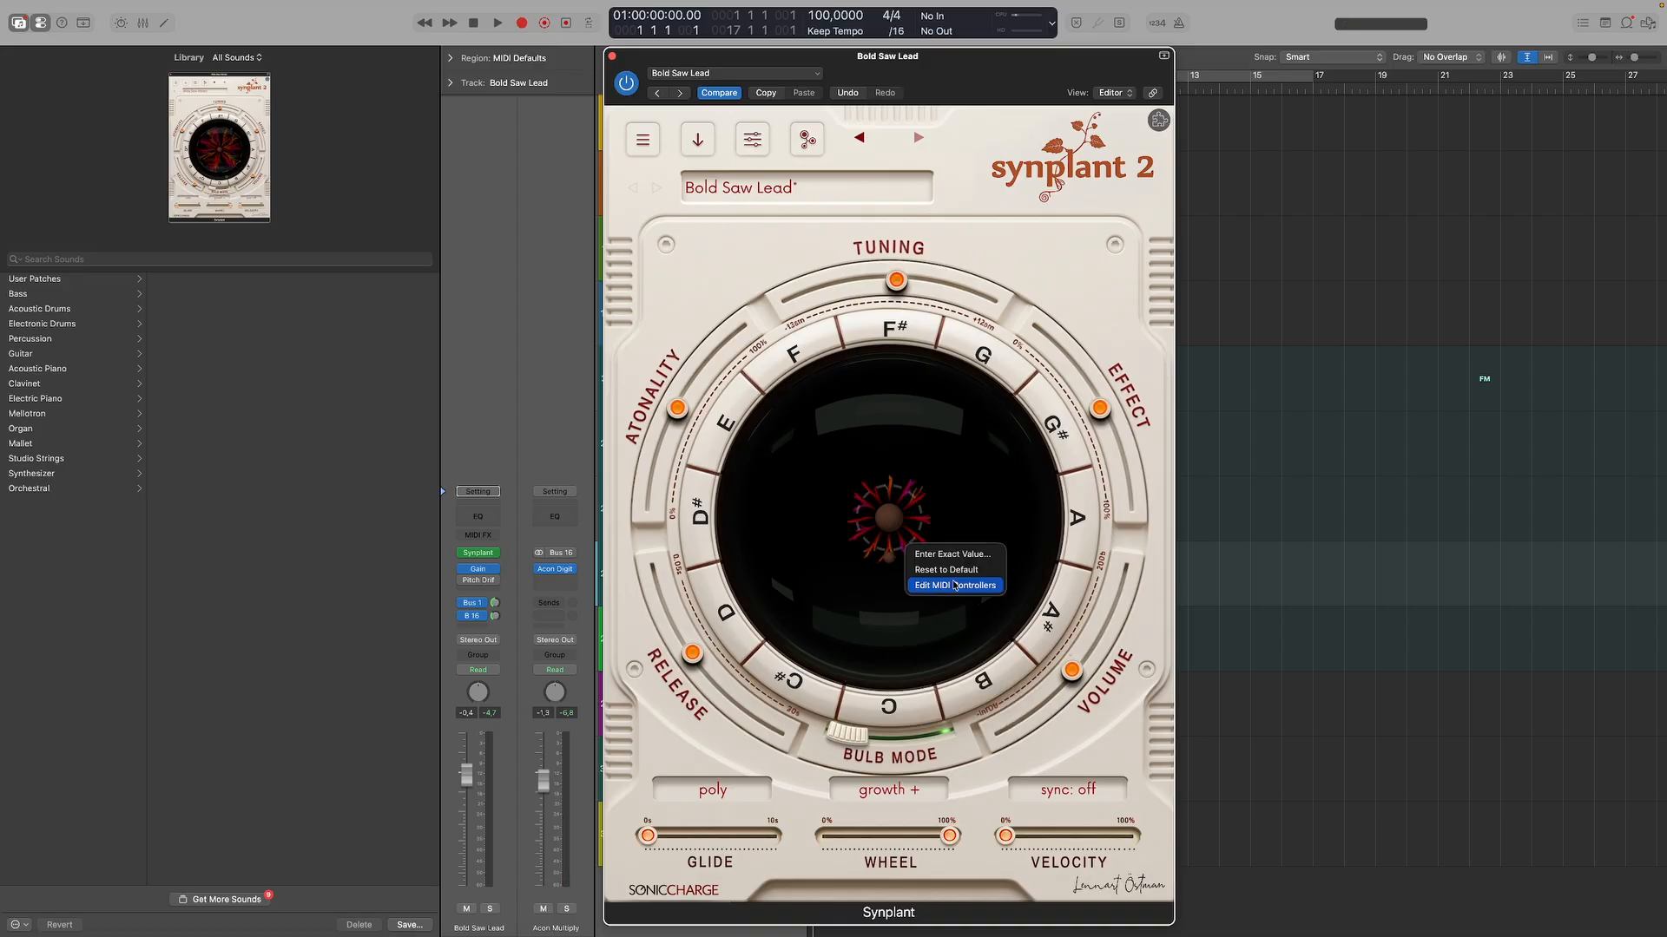
left_click(952, 584)
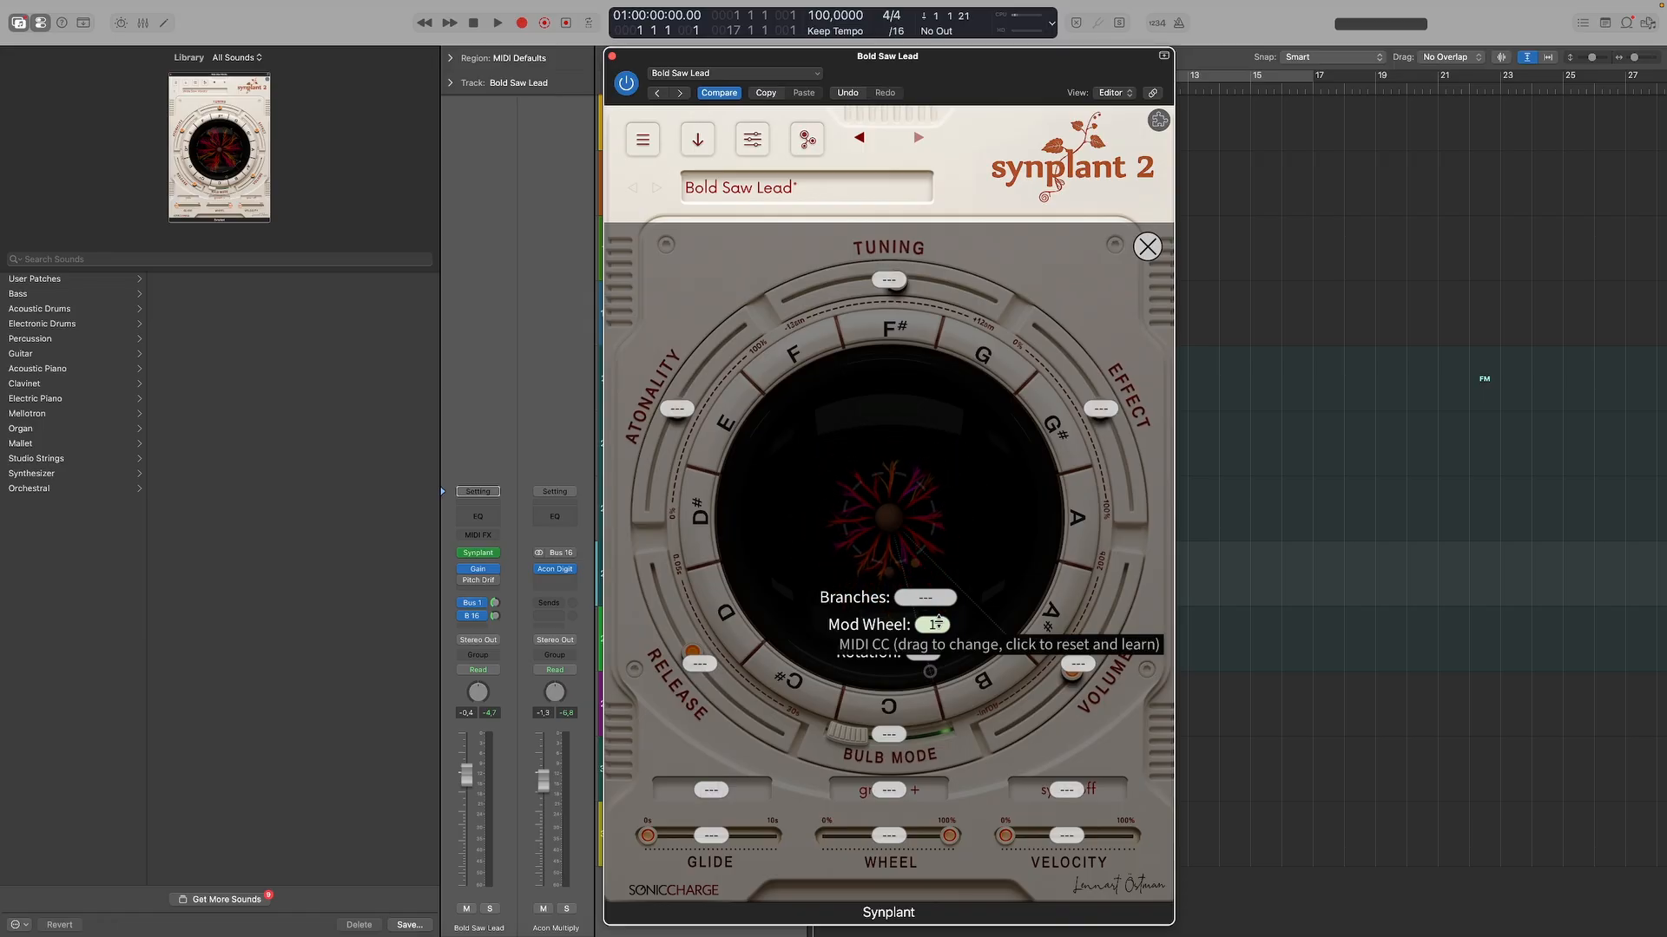
left_click(1147, 246)
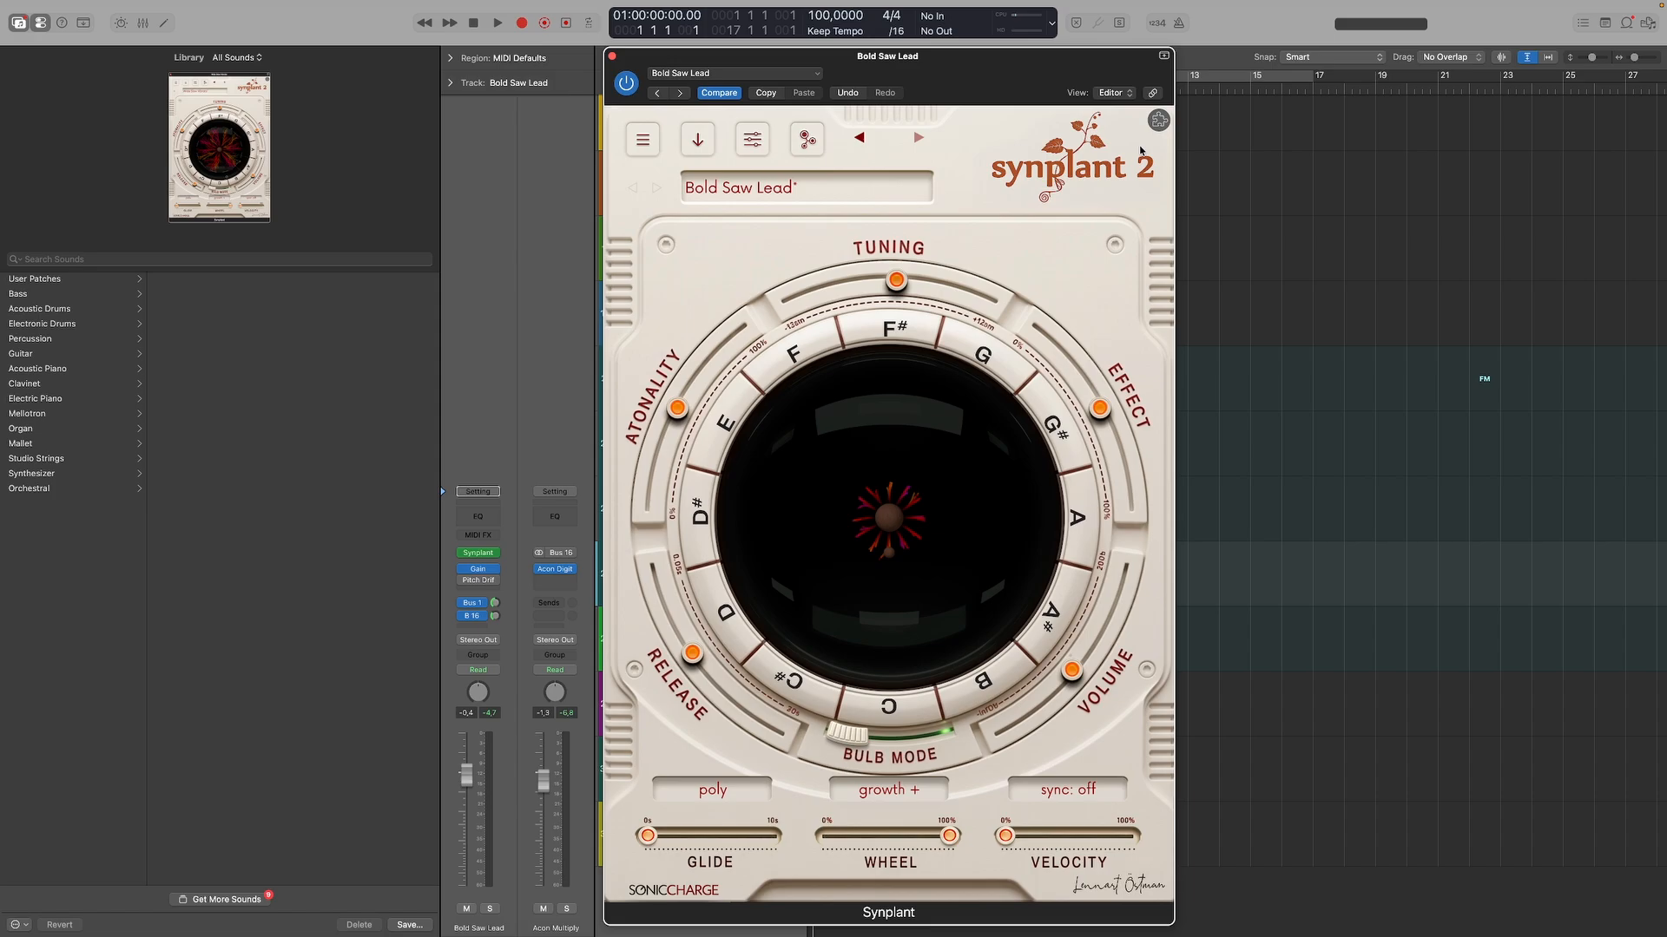
Reopen PhenoType, clear the attributes, fill in random ones and generate two patches from them.
left_click(1158, 120)
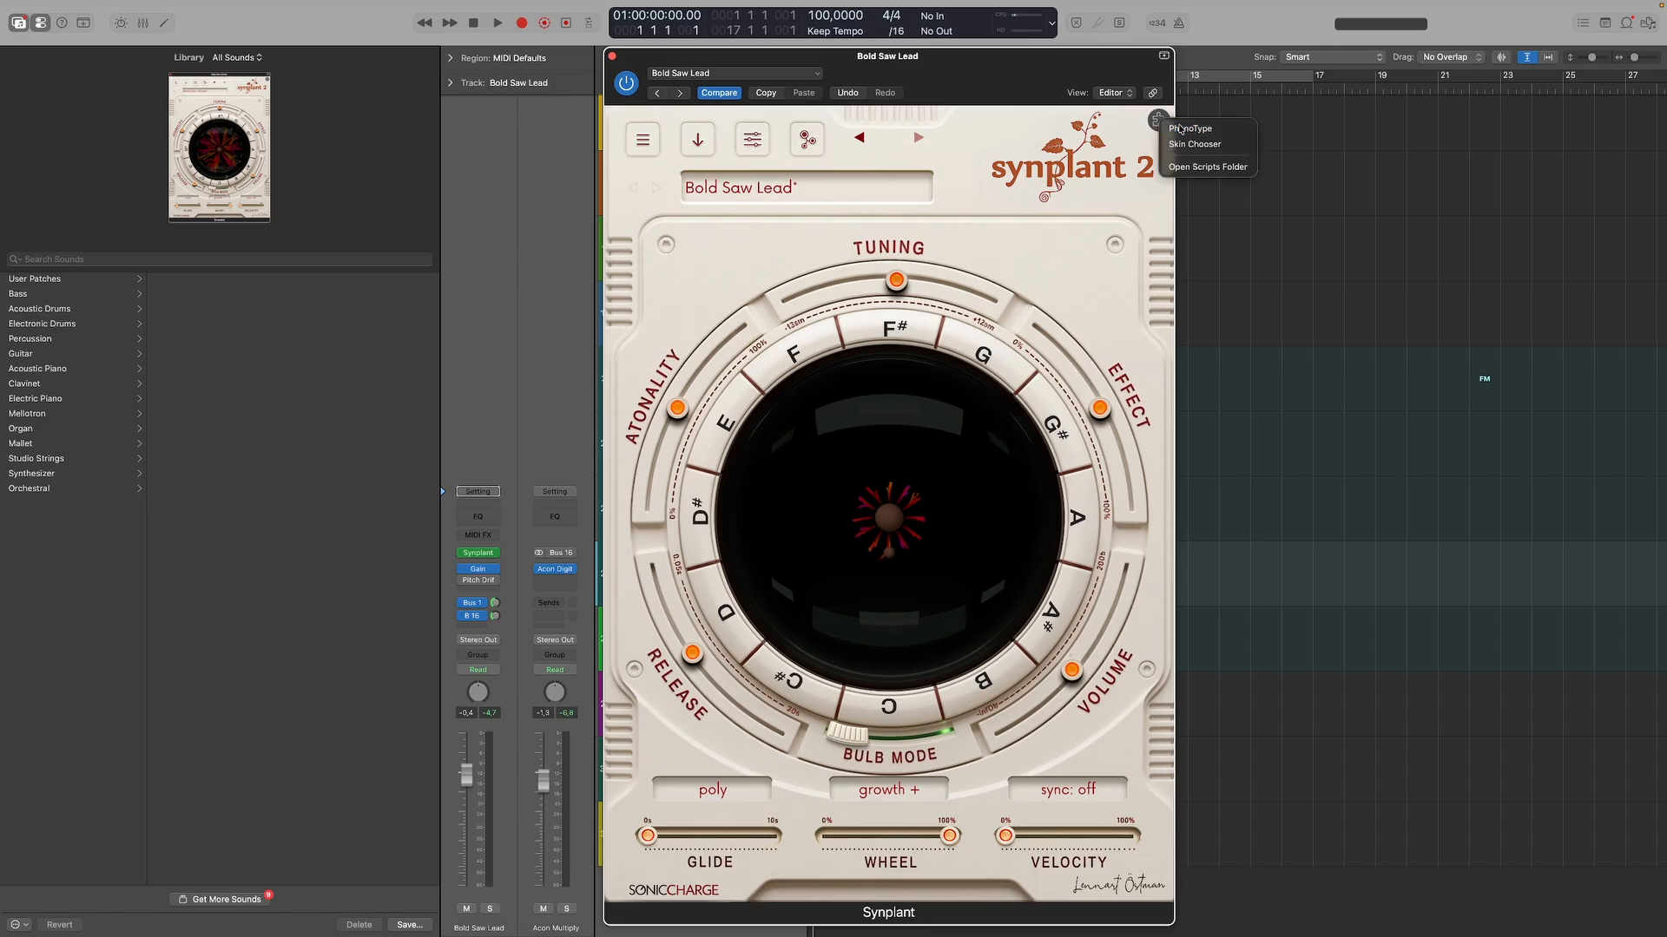
left_click(1174, 129)
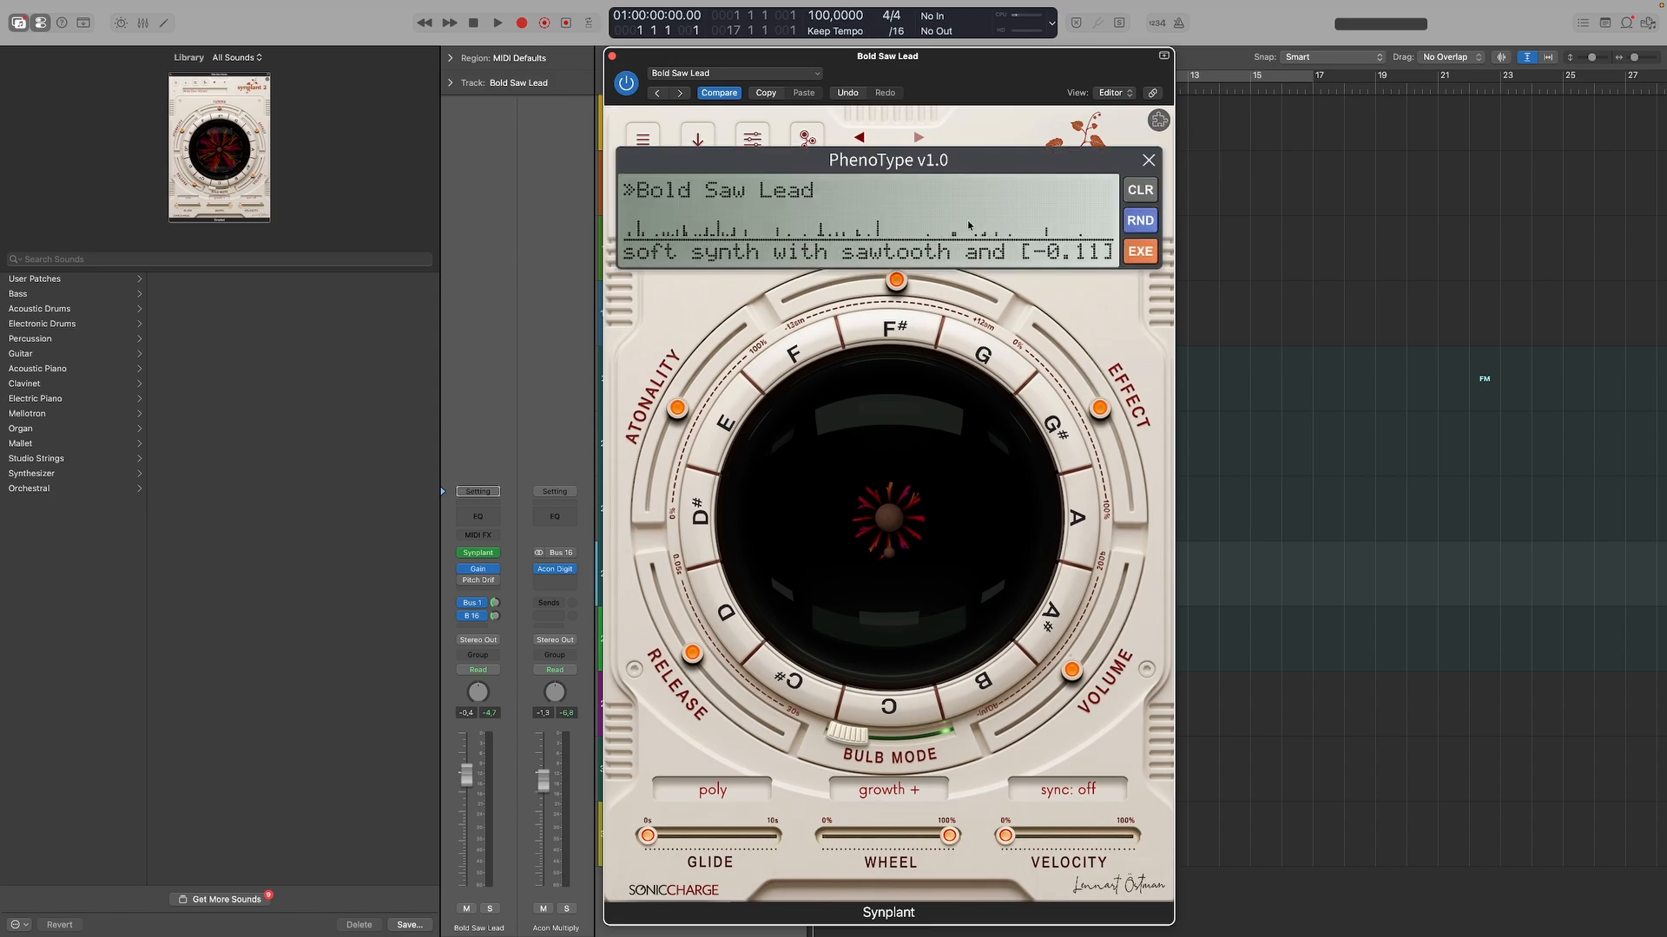
left_click(1147, 190)
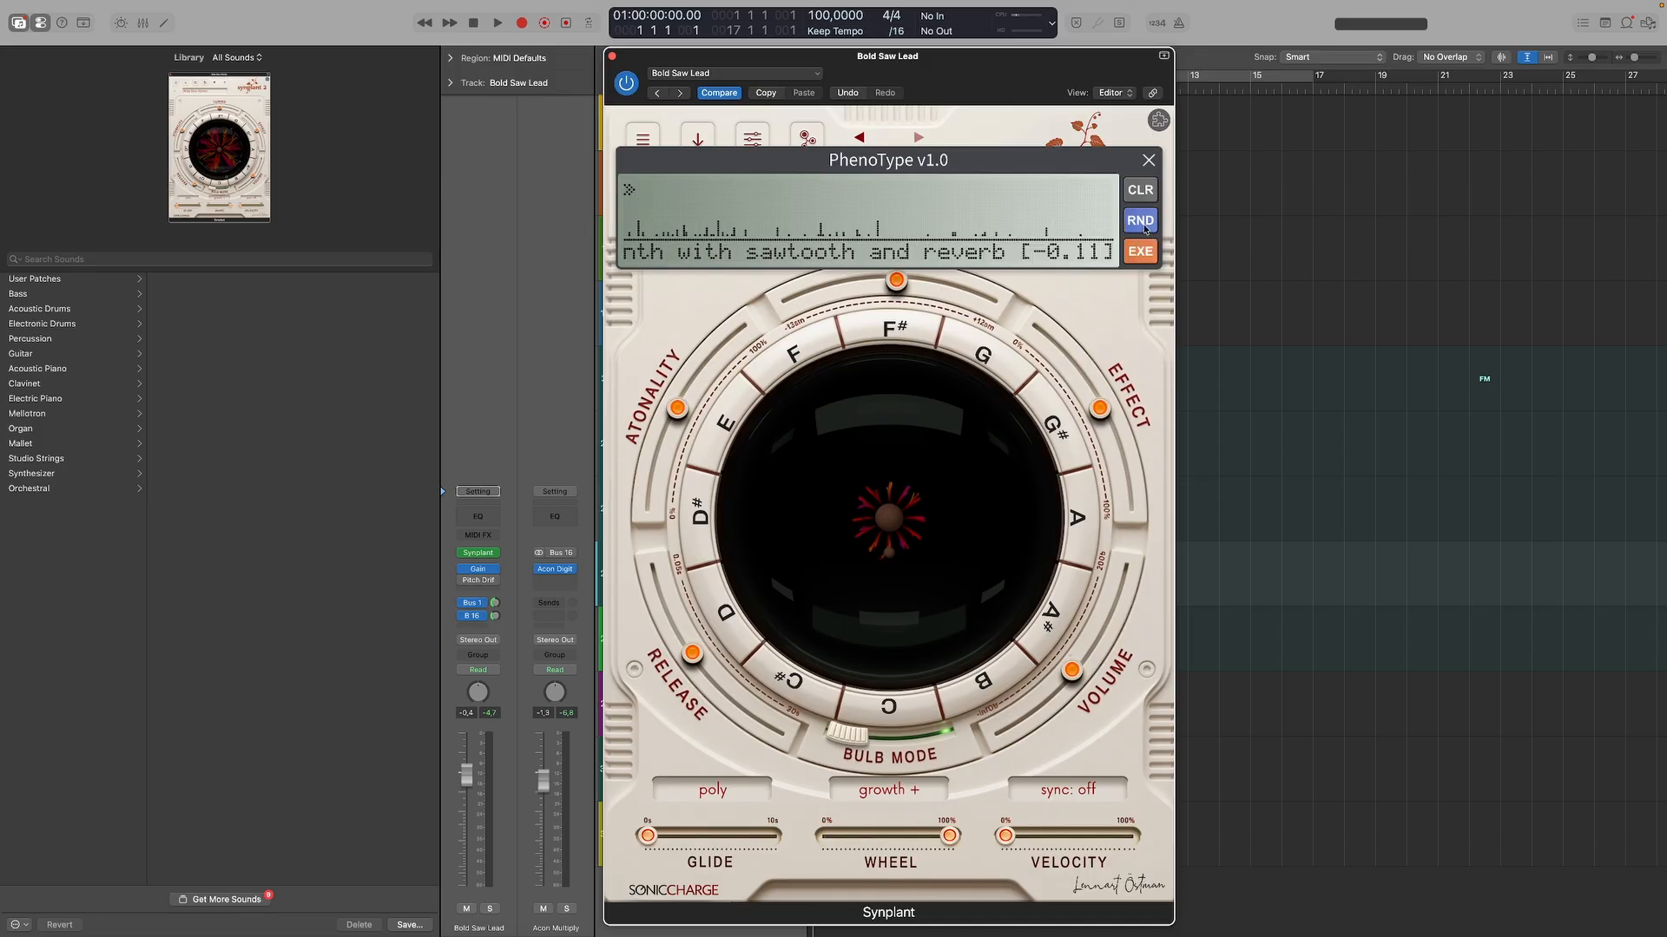
left_click(1142, 222)
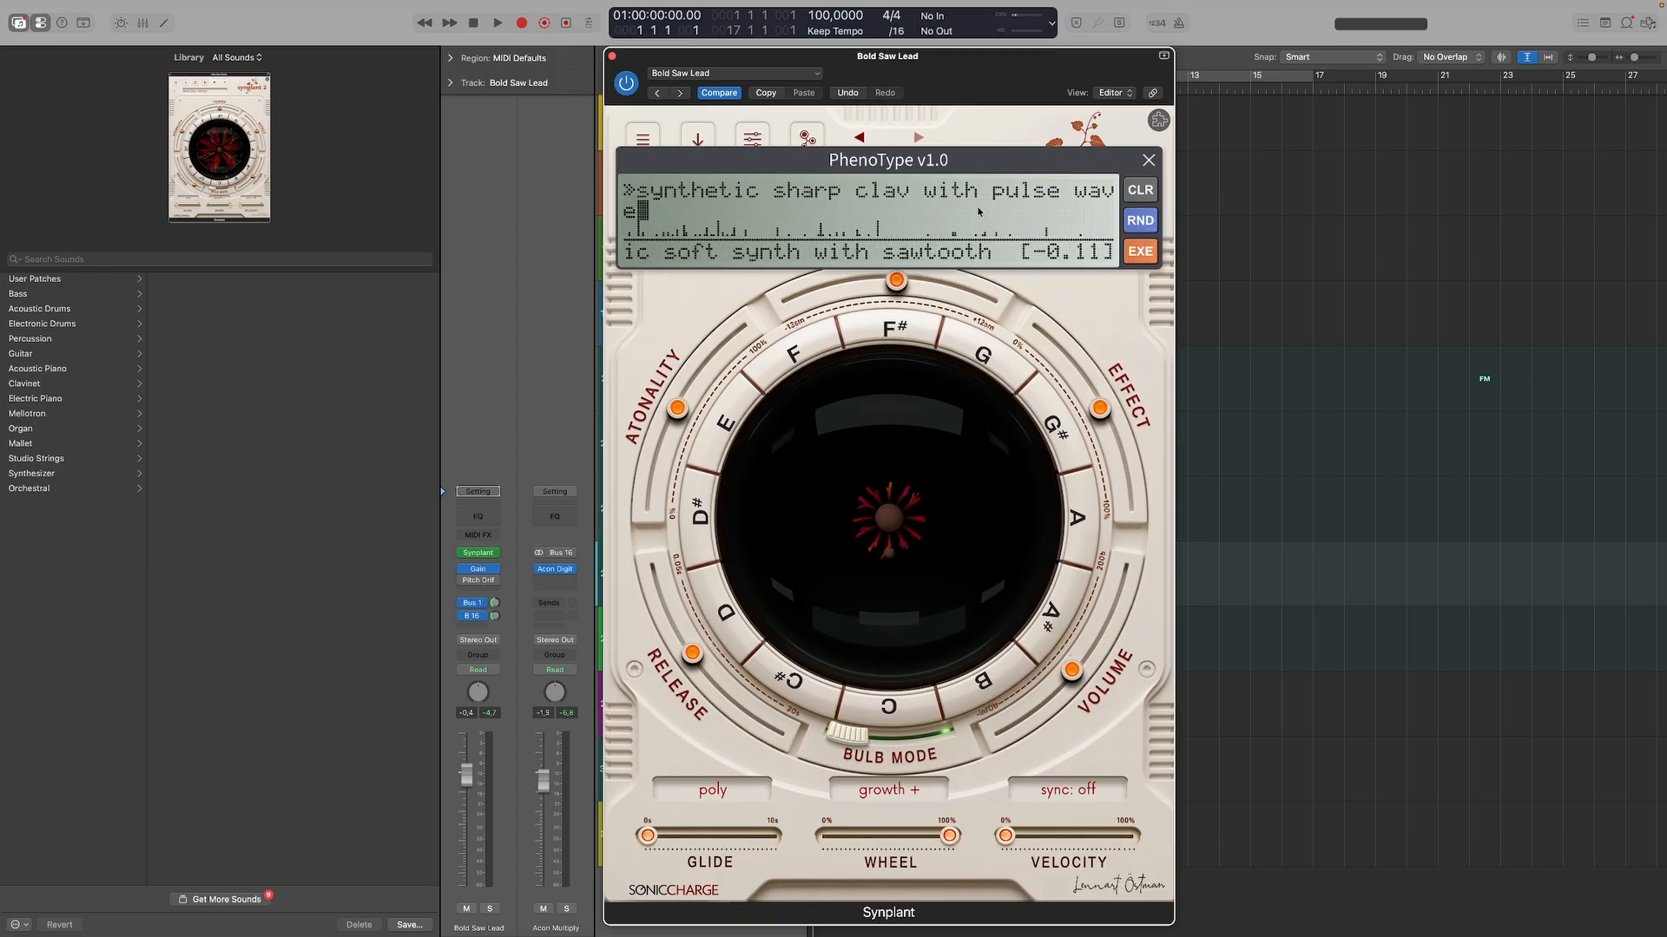
left_click(1143, 252)
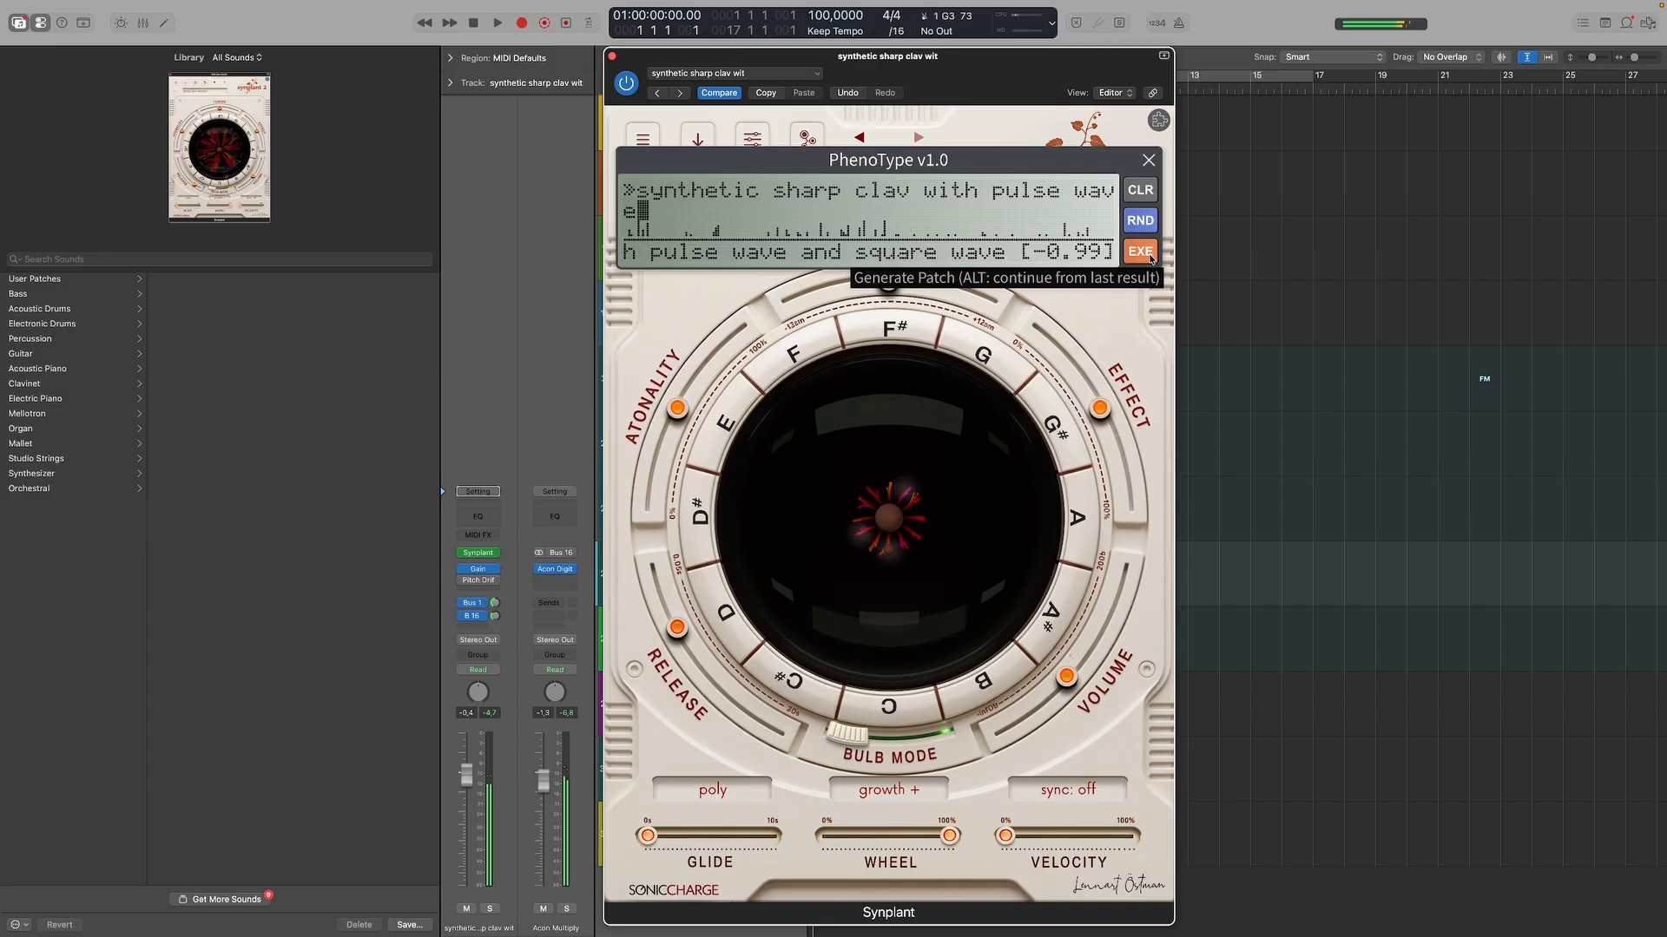
left_click(1147, 257)
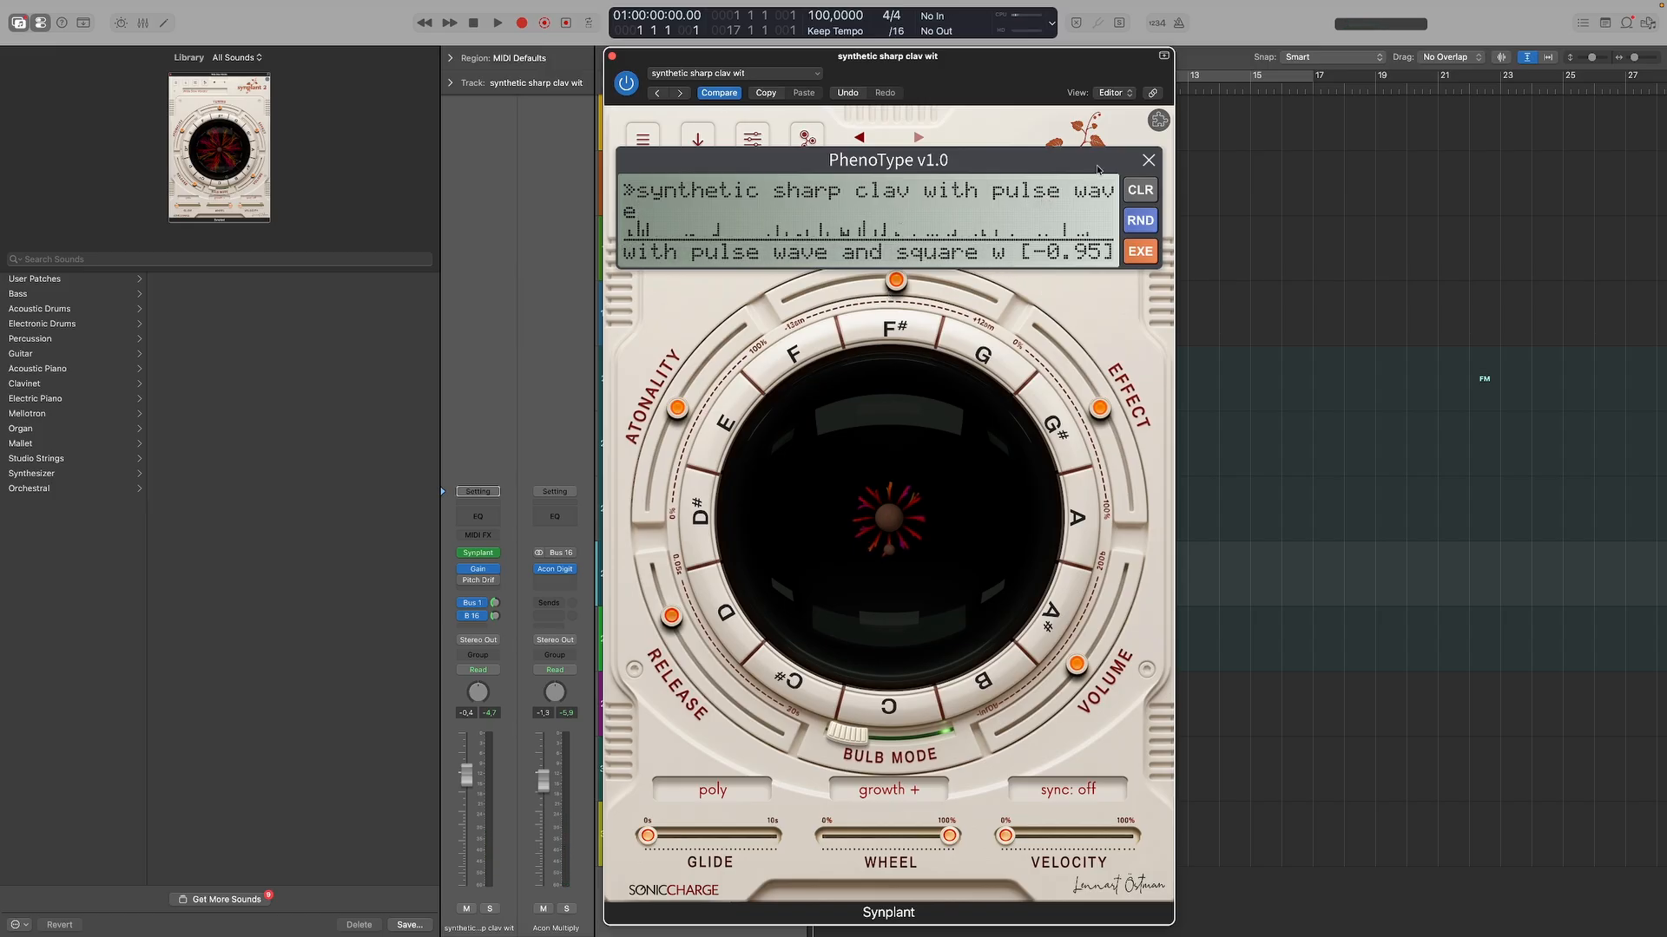
Close and reopen PhenoType, and randomize the attributes twice, generating one patch from each new set.
left_click(1148, 160)
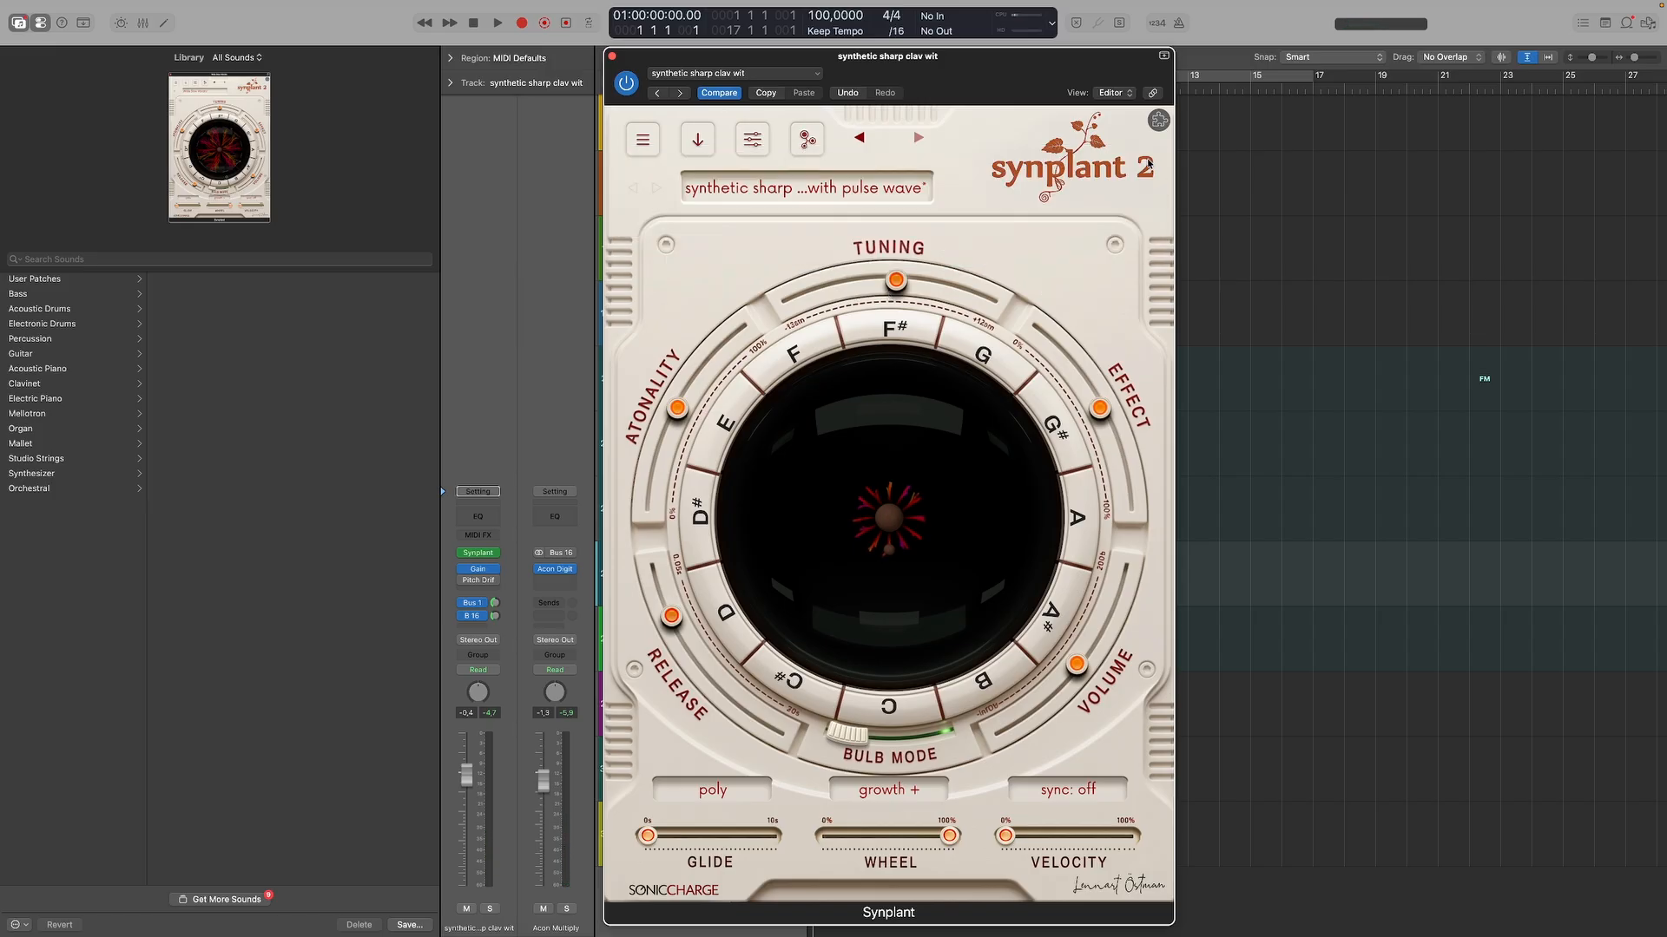
left_click(1161, 118)
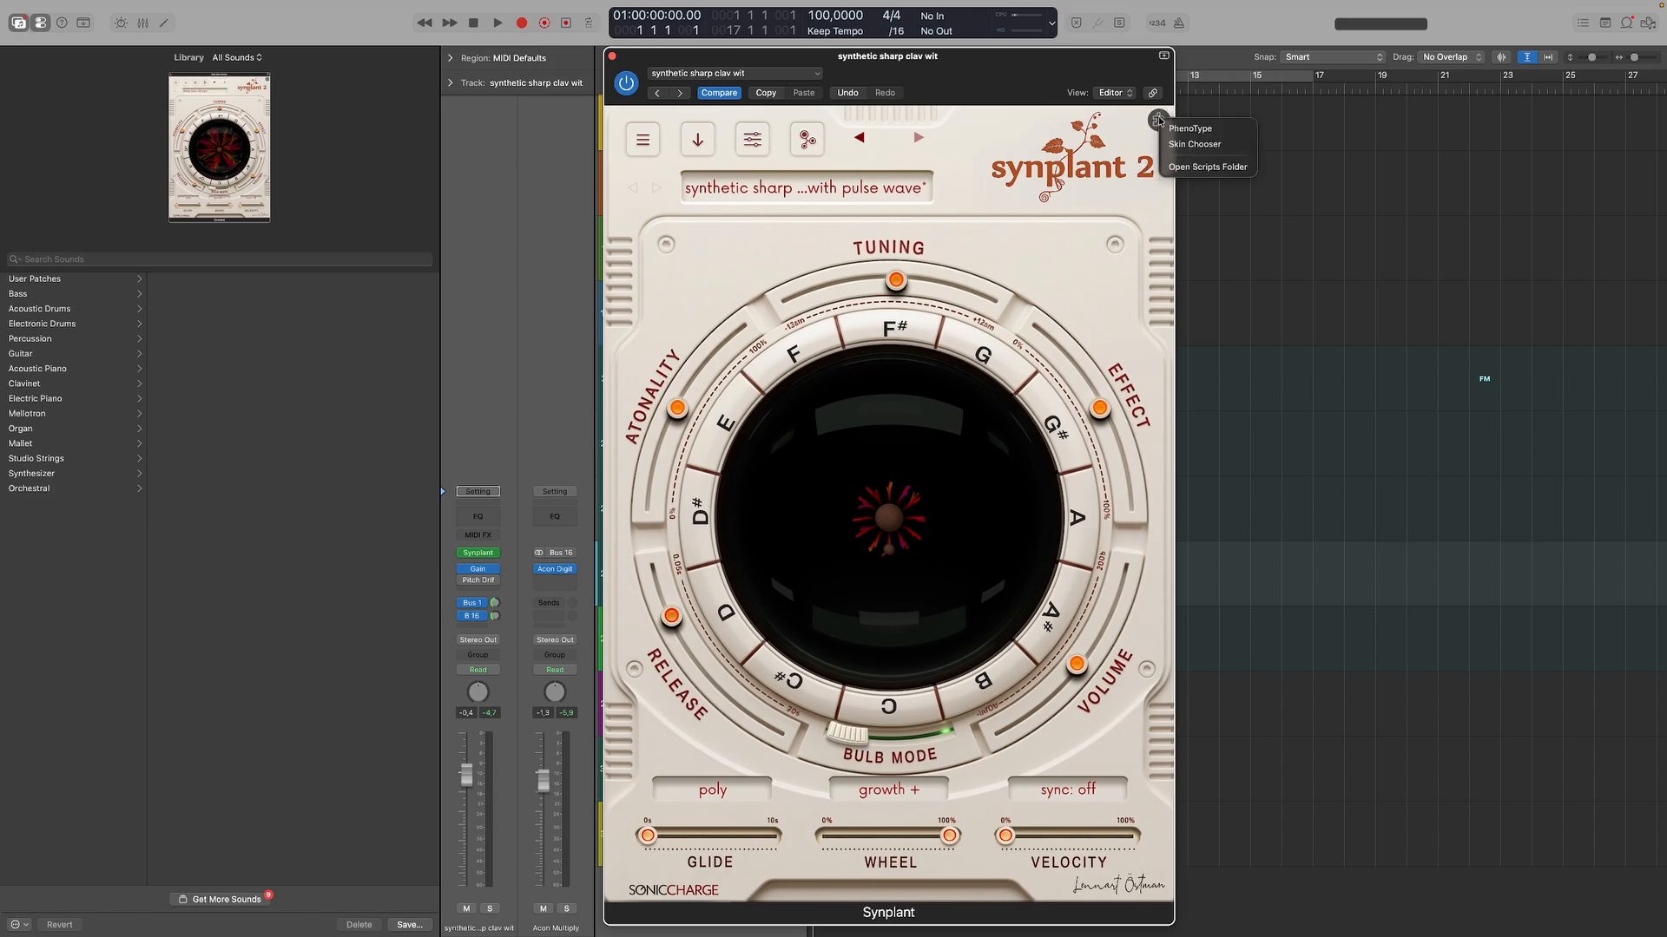
left_click(1198, 126)
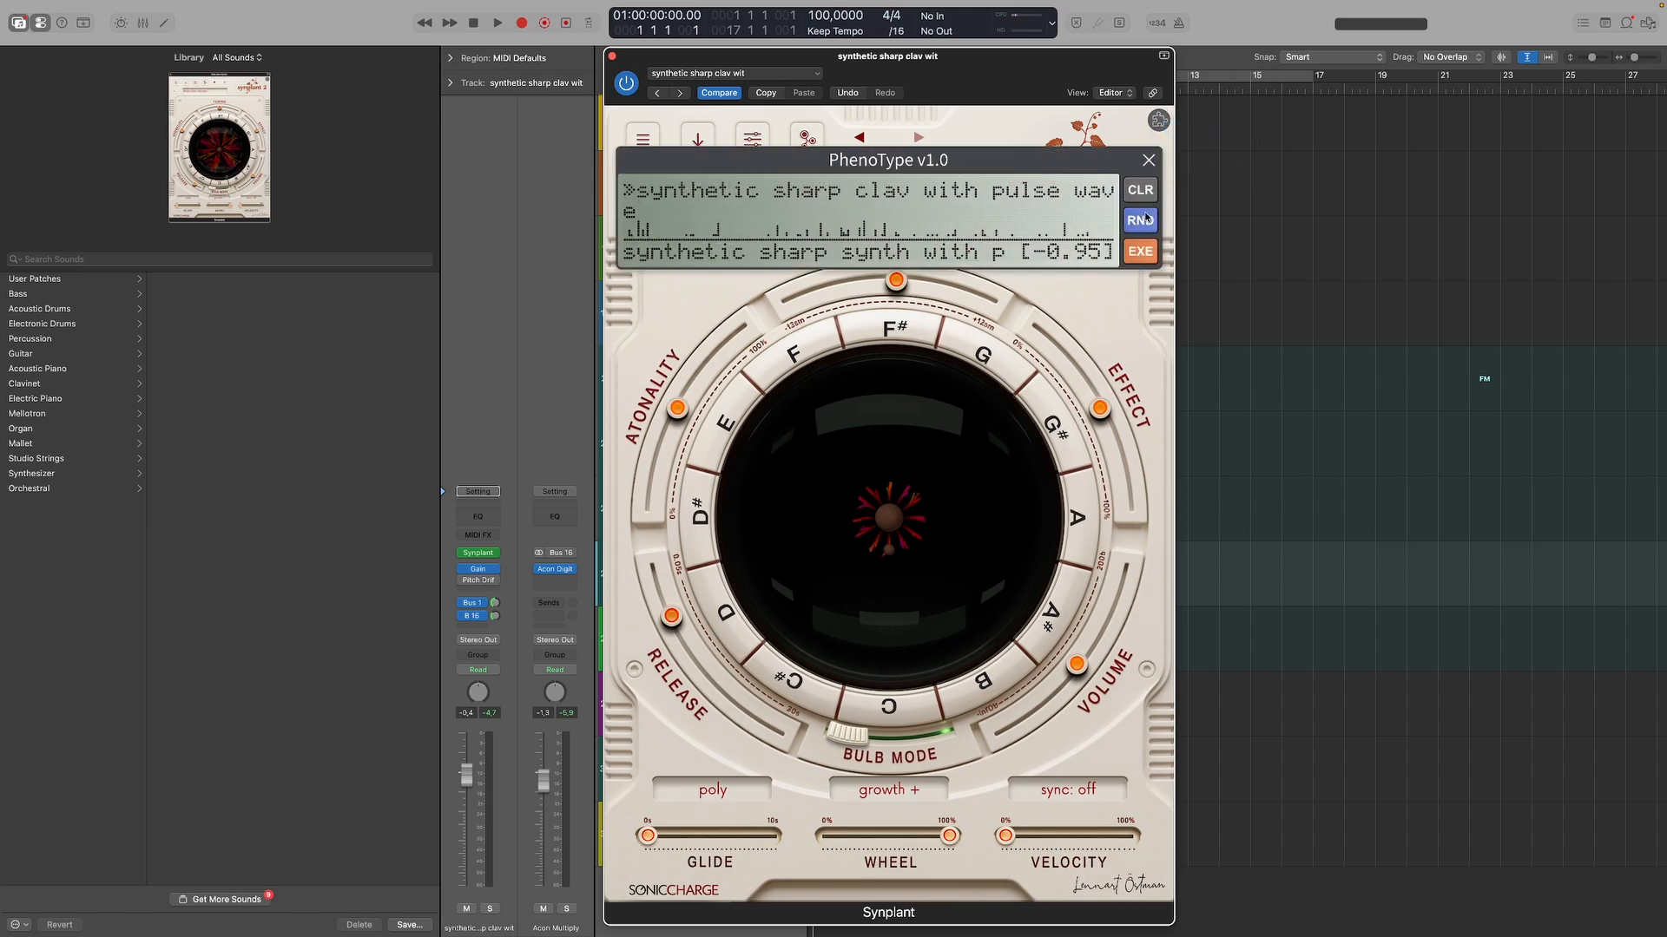
left_click(1146, 219)
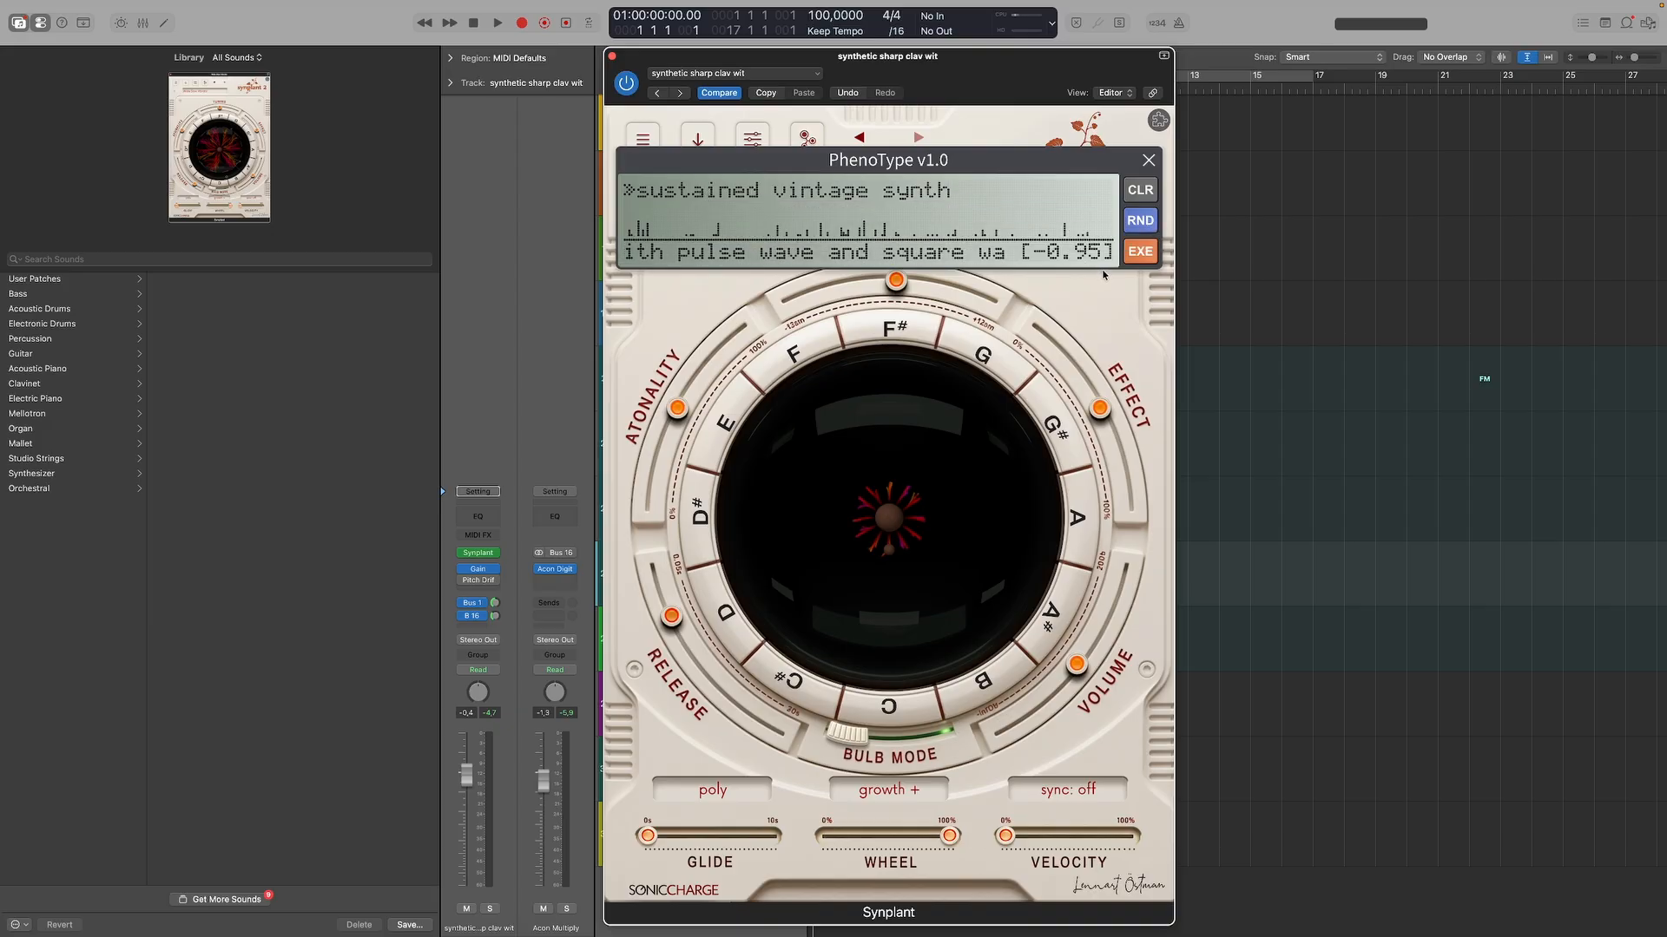
left_click(1144, 251)
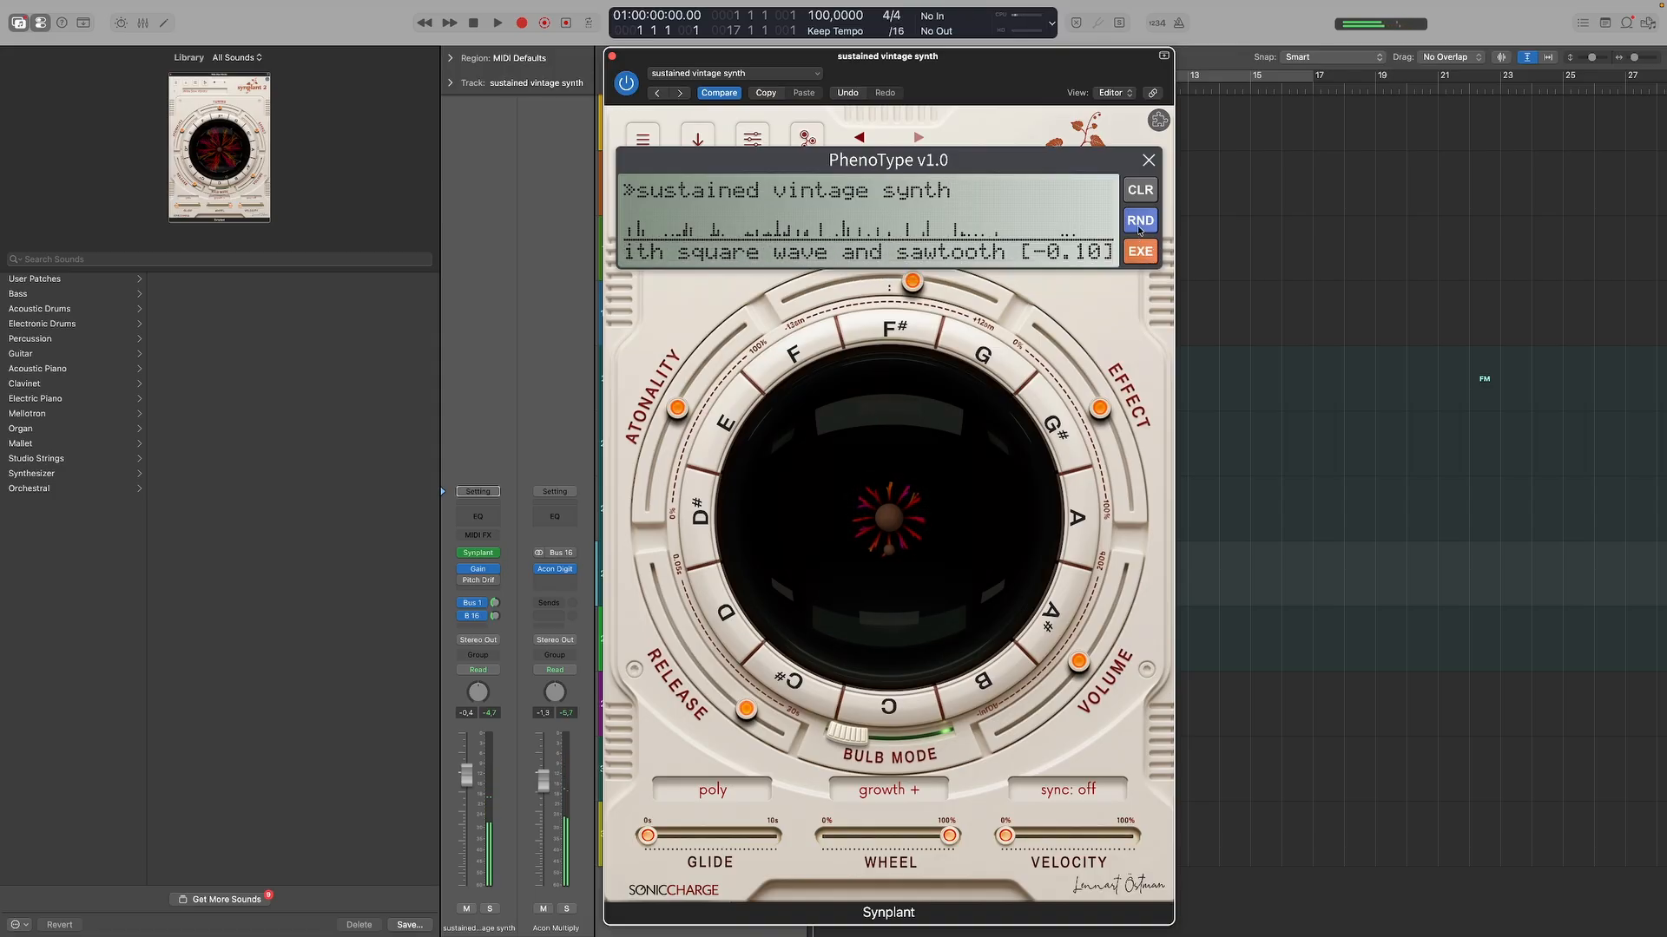
left_click(1140, 224)
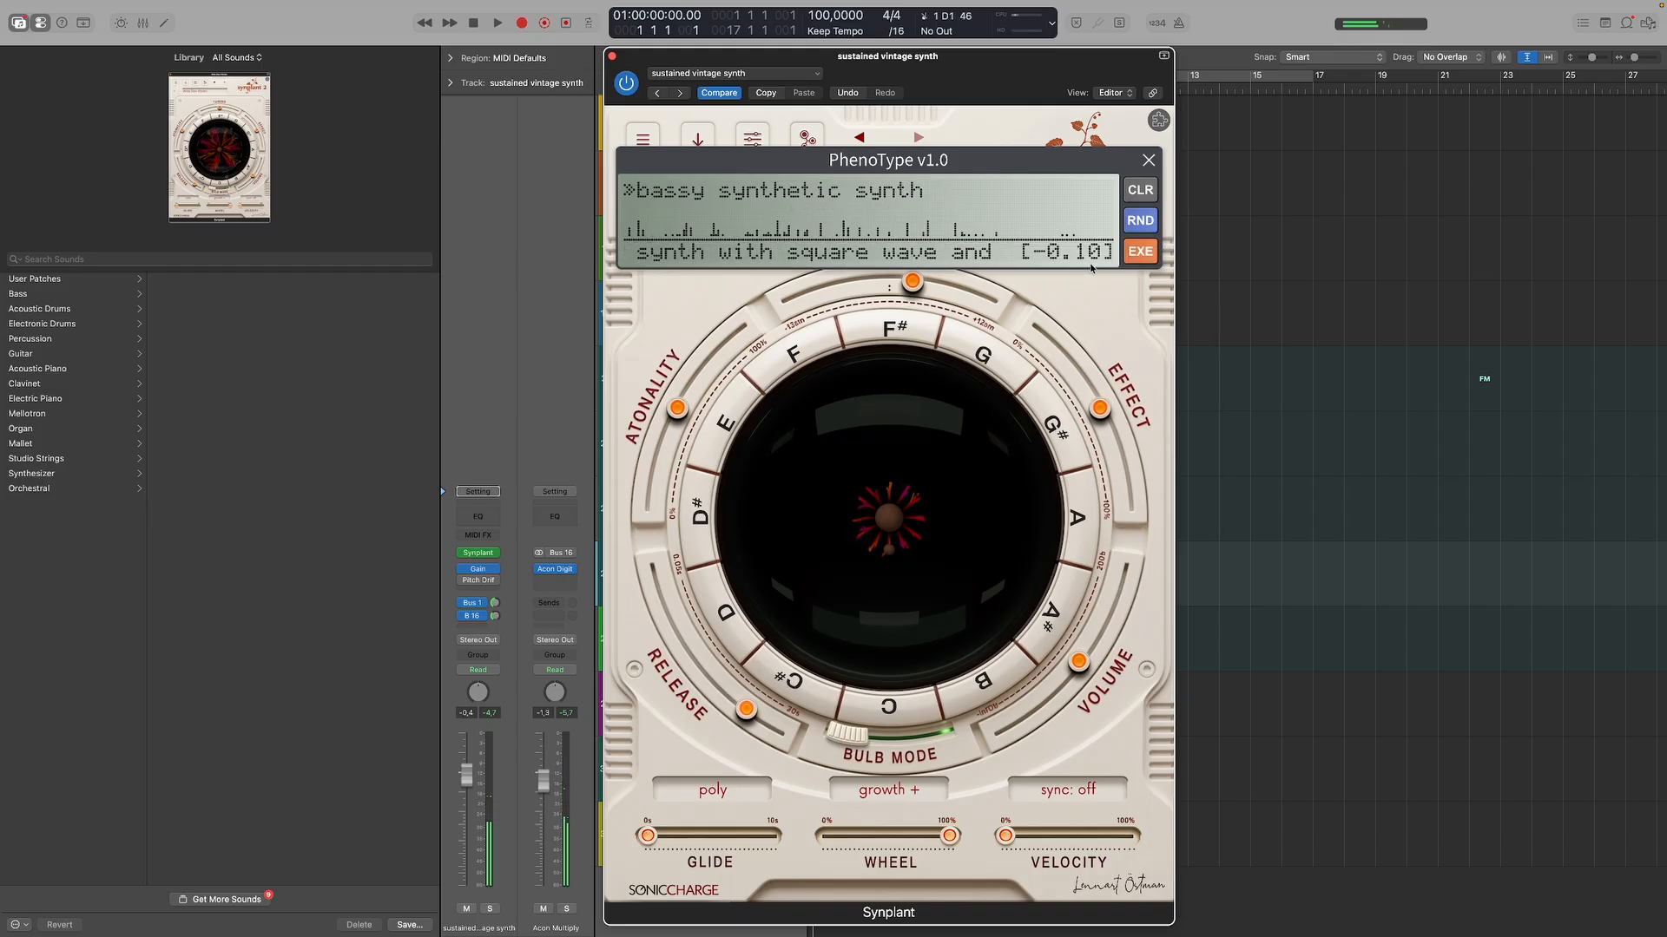
left_click(1138, 252)
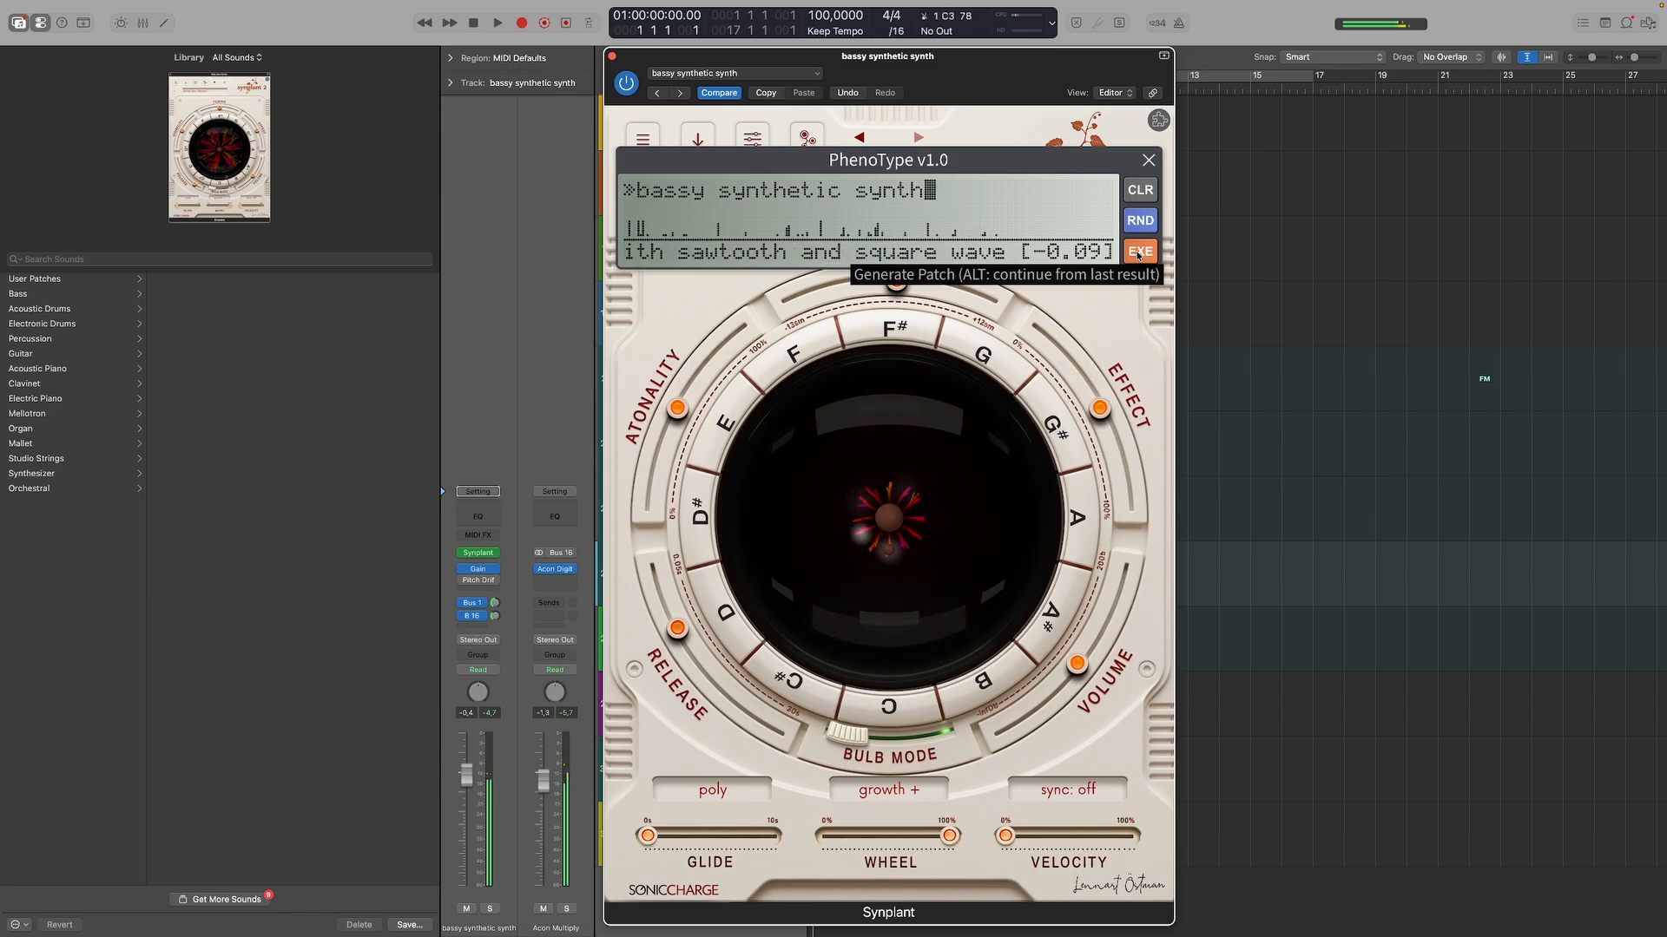
Randomize the PhenoType attributes once more and generate two patches from the same new set.
left_click(1140, 219)
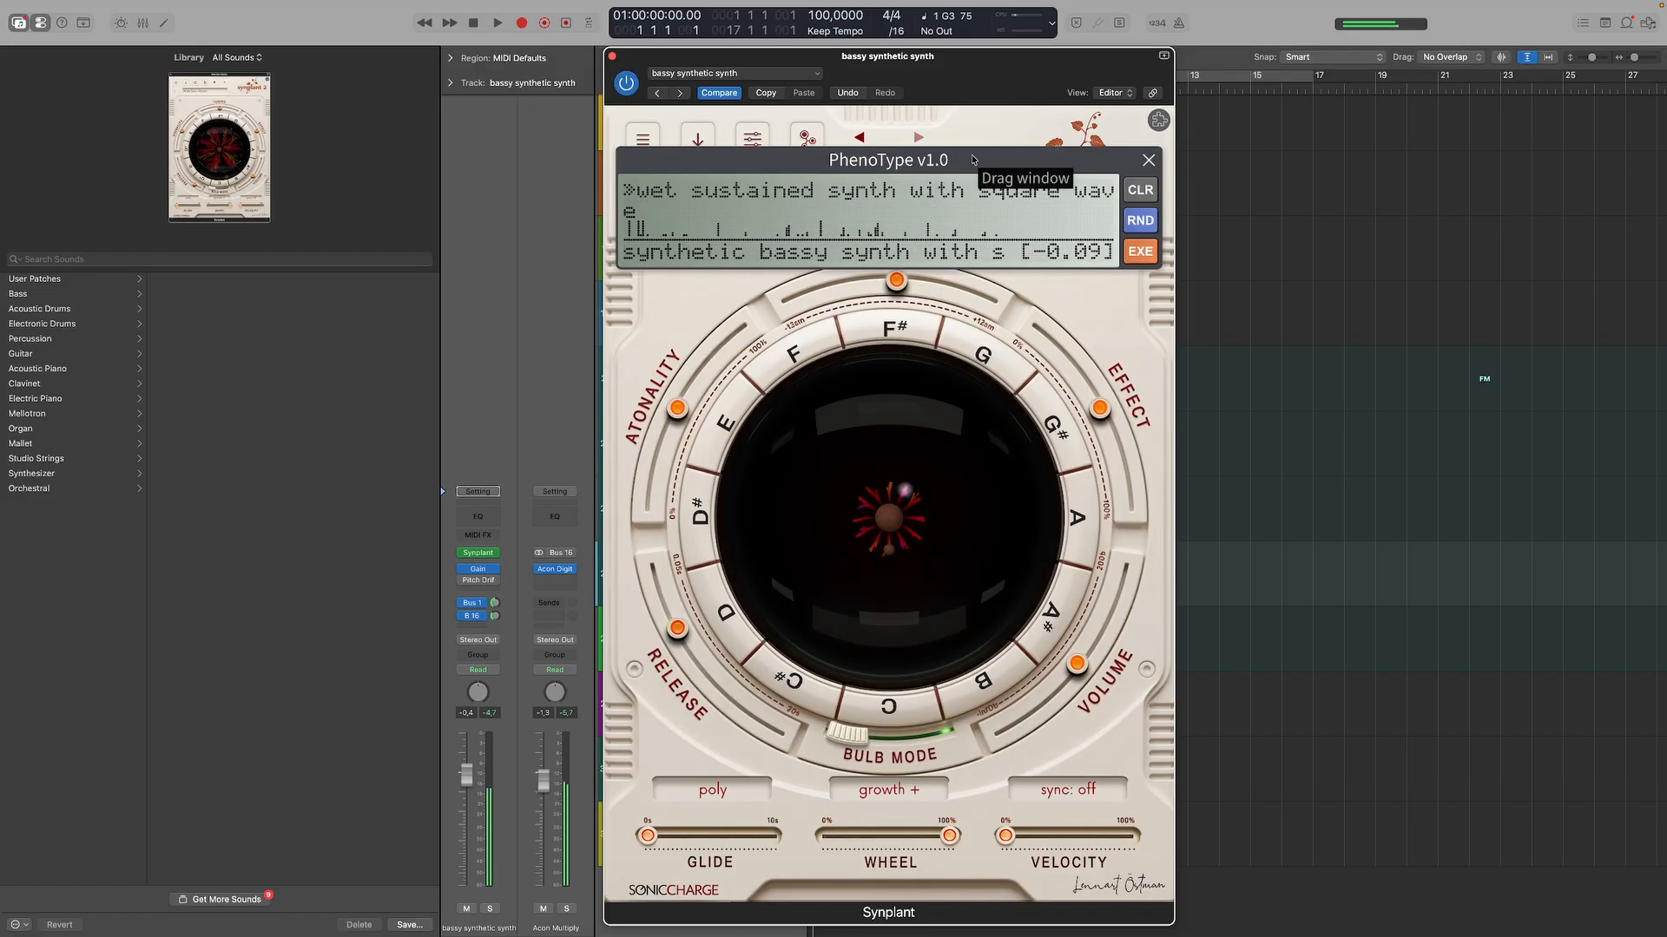
left_click(1140, 252)
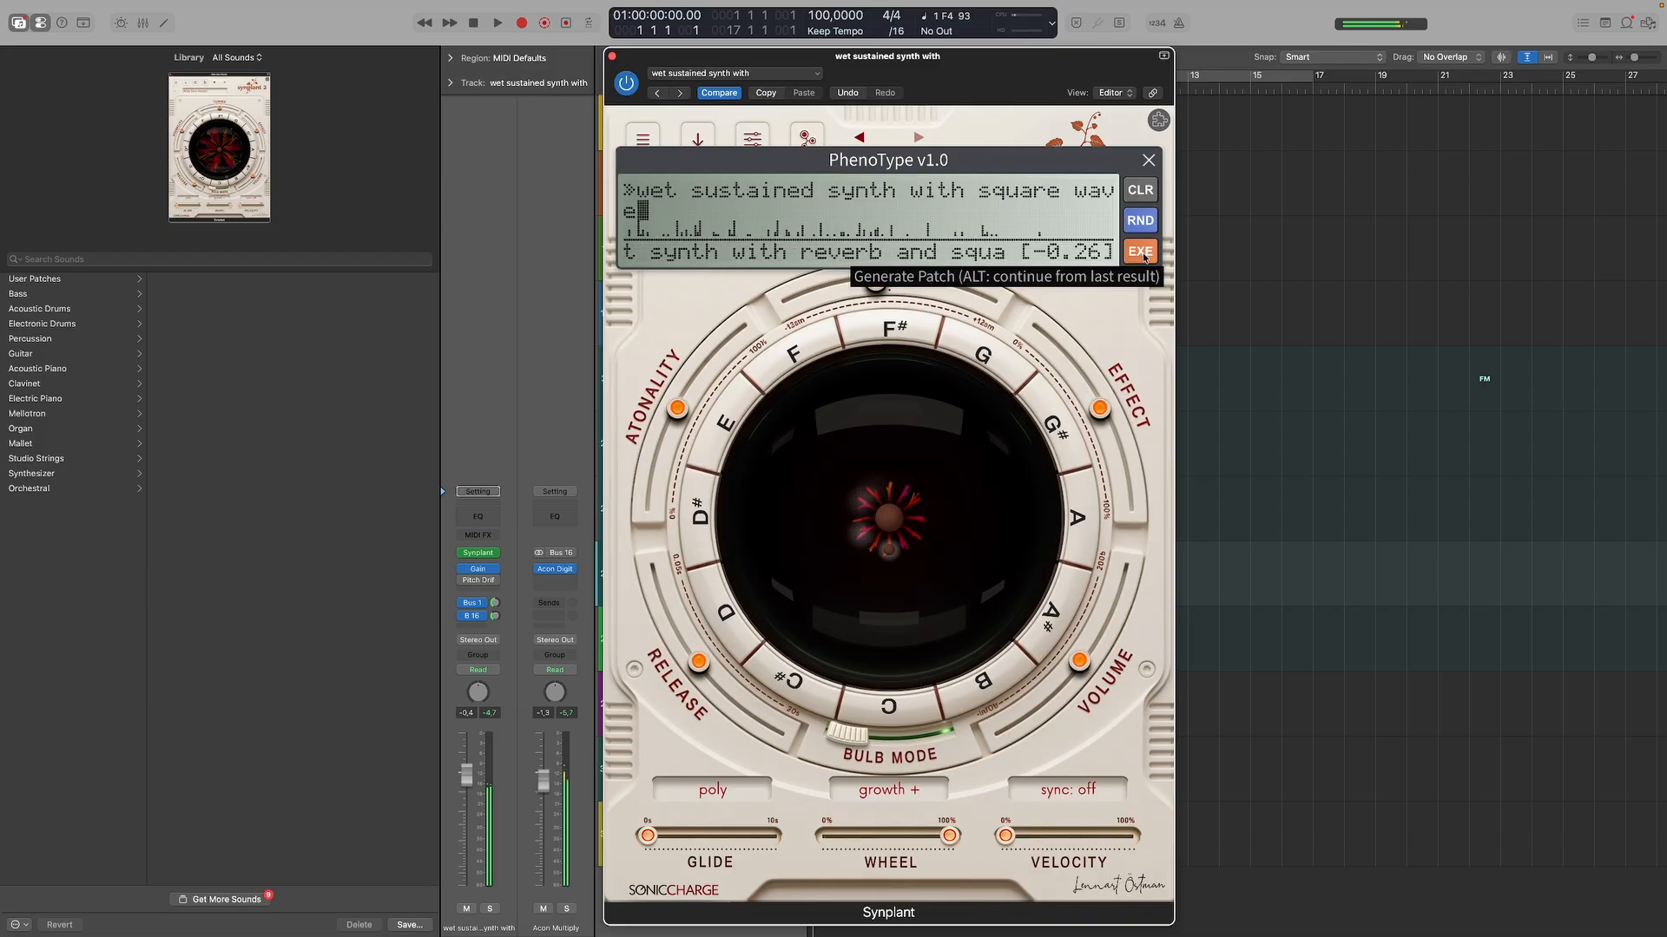
left_click(1143, 253)
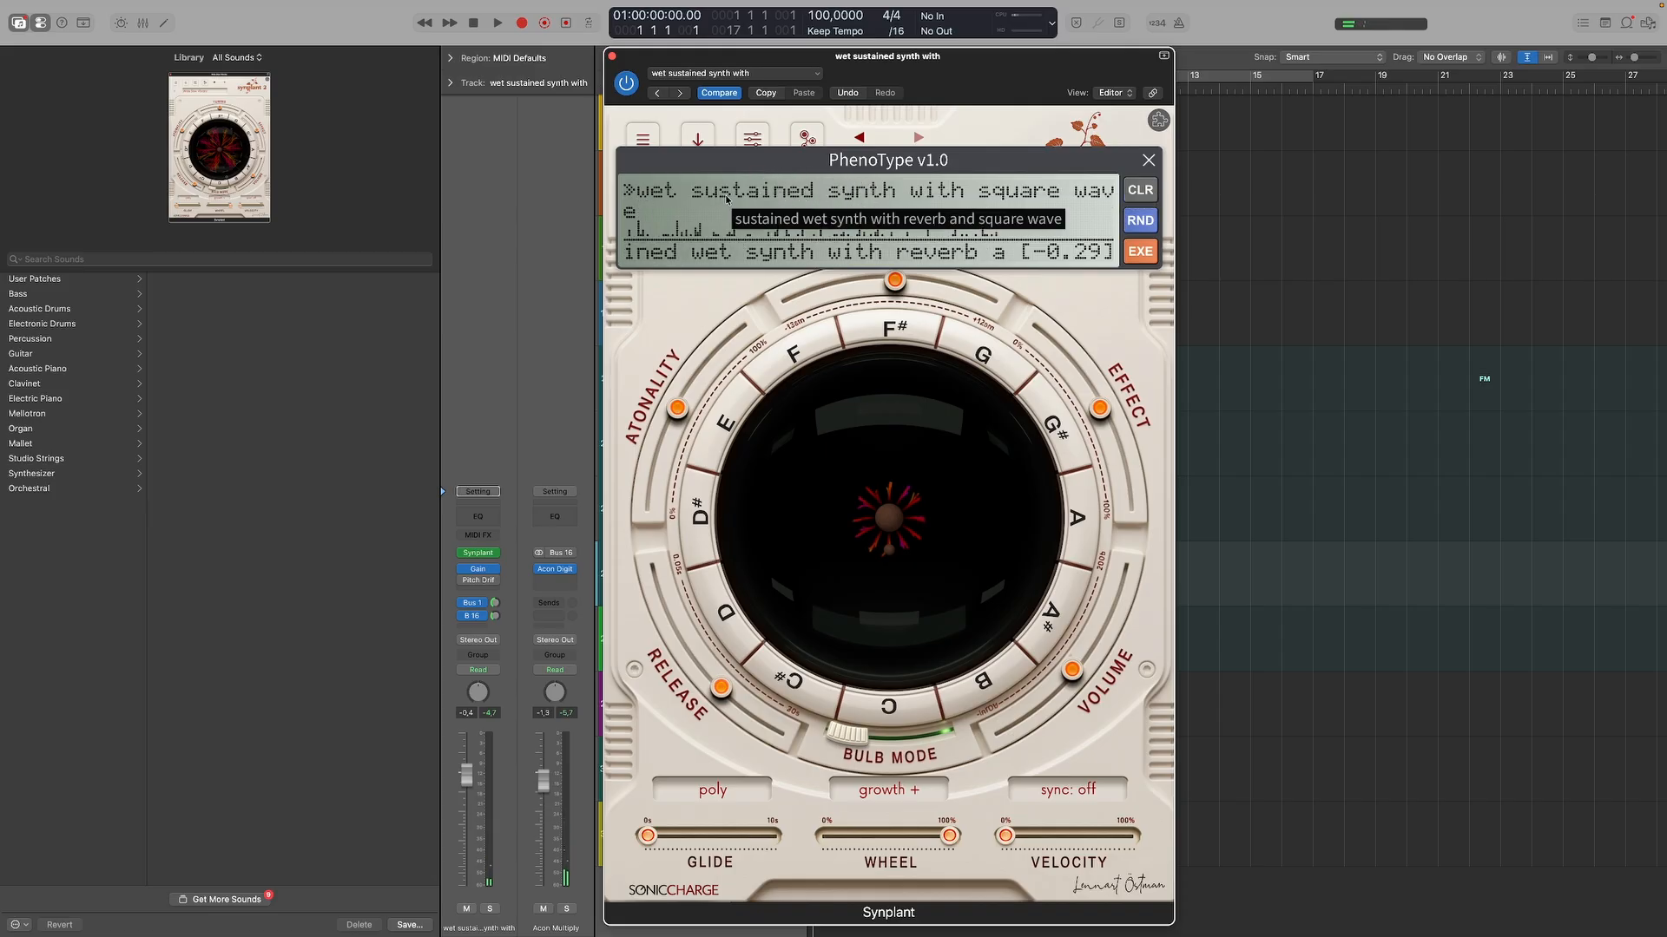
Generate one patch from the attribute "oboe" and another from "nasal oboe like synth" in place of the random attributes.
left_click(1140, 189)
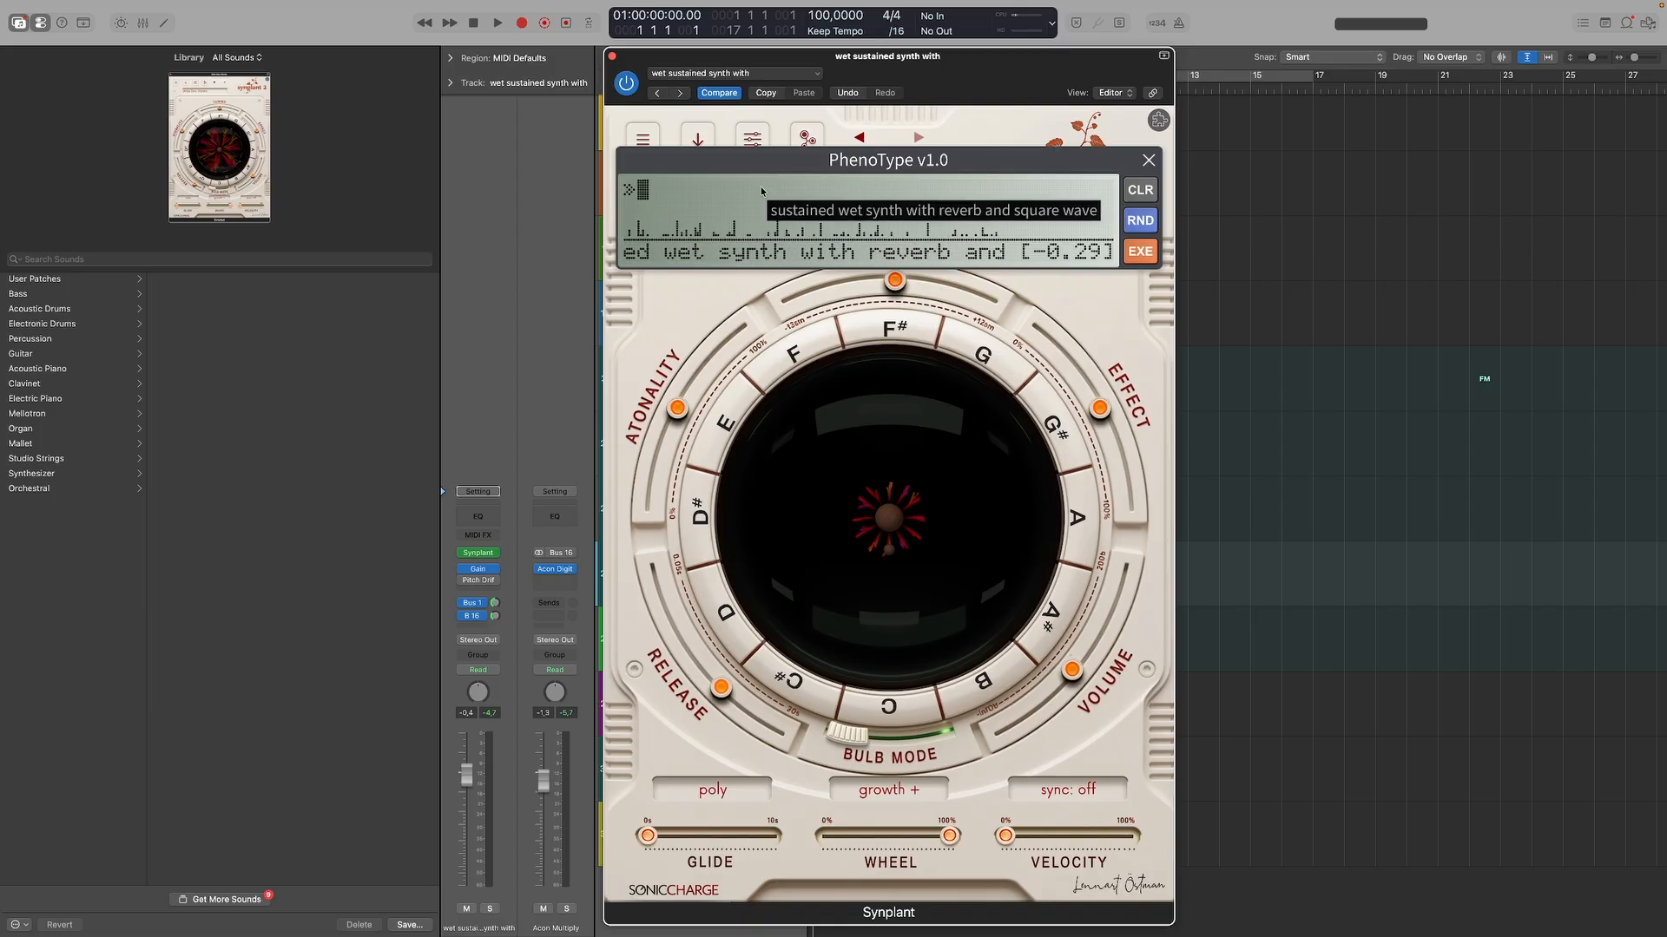
type("oboe")
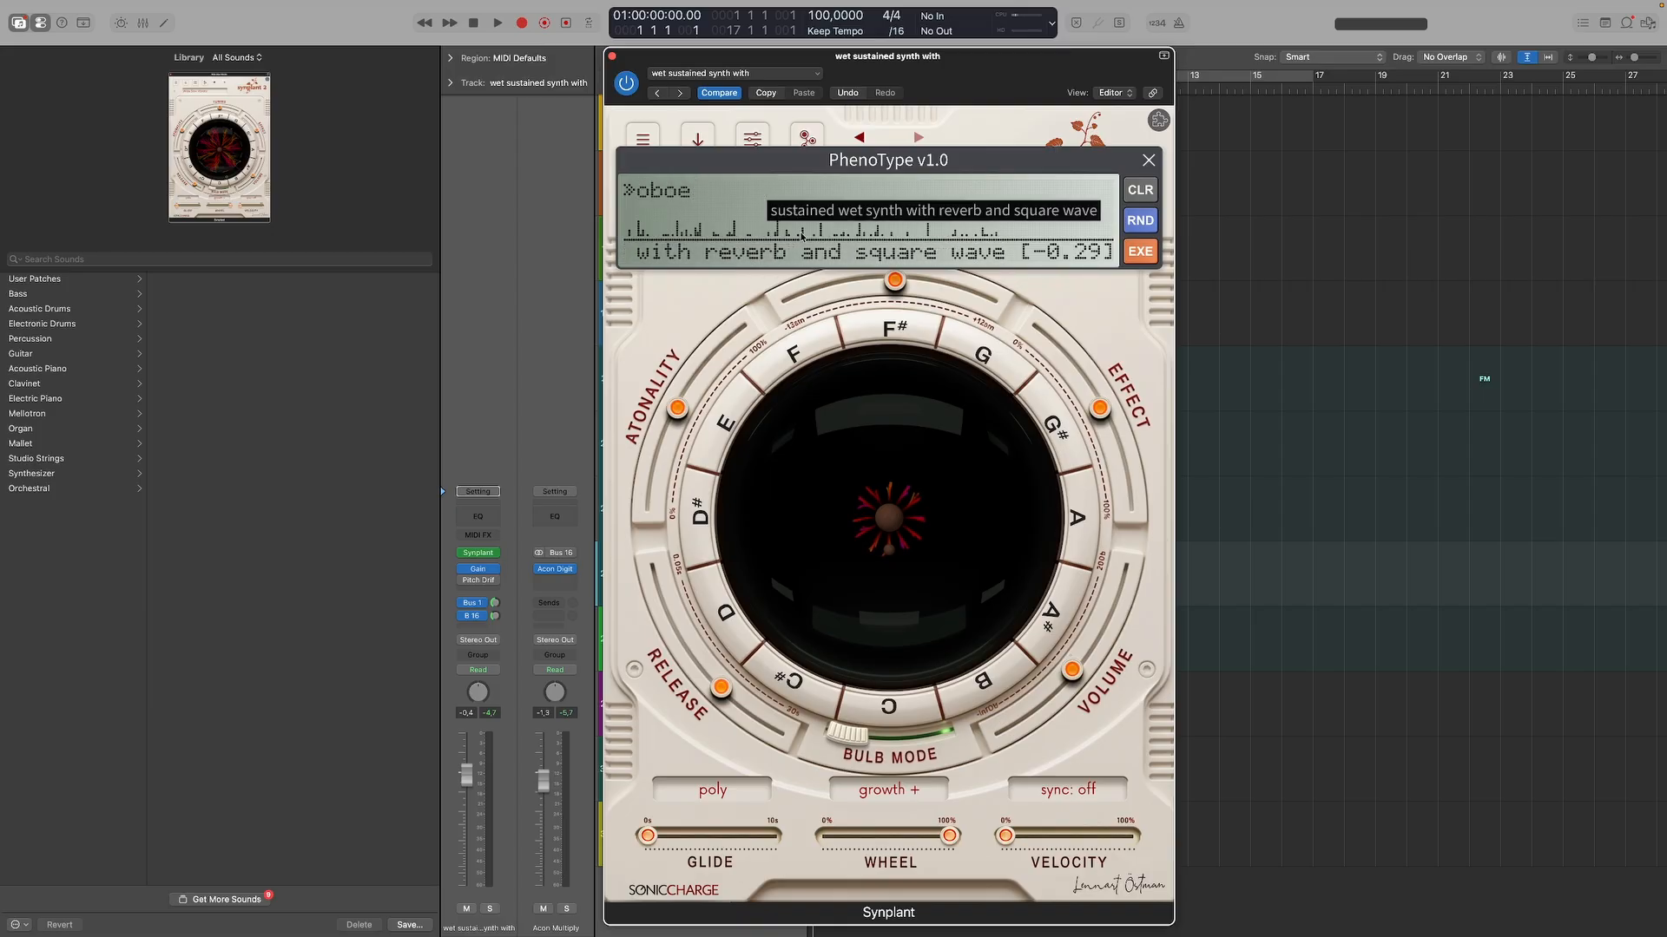
left_click(1143, 251)
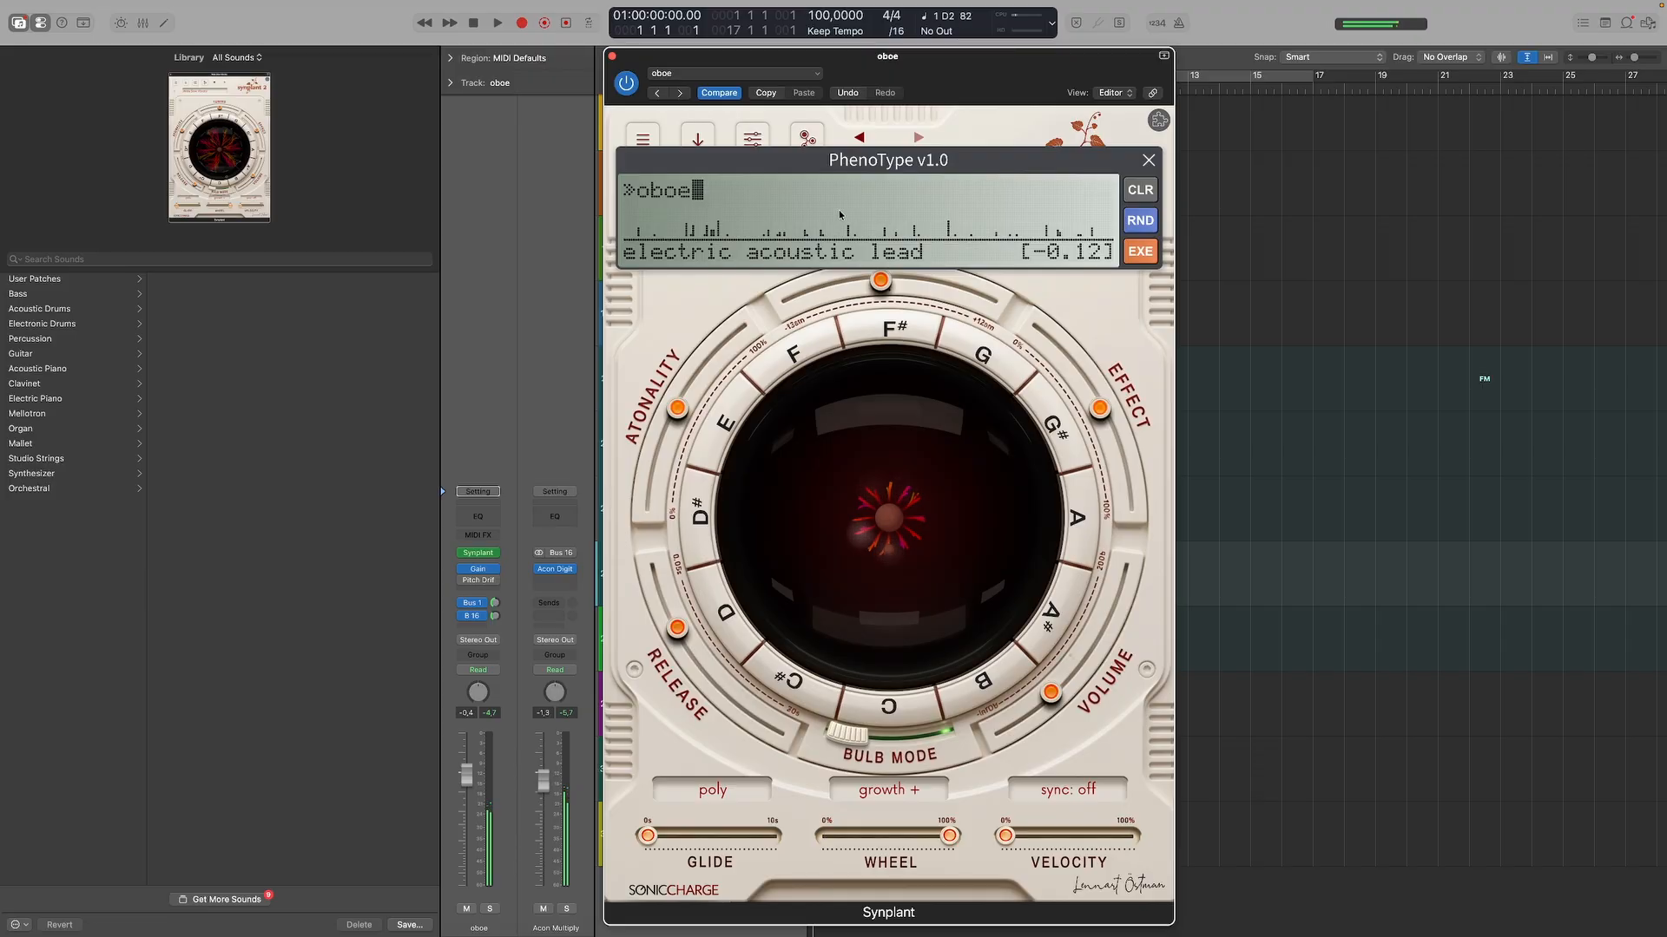
left_click(1142, 193)
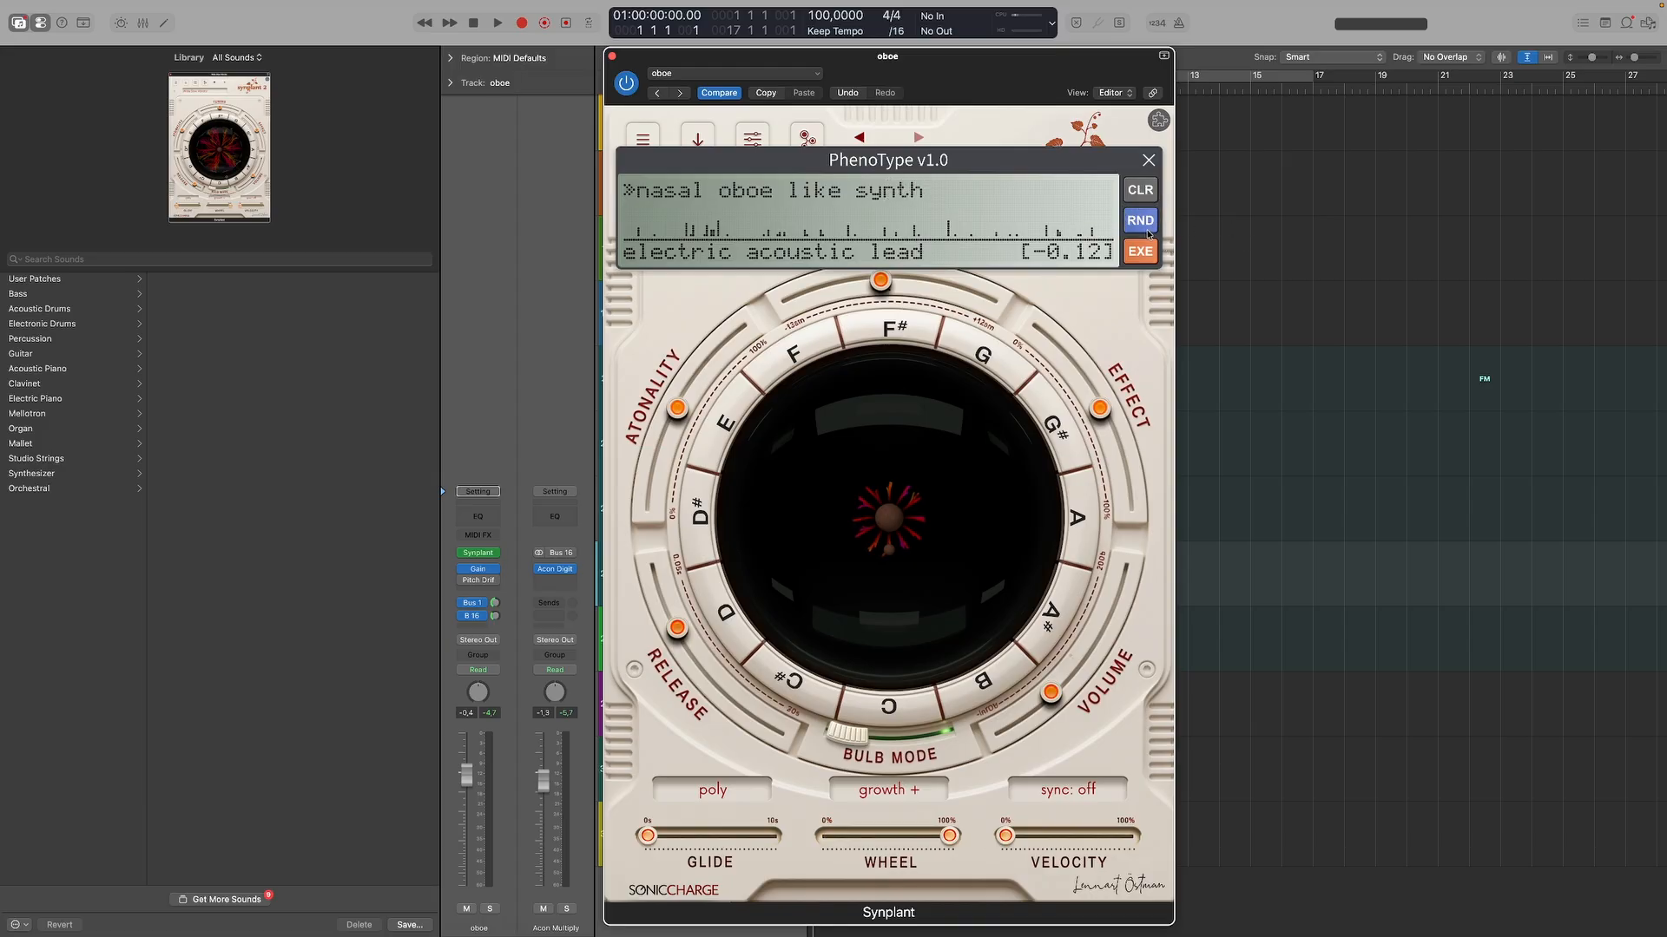
left_click(1142, 251)
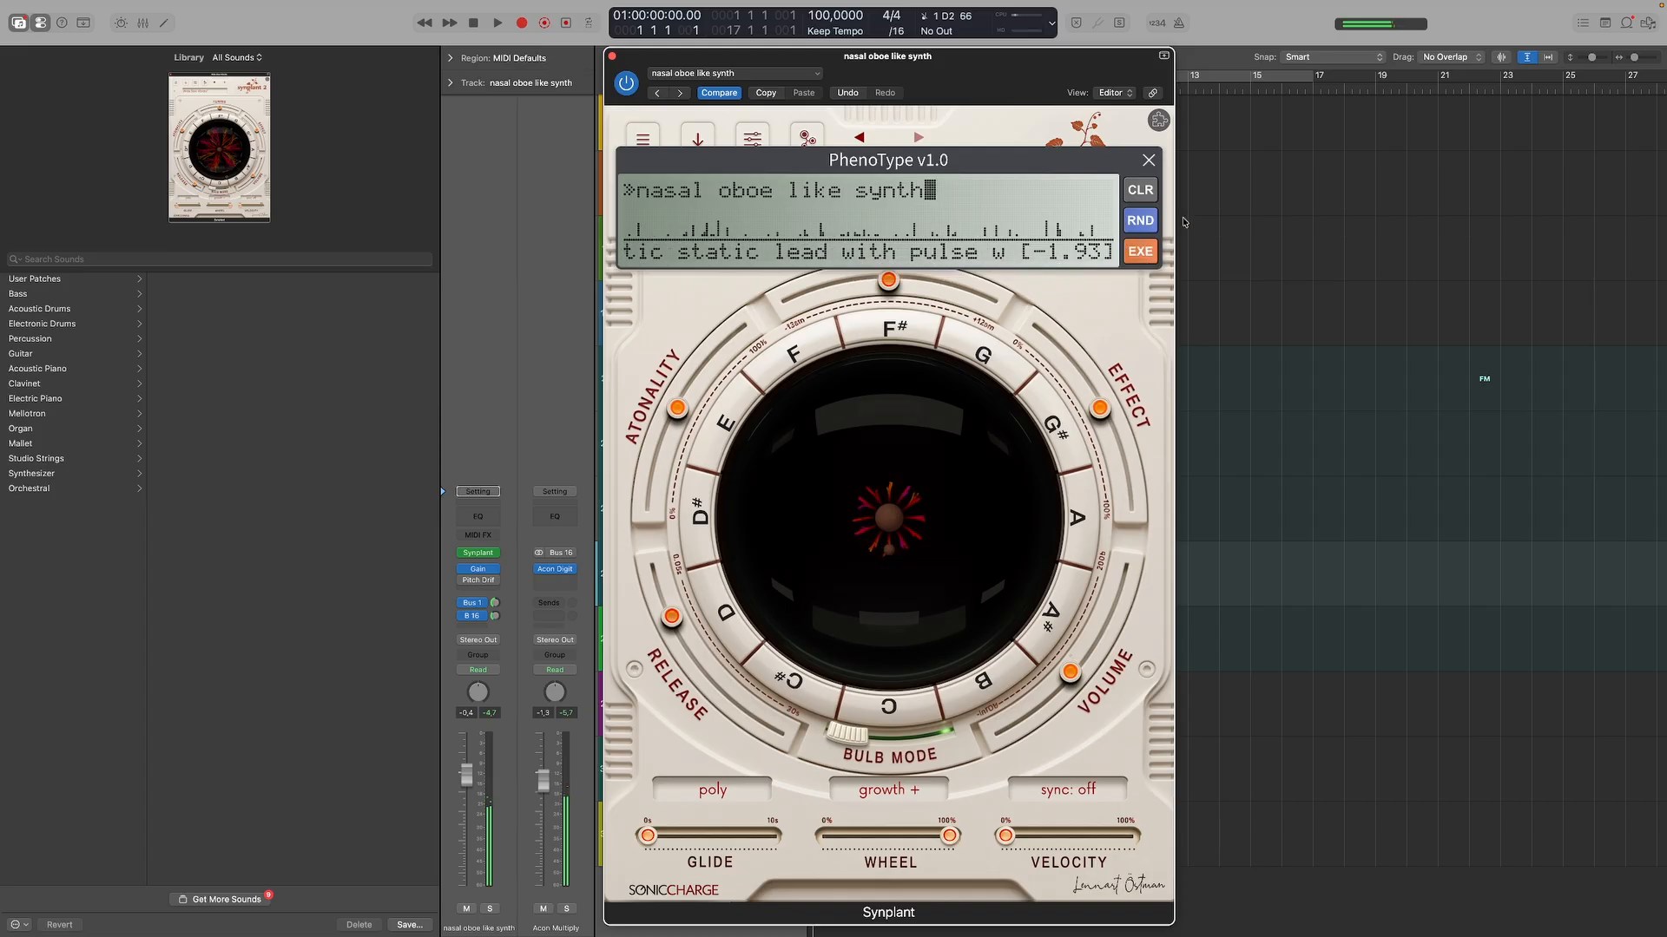
Generate another patch from "nasal oboe like synth", and replace the attribute with "A nasal guitar" to generate three patches from it.
left_click(1139, 248)
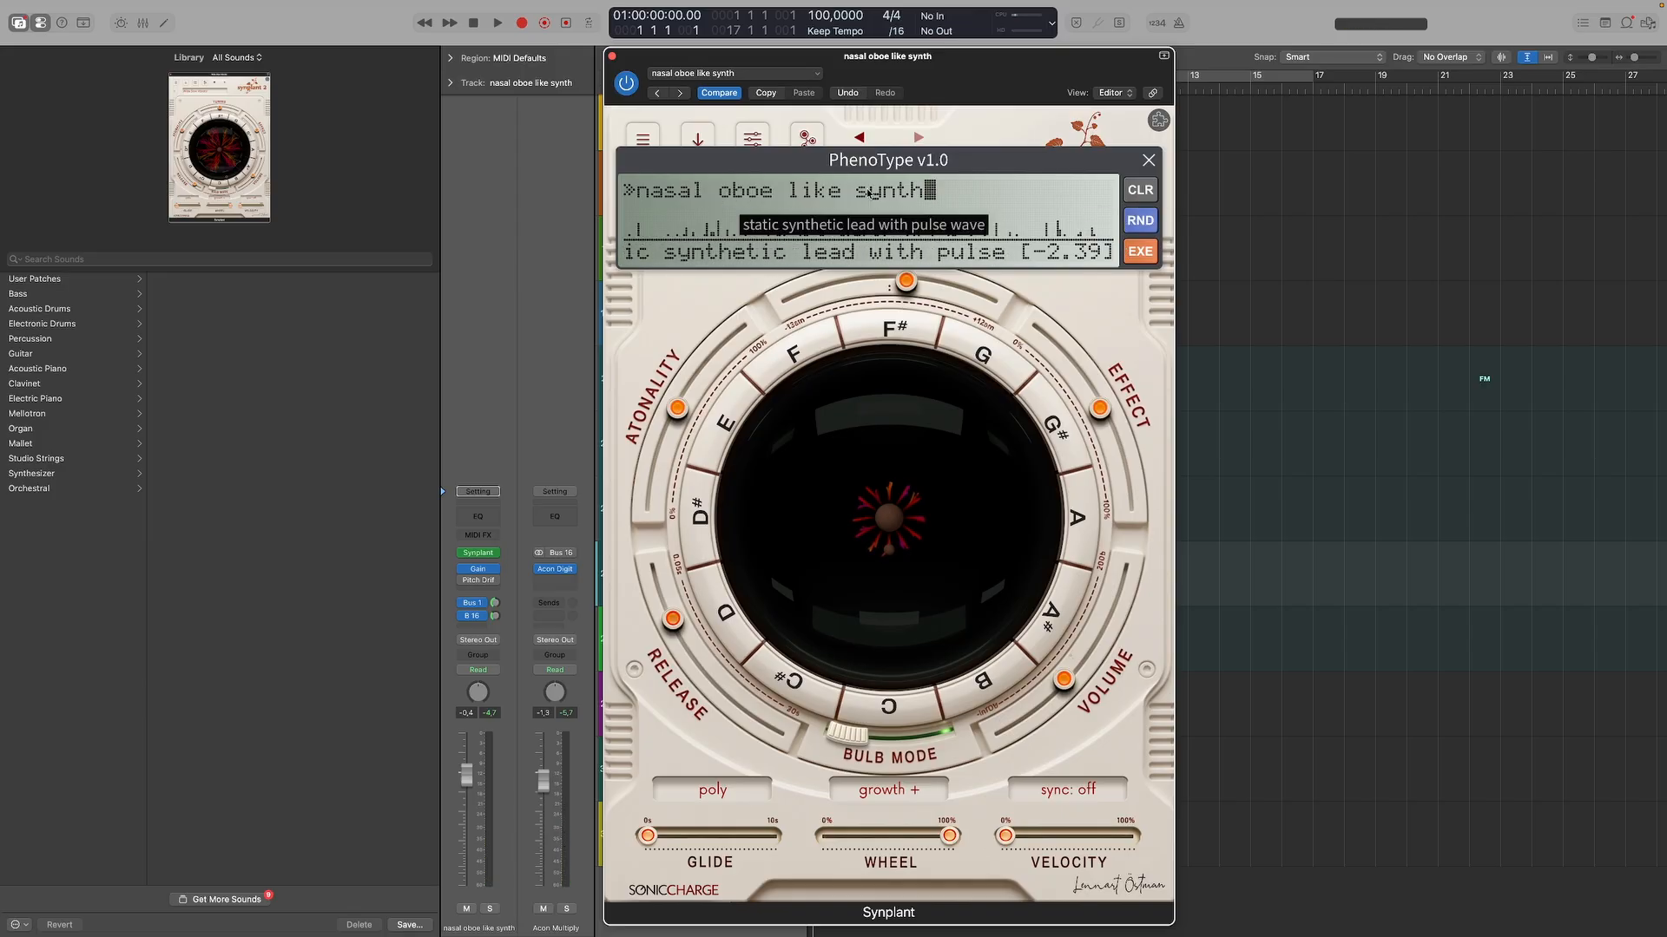
left_click(1143, 195)
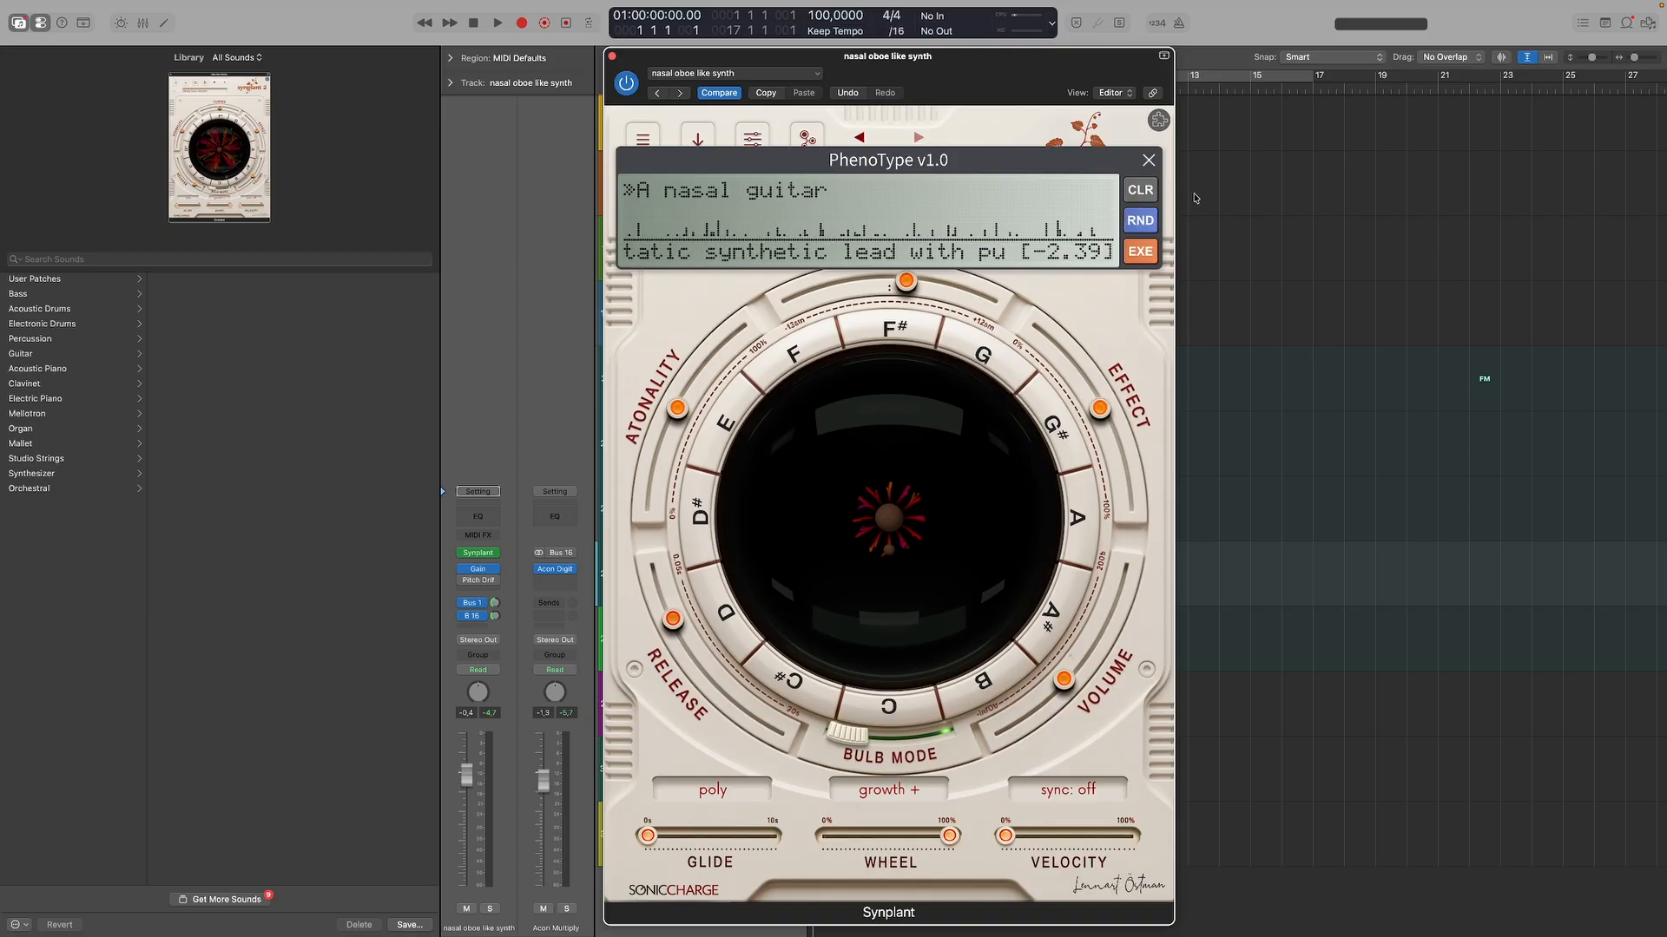
left_click(1140, 255)
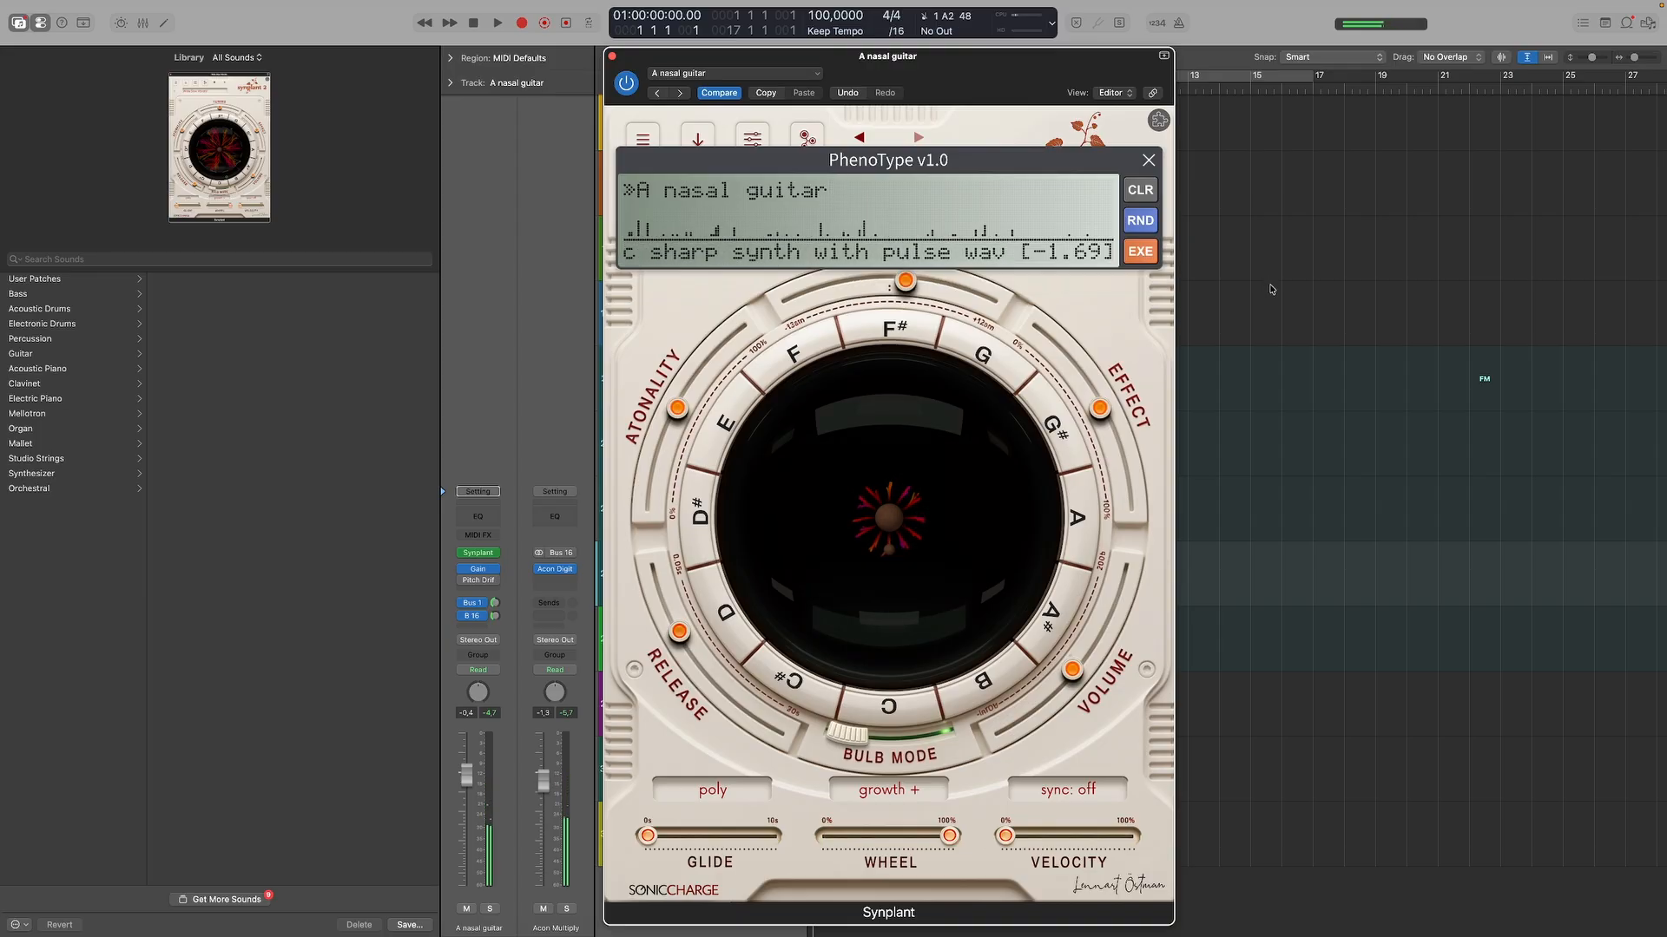
left_click(1130, 252)
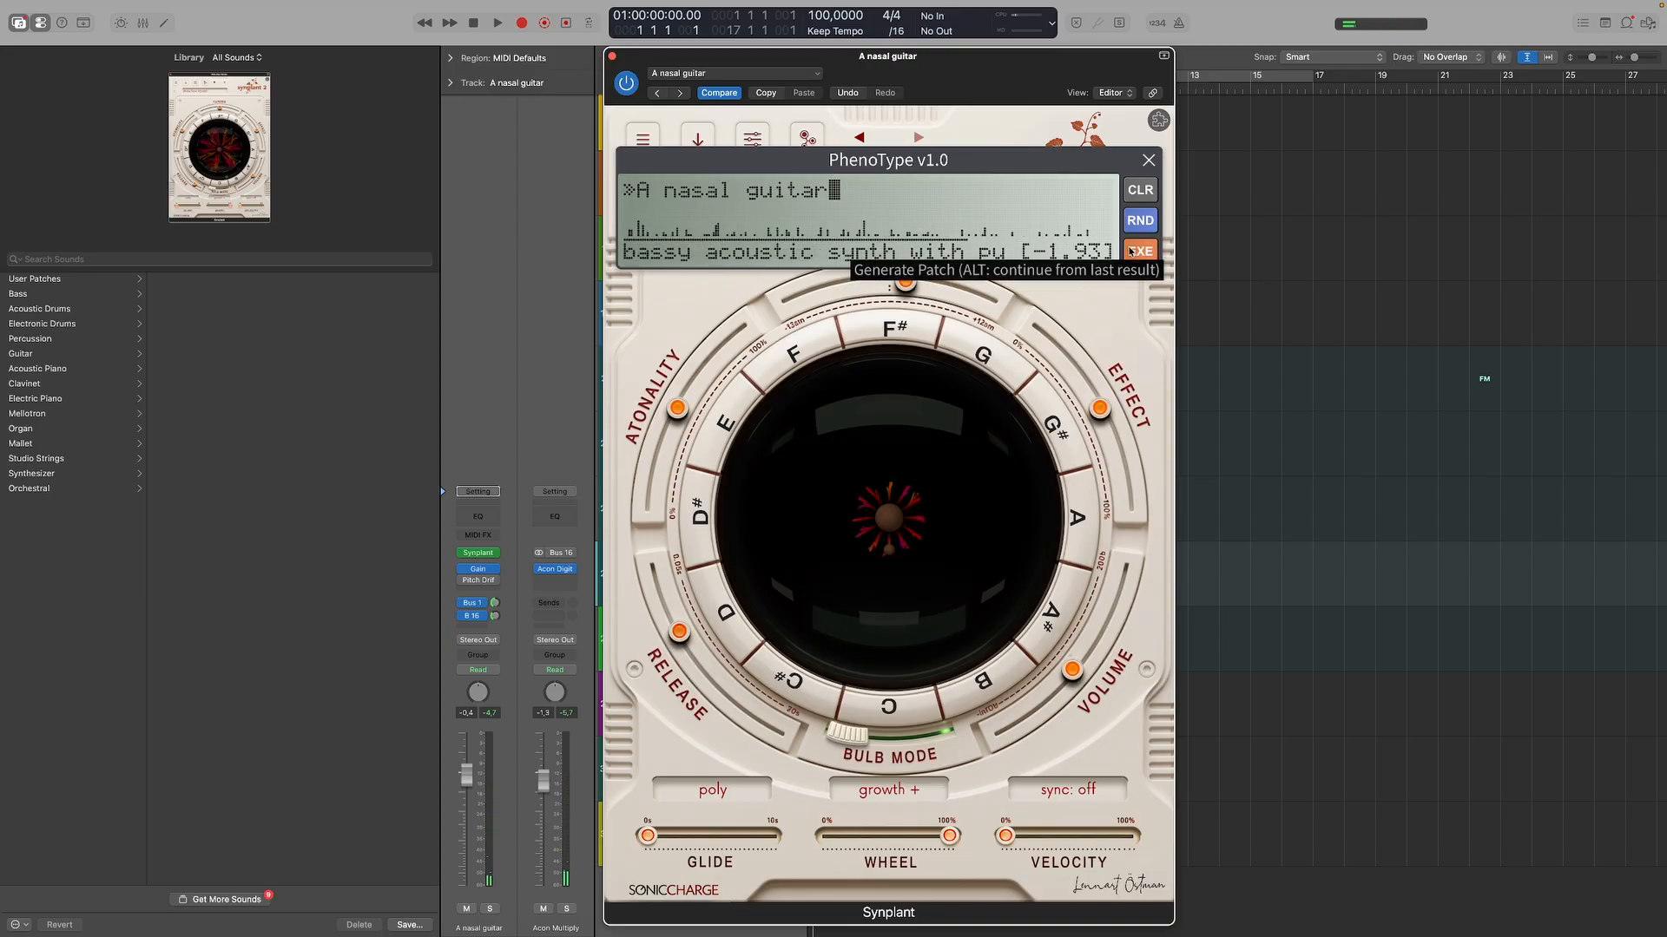
left_click(1130, 252)
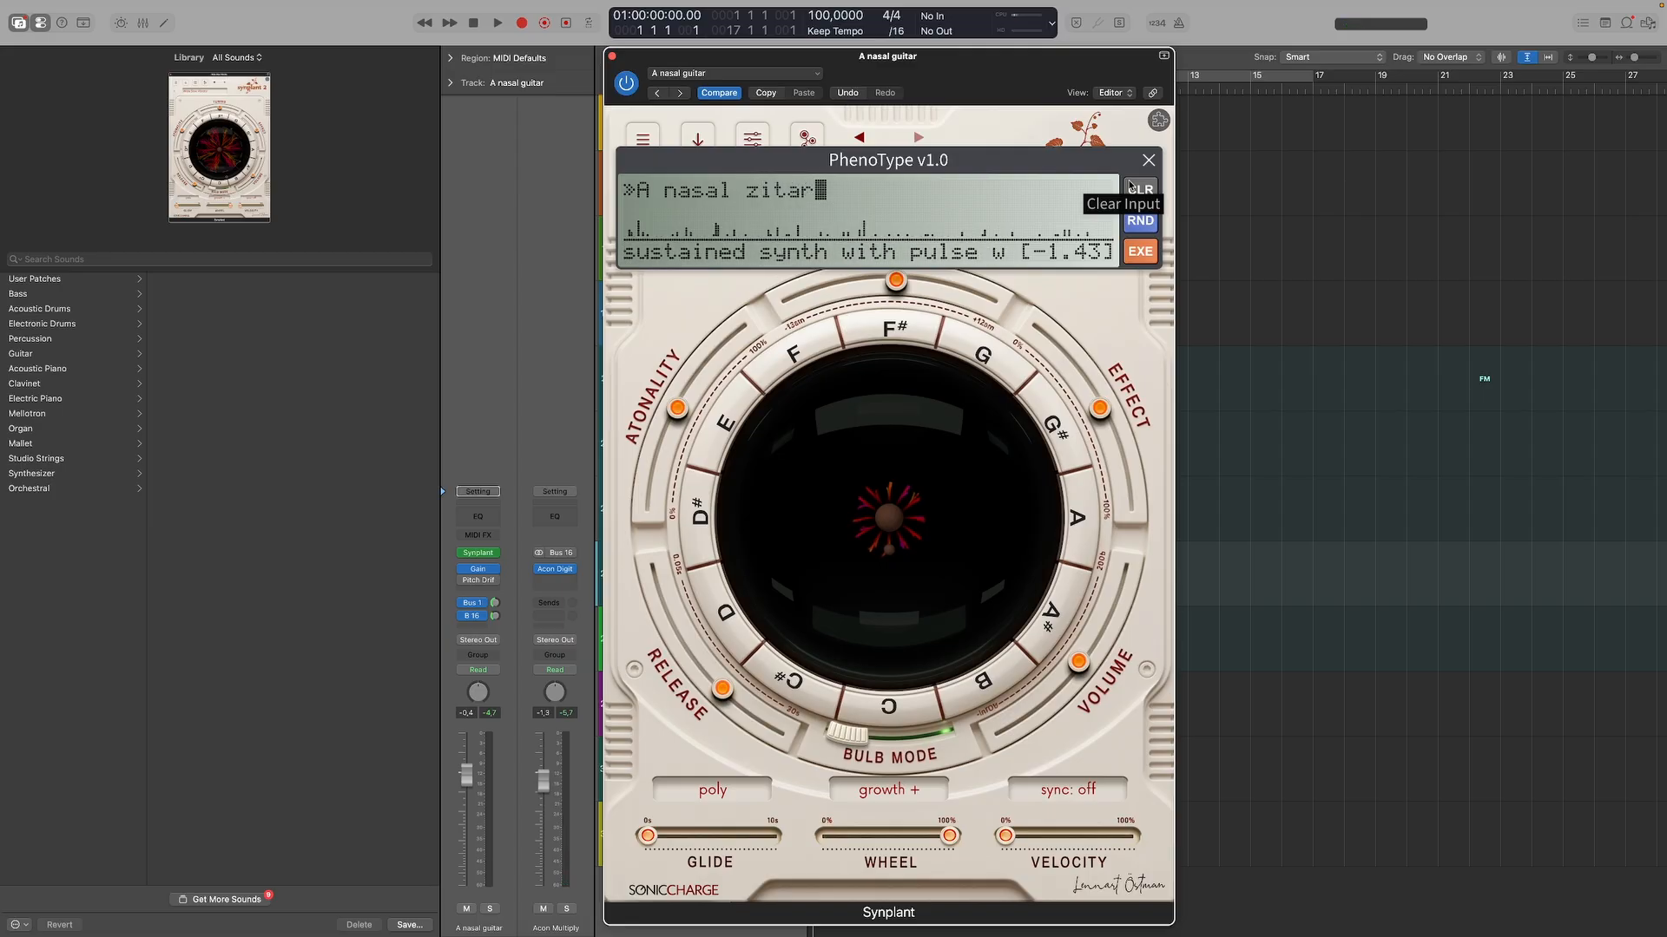
Generate one patch from the attribute "A nasal zitar" and close PhenoType.
left_click(1142, 250)
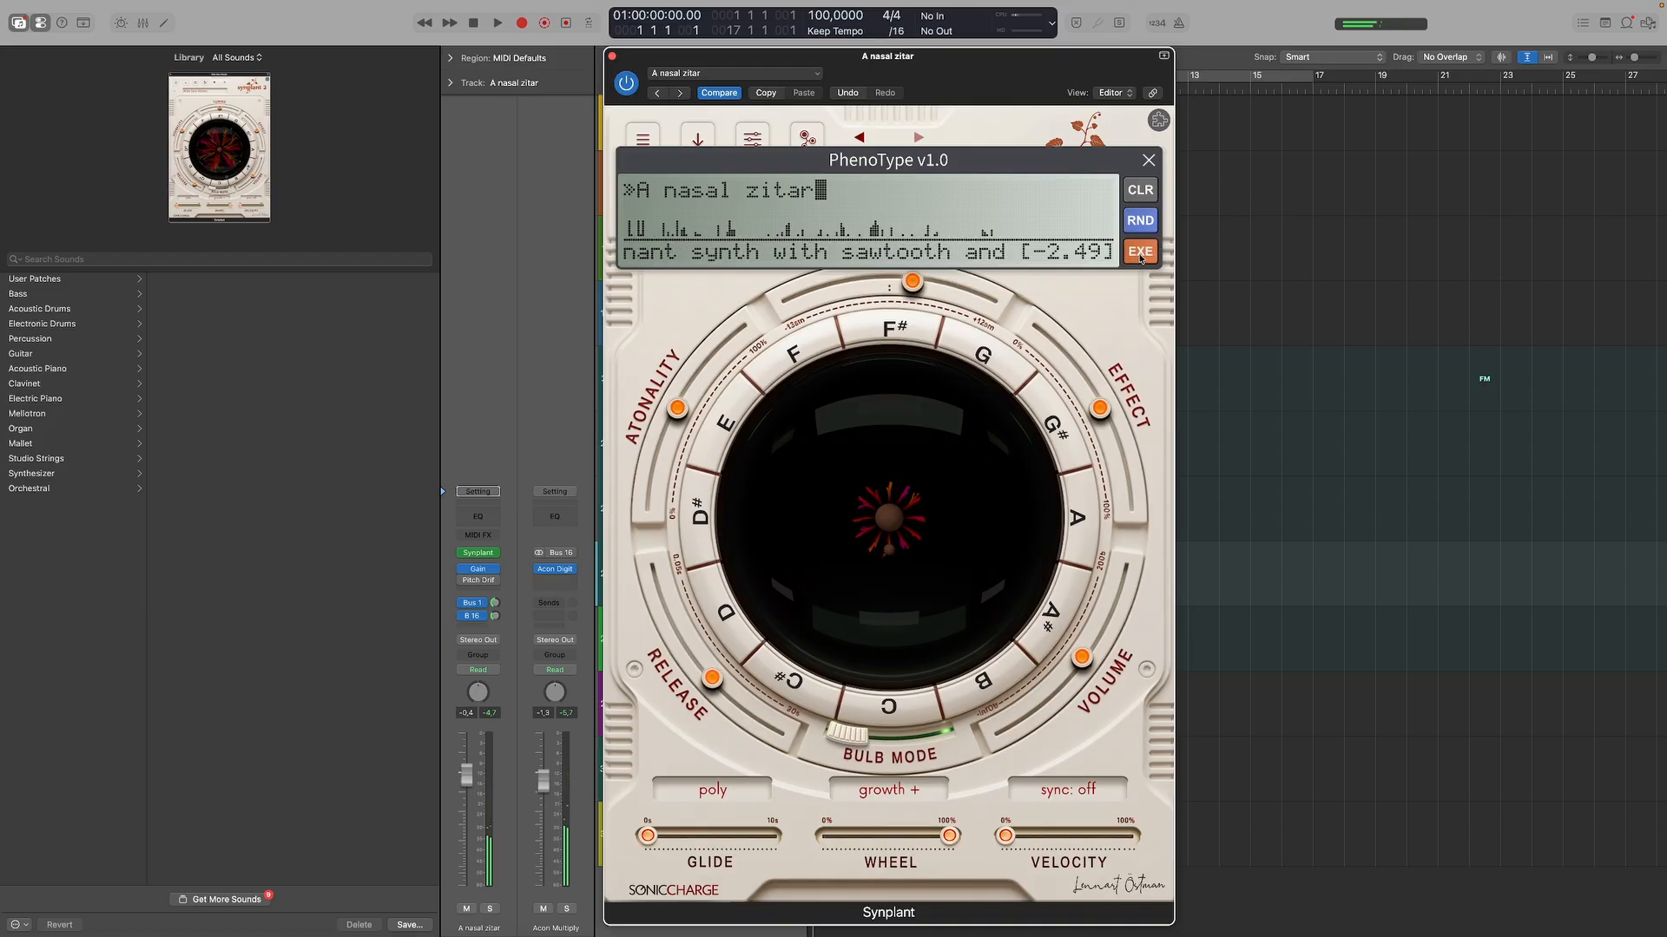
left_click(1148, 161)
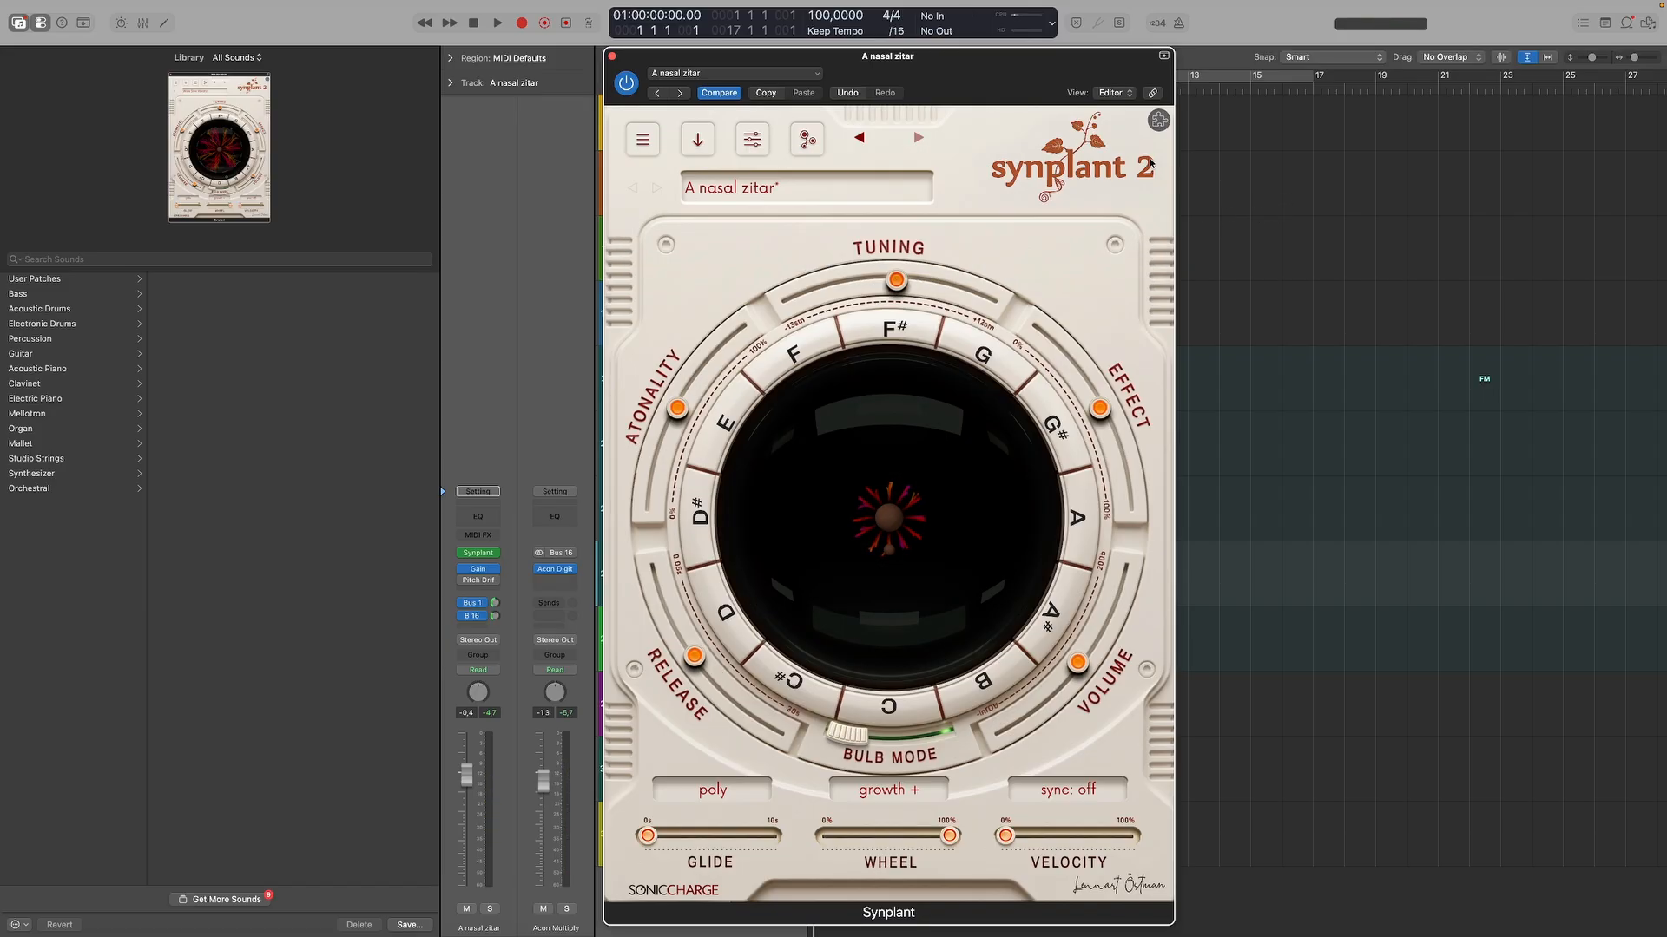
View the Synplant 2 version and credits information and close it again.
left_click(985, 196)
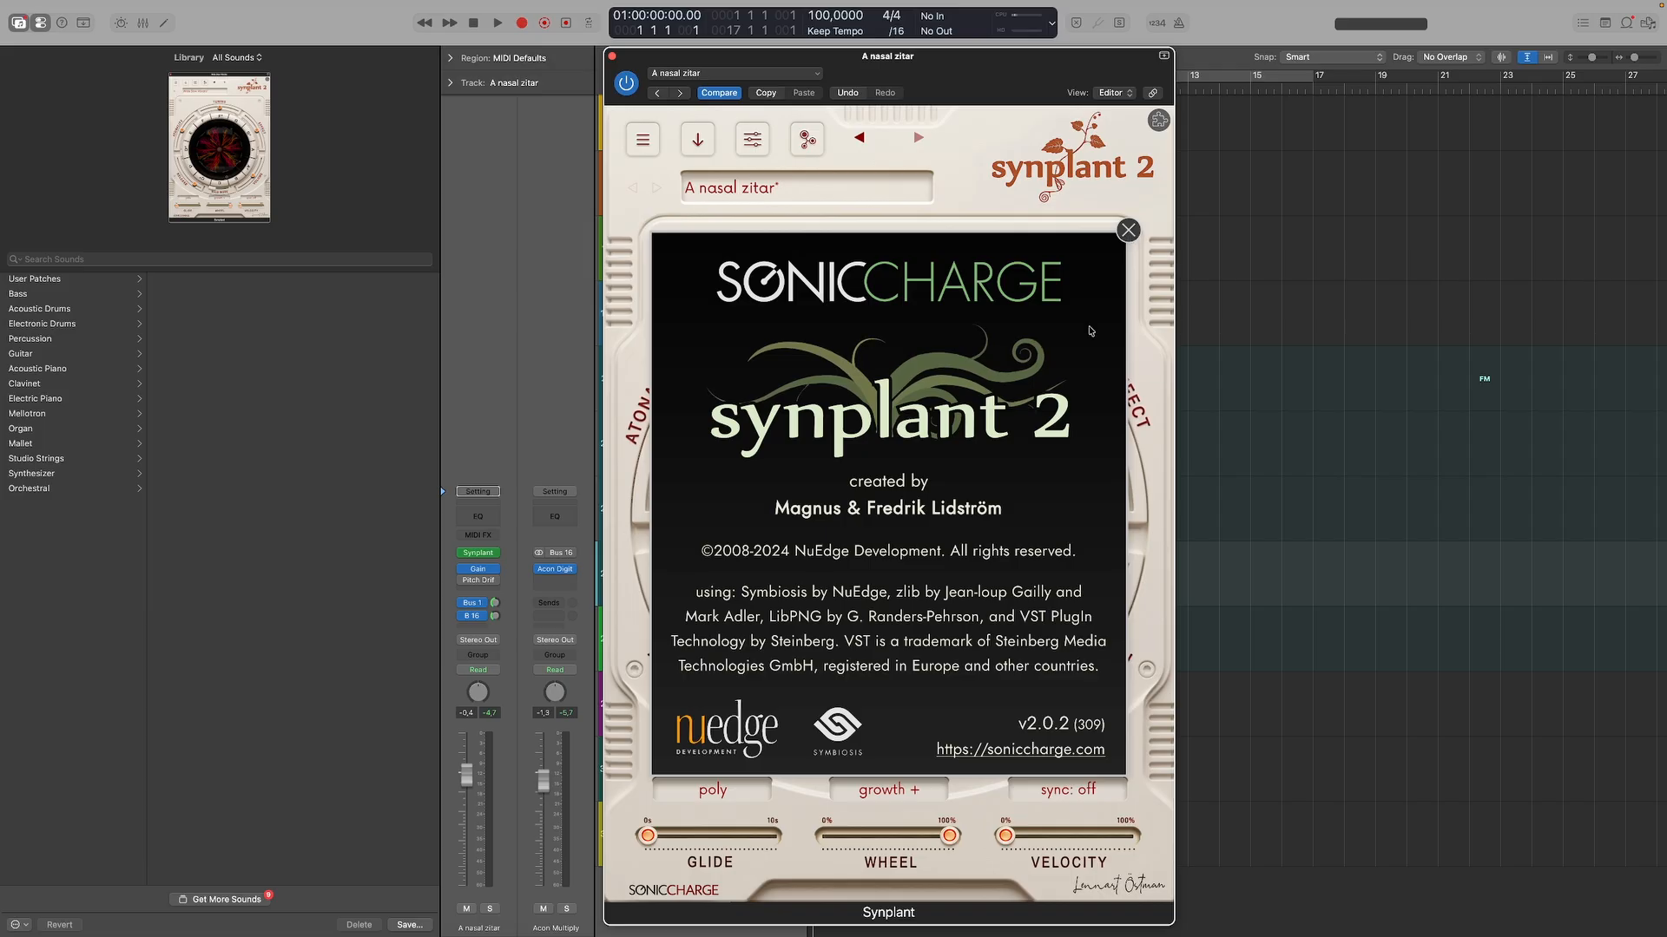
left_click(1128, 231)
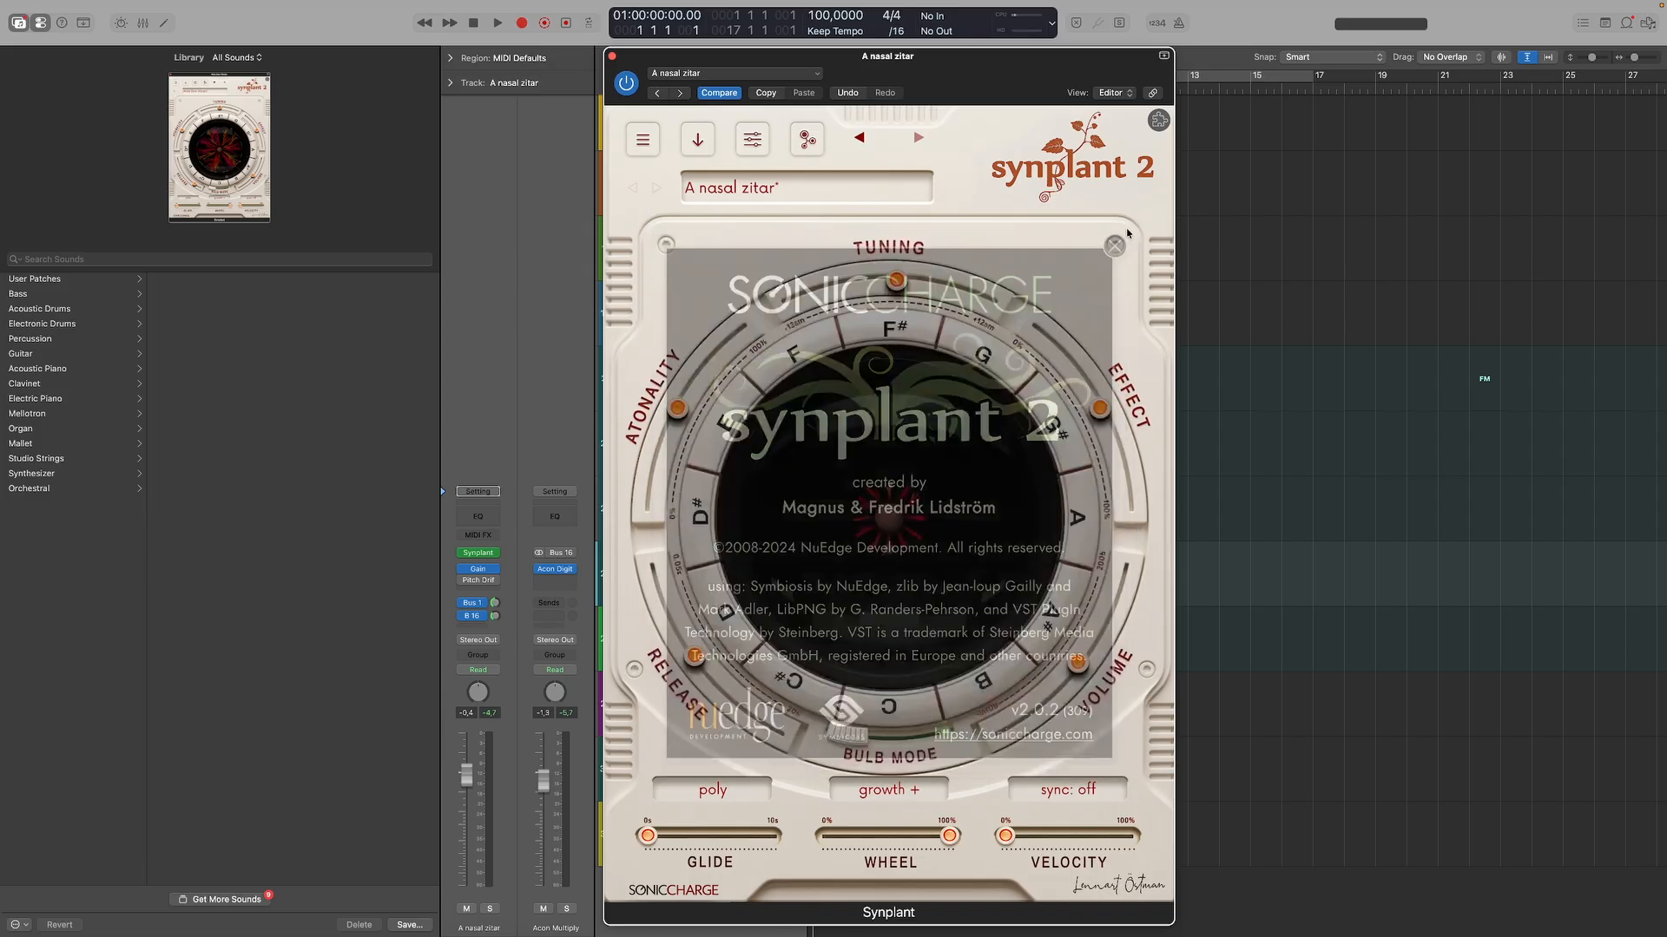